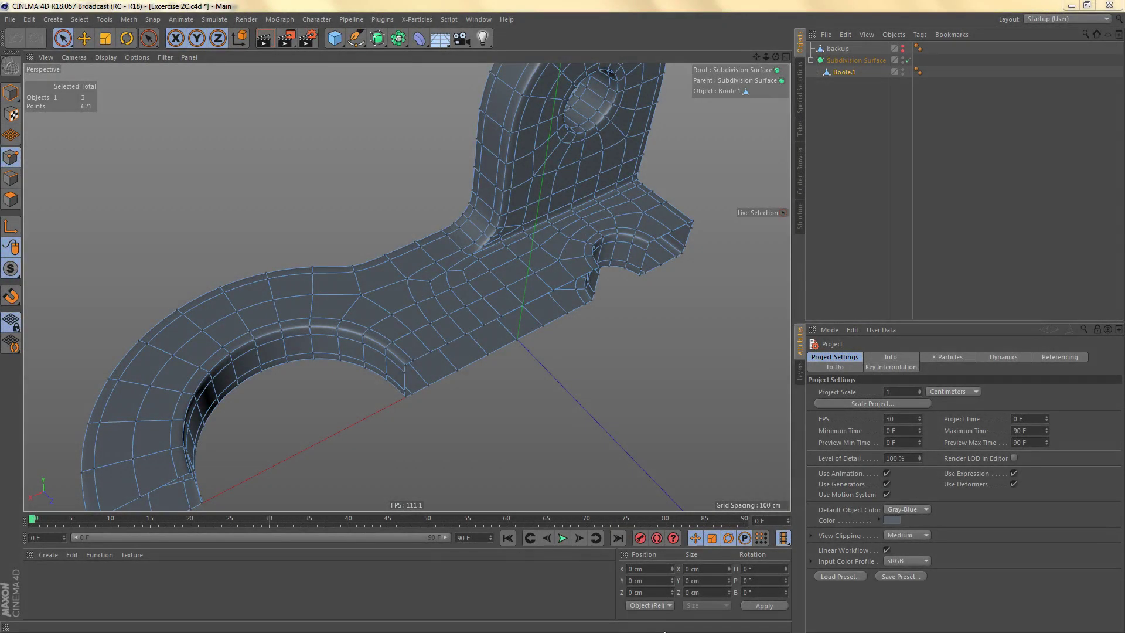
Render the part in the top view and compare its concave outer corner with the R.37 fillet in the reference drawing.
middle_click(543, 327)
middle_click(559, 266)
right_click_drag(529, 263, 503, 282, "alt")
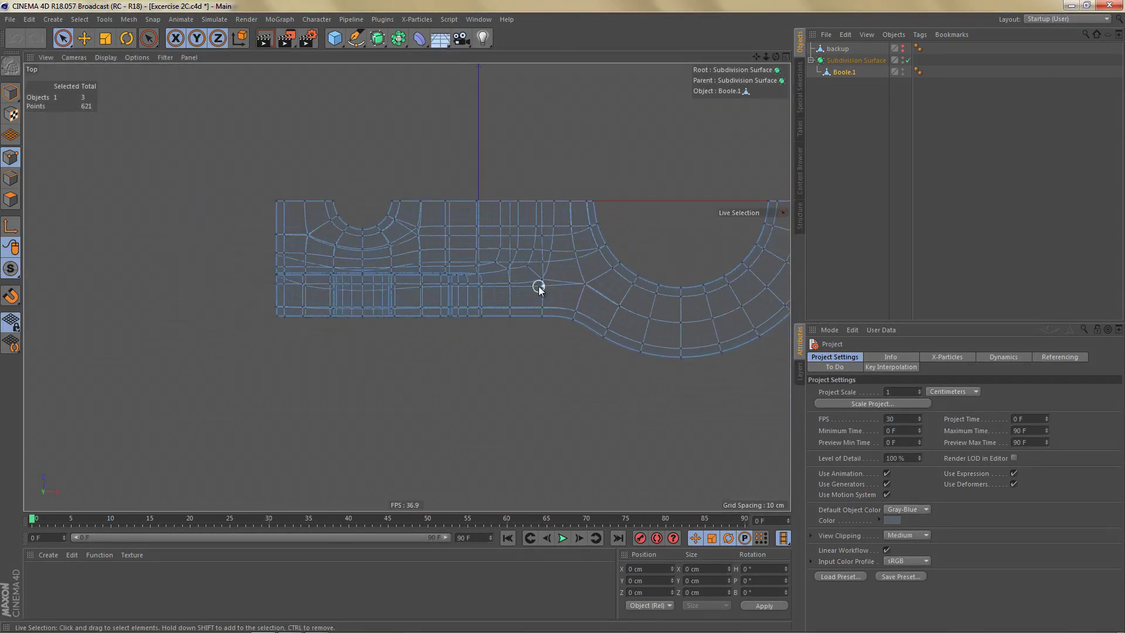
middle_click_drag(535, 284, 451, 290, "alt")
key("ctrl+r")
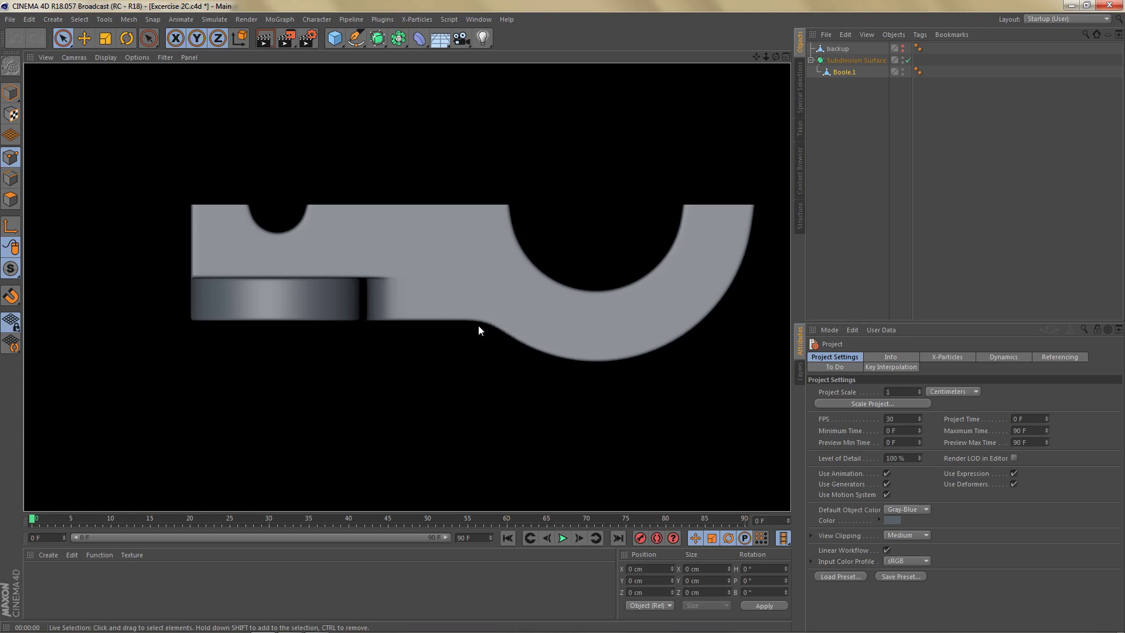
key("alt+Tab")
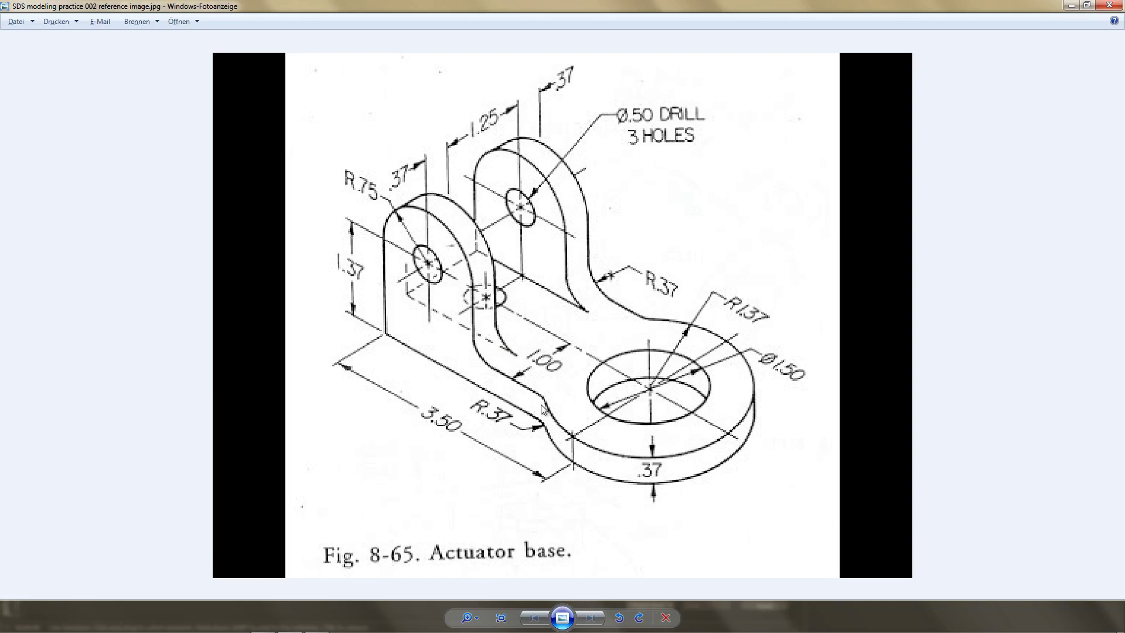
key("alt+Tab")
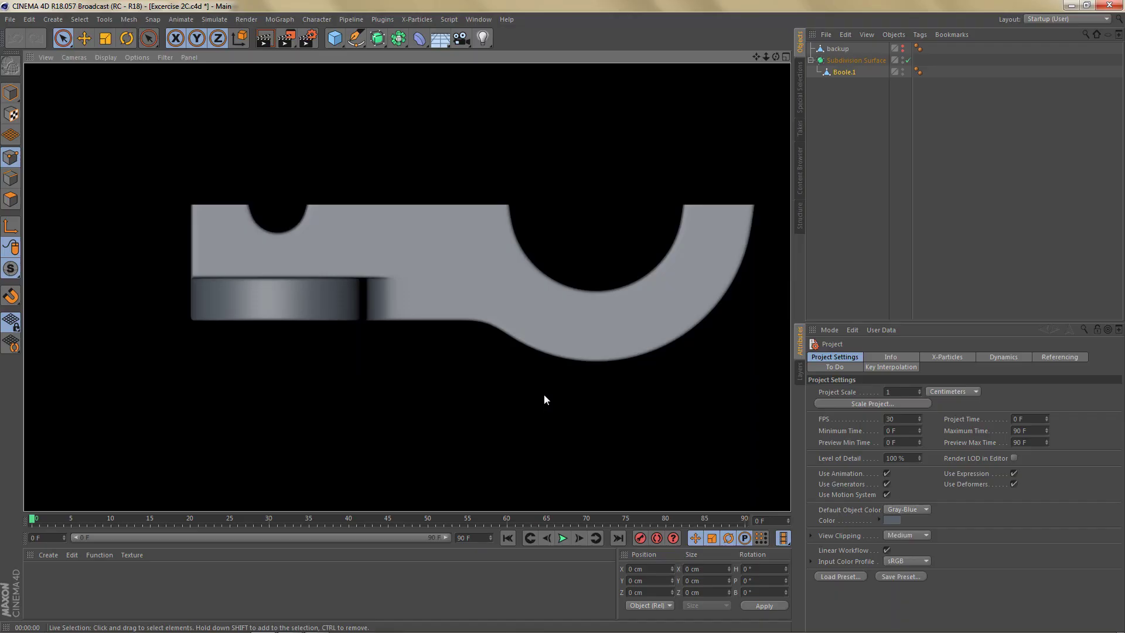
Turn off subdivision smoothing in the perspective view and switch to edge mode at the concave corner between bar and ring.
middle_click(544, 394)
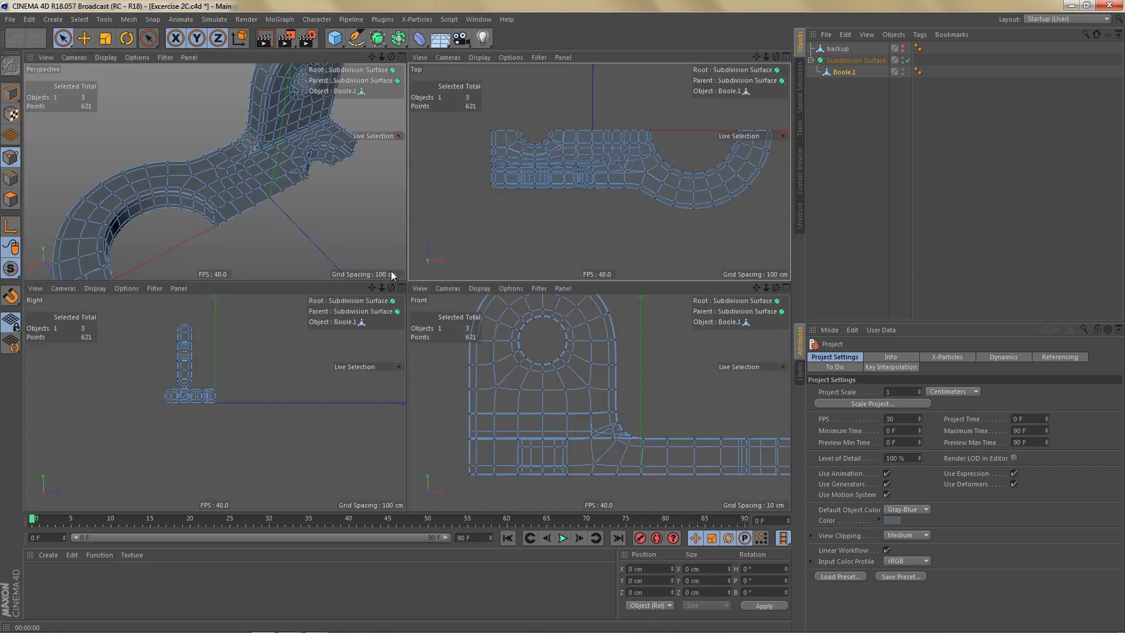
middle_click(359, 251)
left_click_drag(390, 259, 574, 323, "alt")
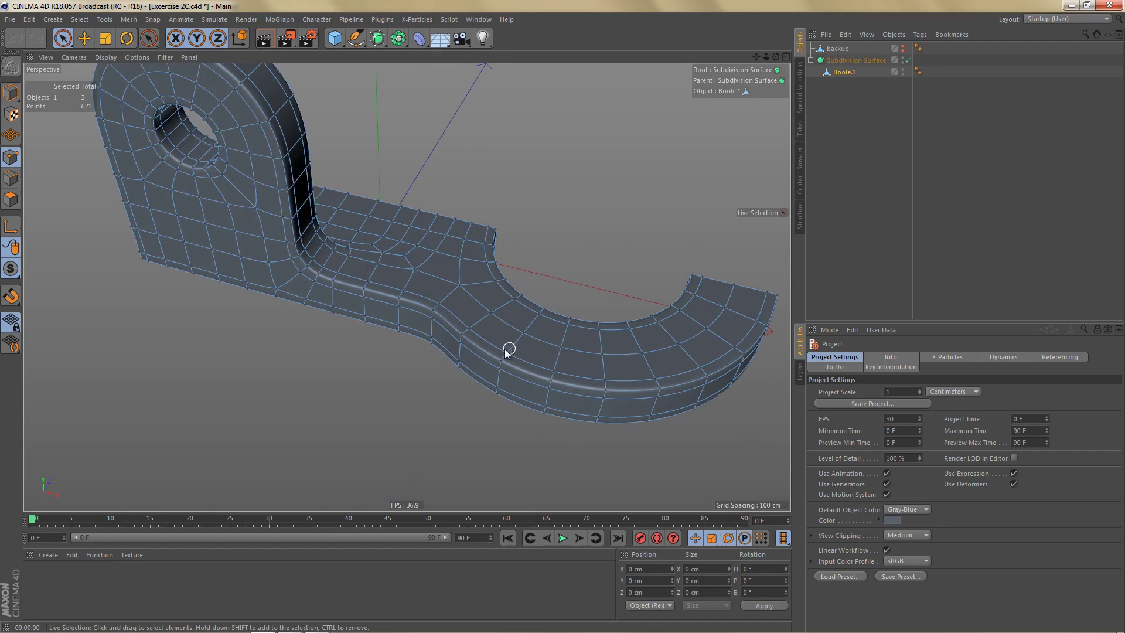
key("q")
right_click_drag(431, 315, 494, 326, "alt")
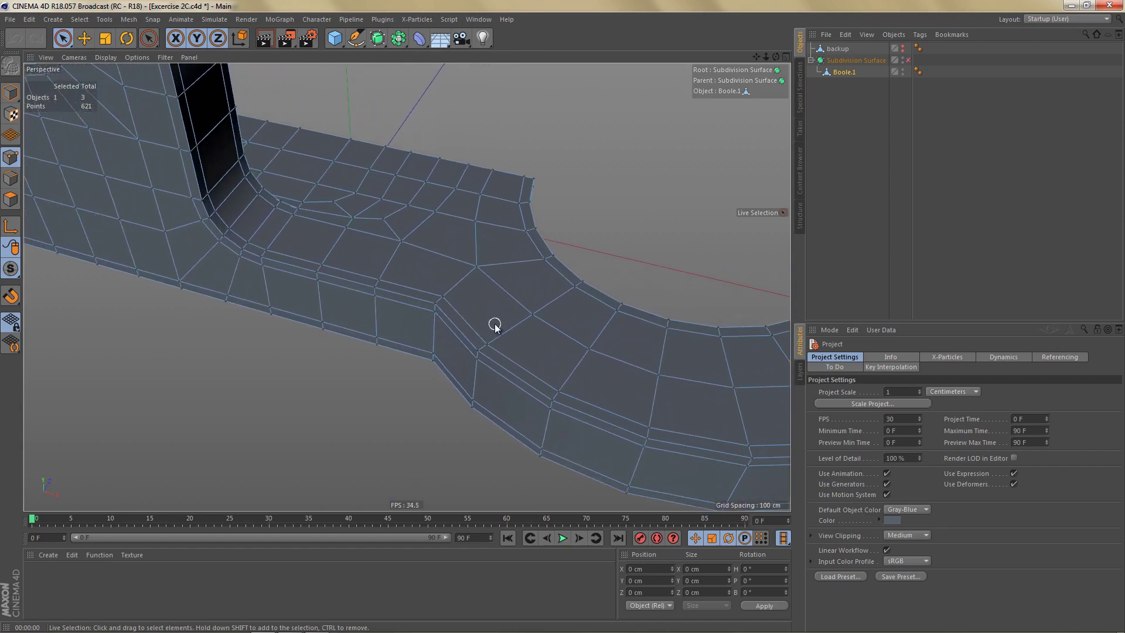
key("Return")
Select the edges running across the top, side and underside at the concave corner between the straight bar and the ring.
left_click(459, 298)
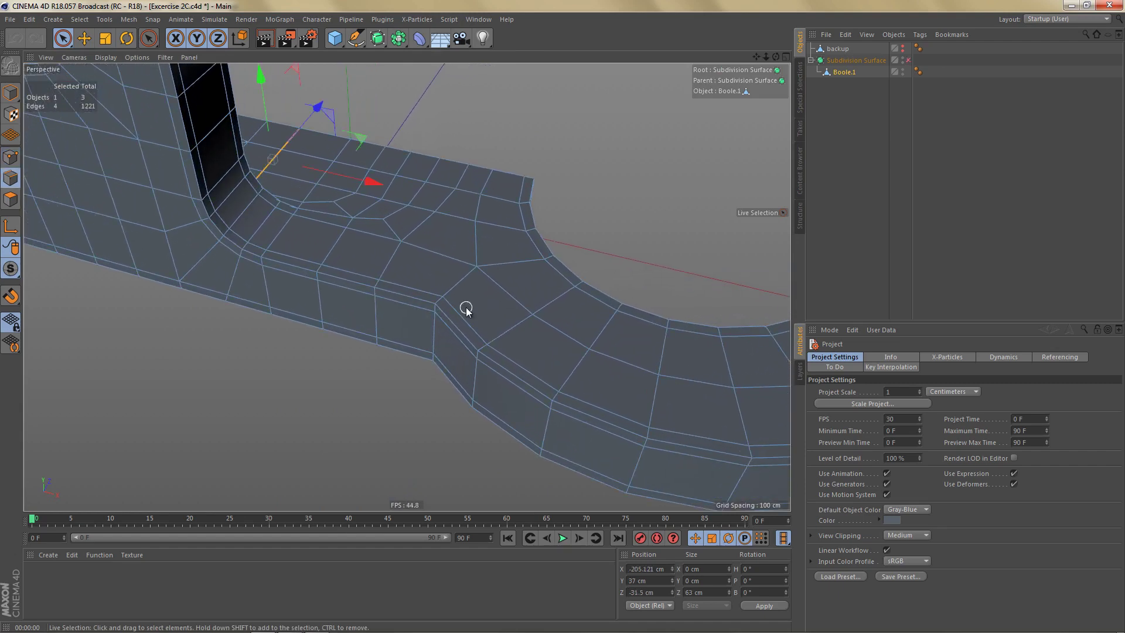
key("e")
left_click(464, 314)
left_click_drag(463, 316, 505, 192, "alt")
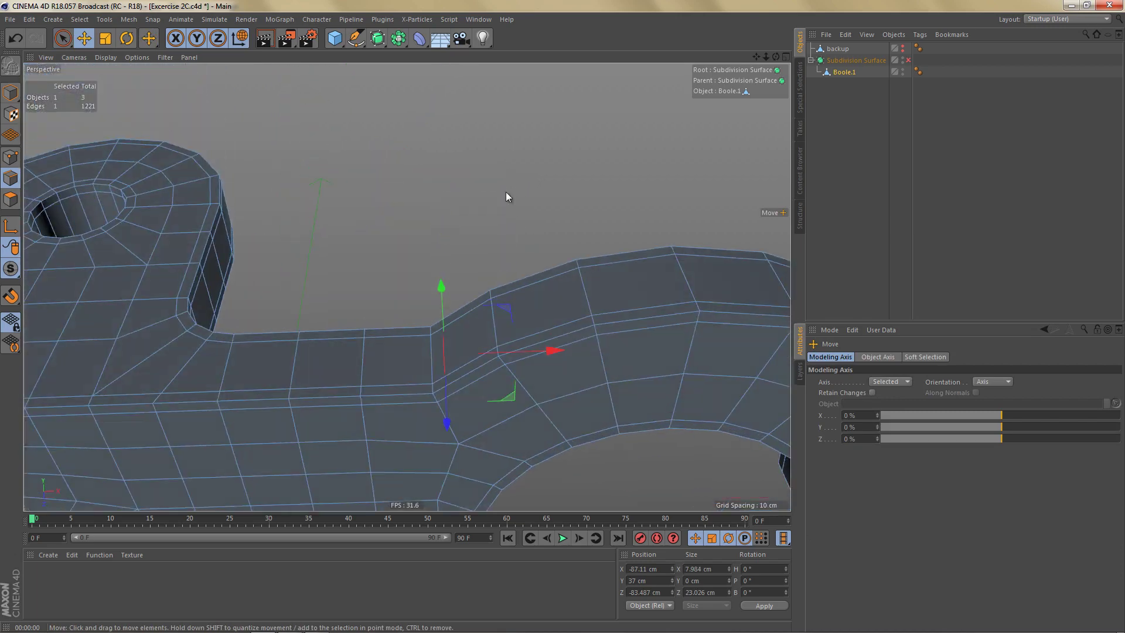
double_click(452, 436)
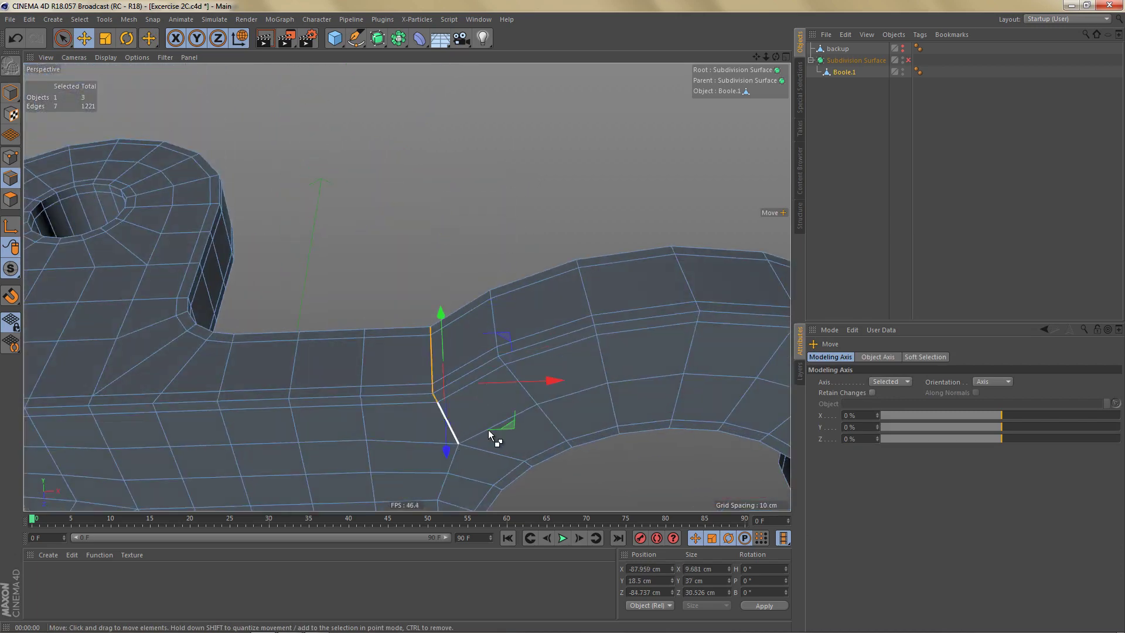
Try sharpening the selected corner edges with a subdivision weight of 1.00, render the smoothed result, and undo the weighting.
left_click_drag(503, 346, 475, 504, "alt")
mouse_move(484, 378)
left_mouse_down("alt")
mouse_move(474, 420)
mouse_move(497, 375)
left_mouse_up("alt")
key("q")
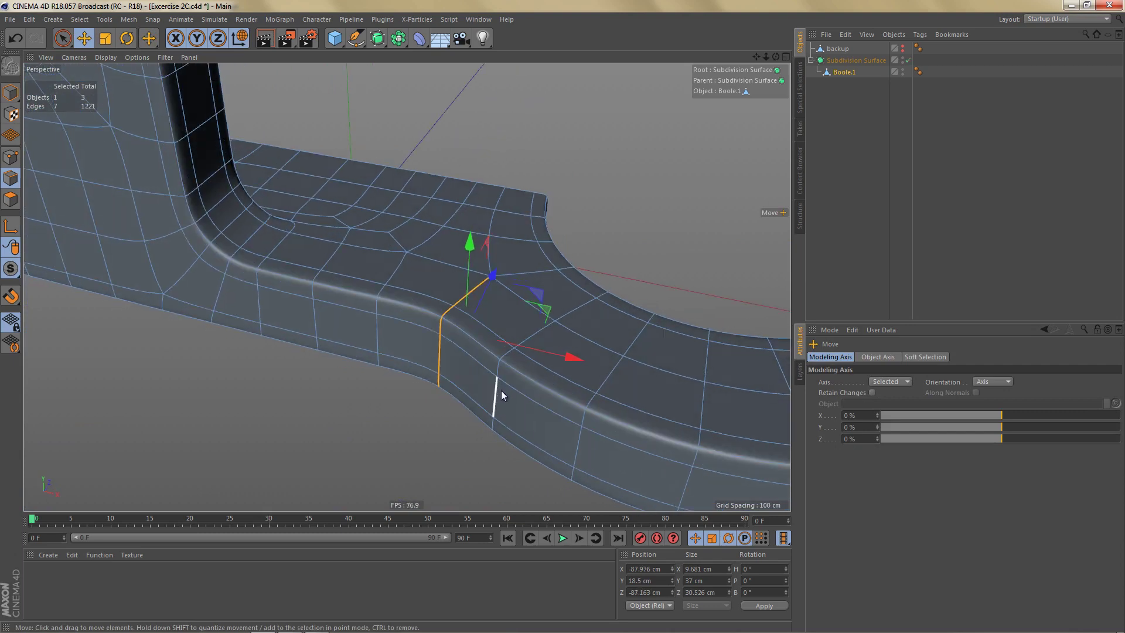
left_click_drag(563, 316, 566, 316)
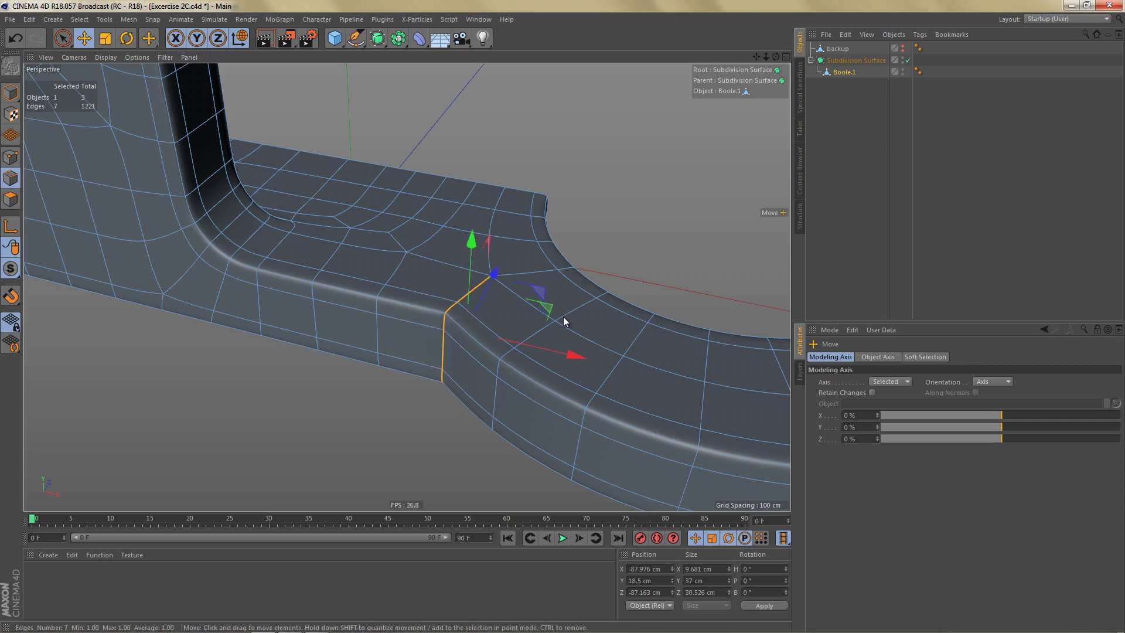
key("ctrl+r")
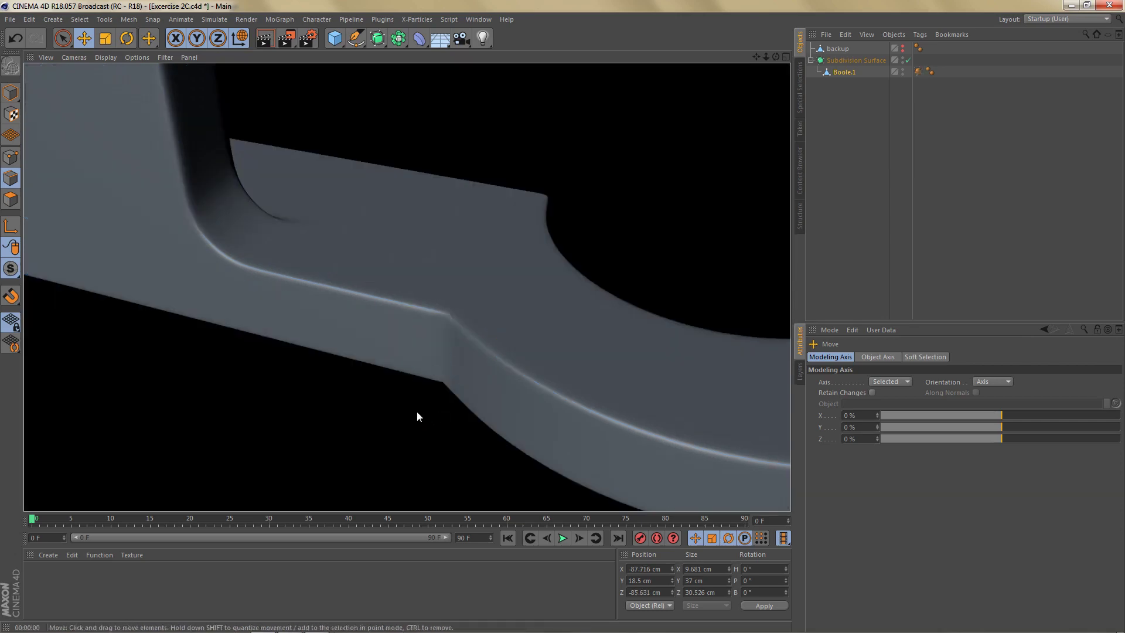
left_click_drag(429, 406, 441, 340, "alt")
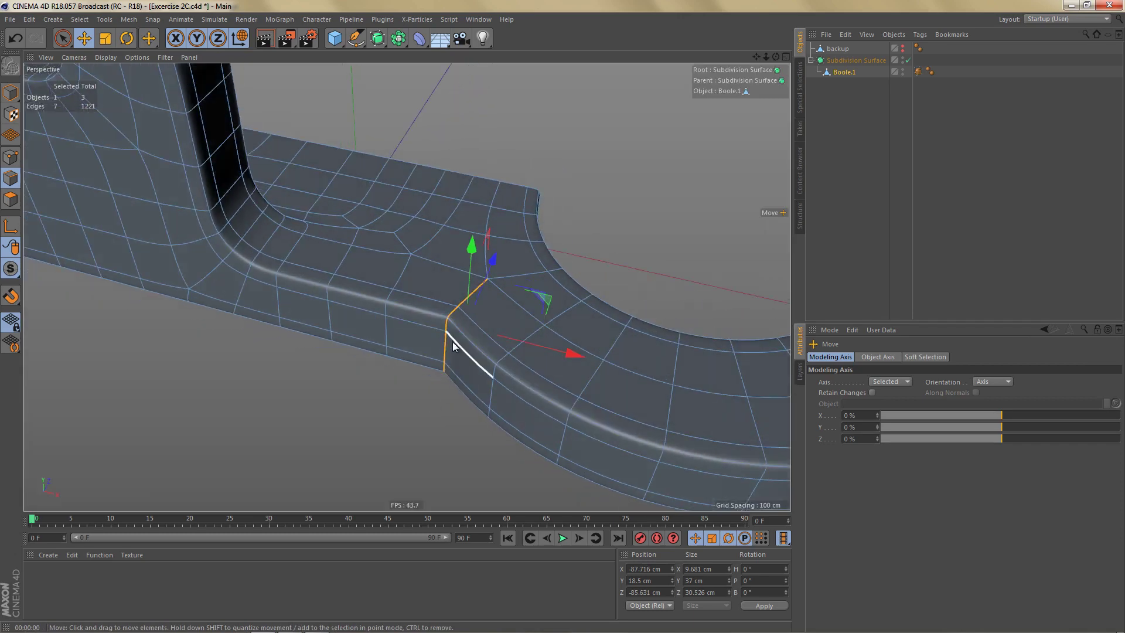
key("ctrl+z")
key("ctrl+z")
With Tolerant Selection off, try moving the bar's outer side edges beside the concave corner closer to it in the top view.
left_click_drag(458, 333, 454, 353, "alt")
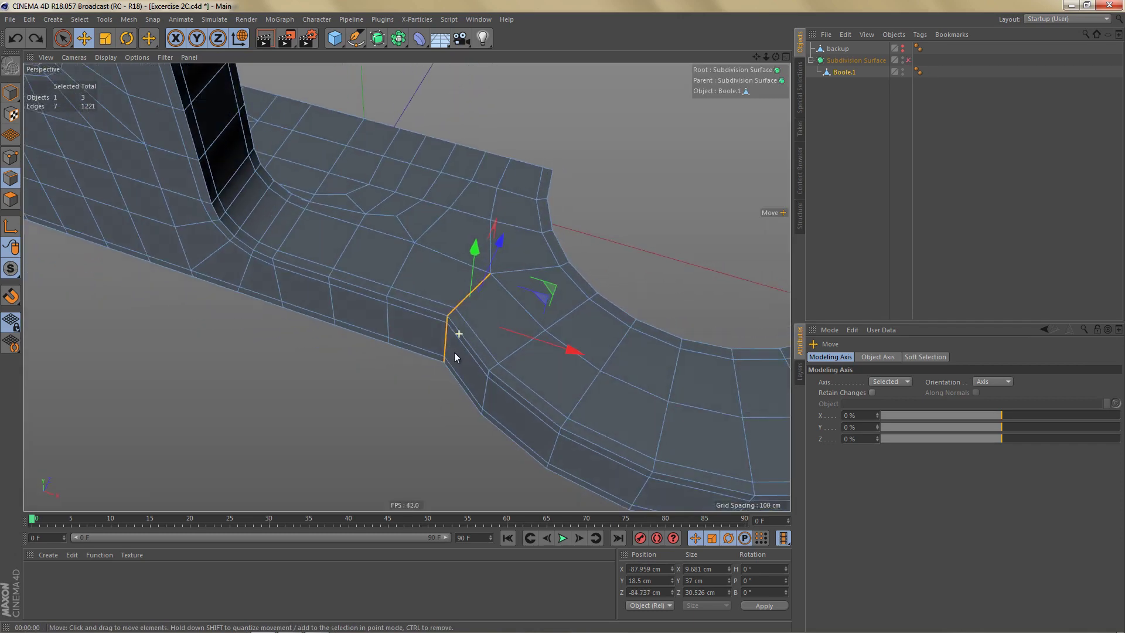
middle_click(469, 328)
middle_click(593, 234)
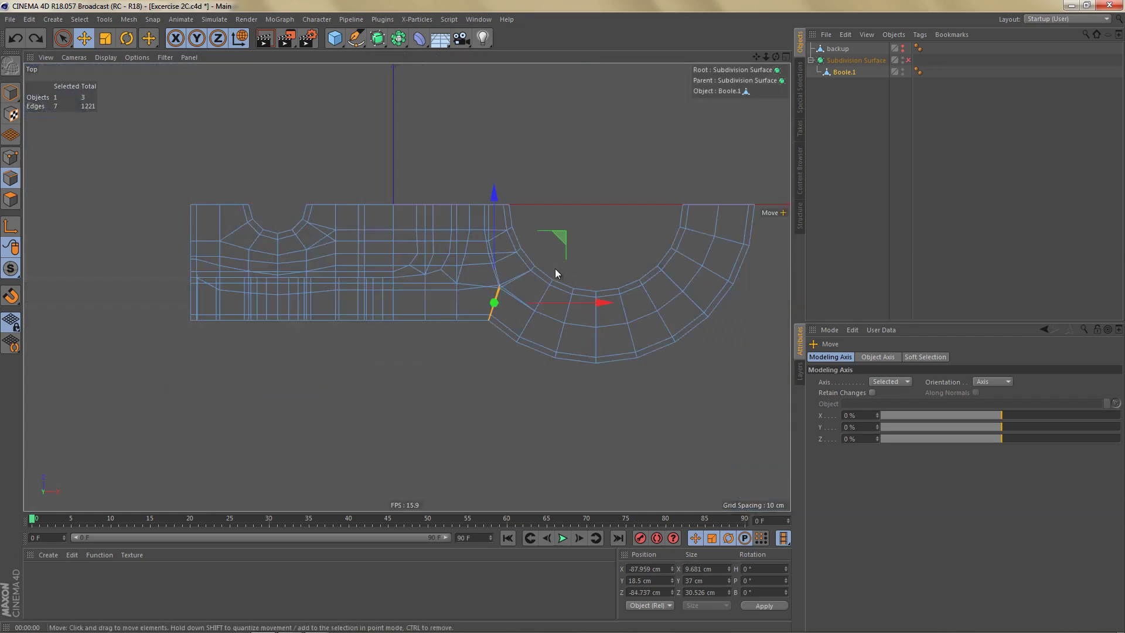
key("0")
left_click_drag(445, 305, 470, 355)
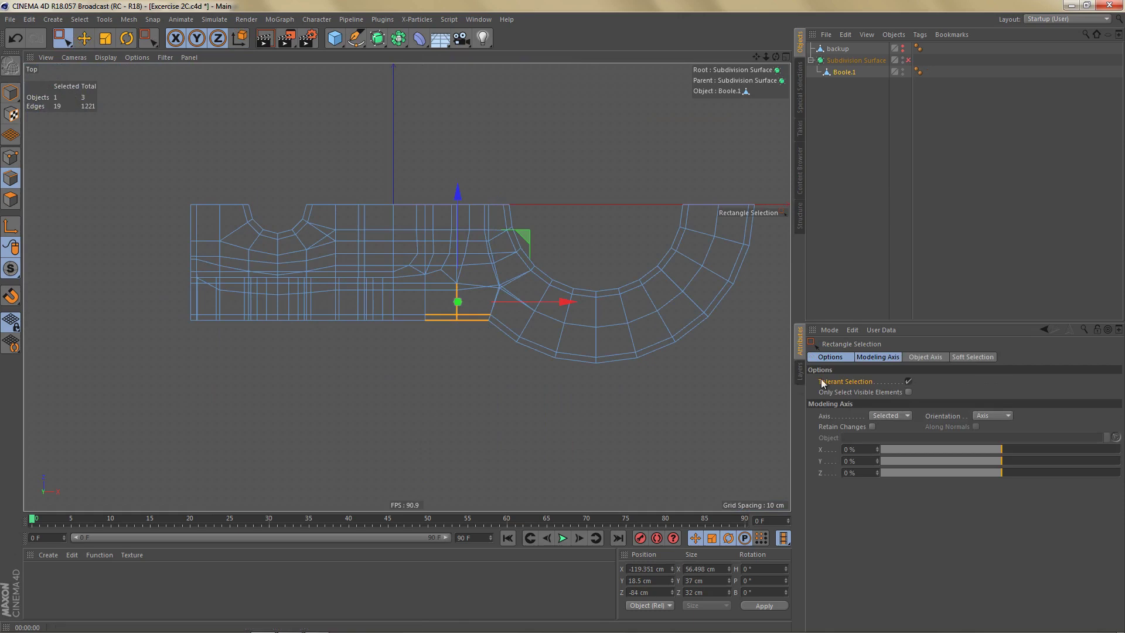
left_click(908, 382)
left_click_drag(446, 307, 472, 334)
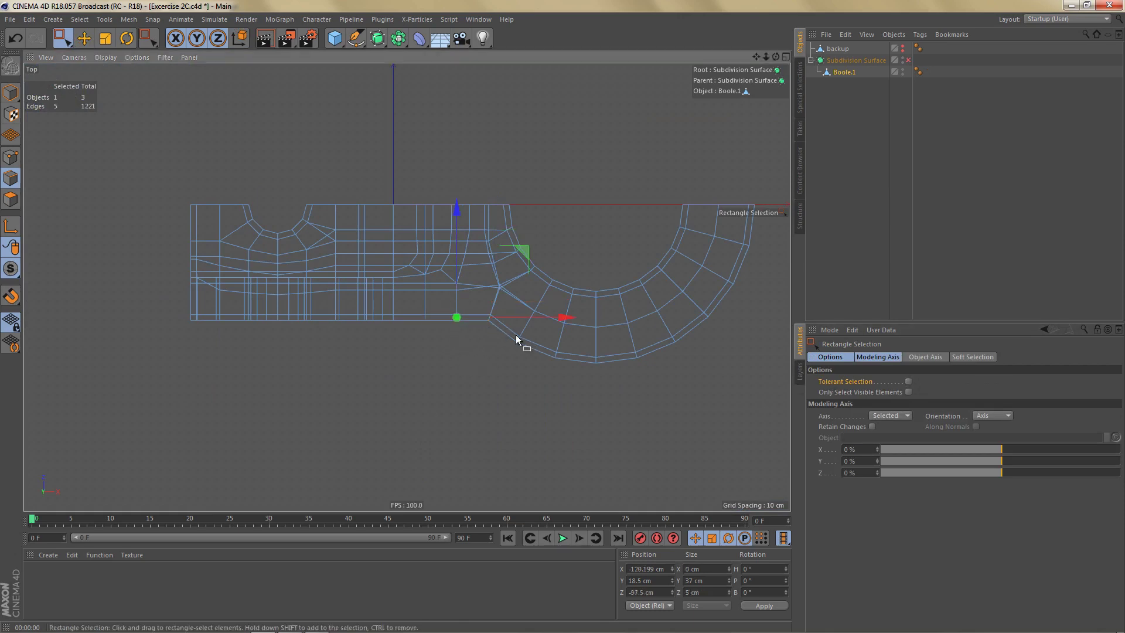
right_click_drag(481, 319, 557, 319, "alt")
left_click_drag(511, 312, 588, 316)
Check the moved side edges in perspective with smoothing and a render, and undo the move.
middle_click(528, 306)
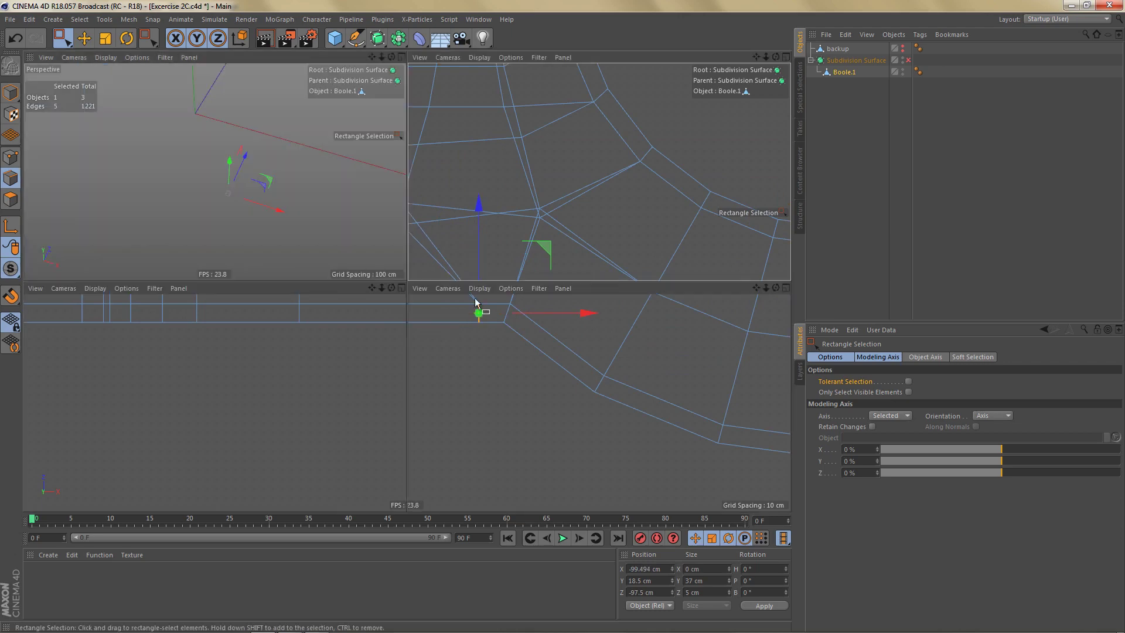
middle_click(389, 213)
key("q")
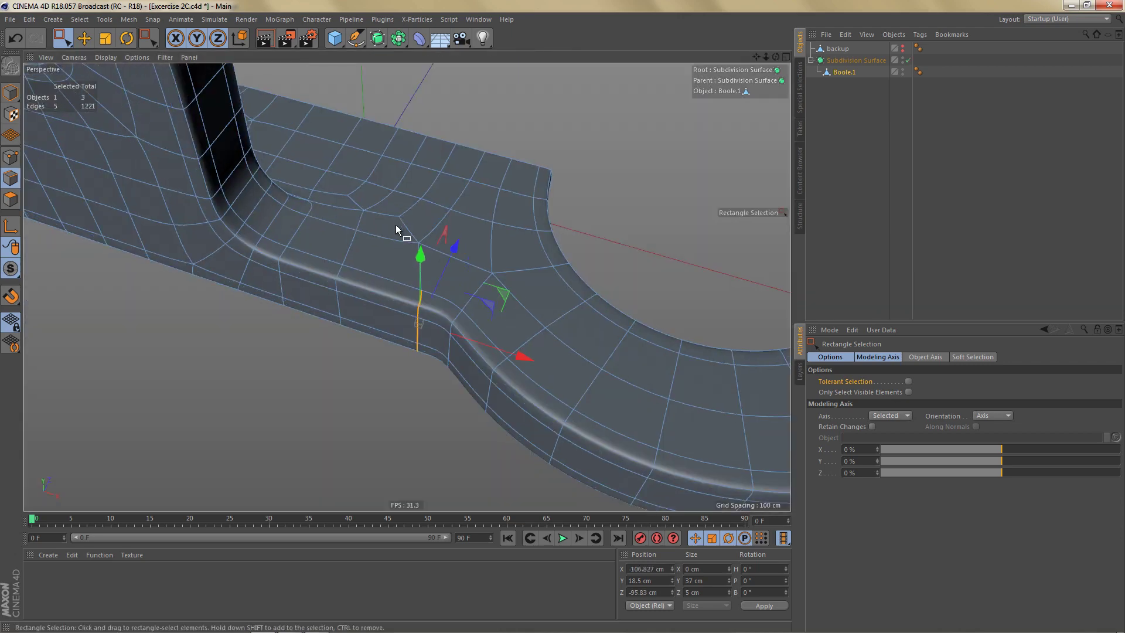
key("ctrl+r")
key("q")
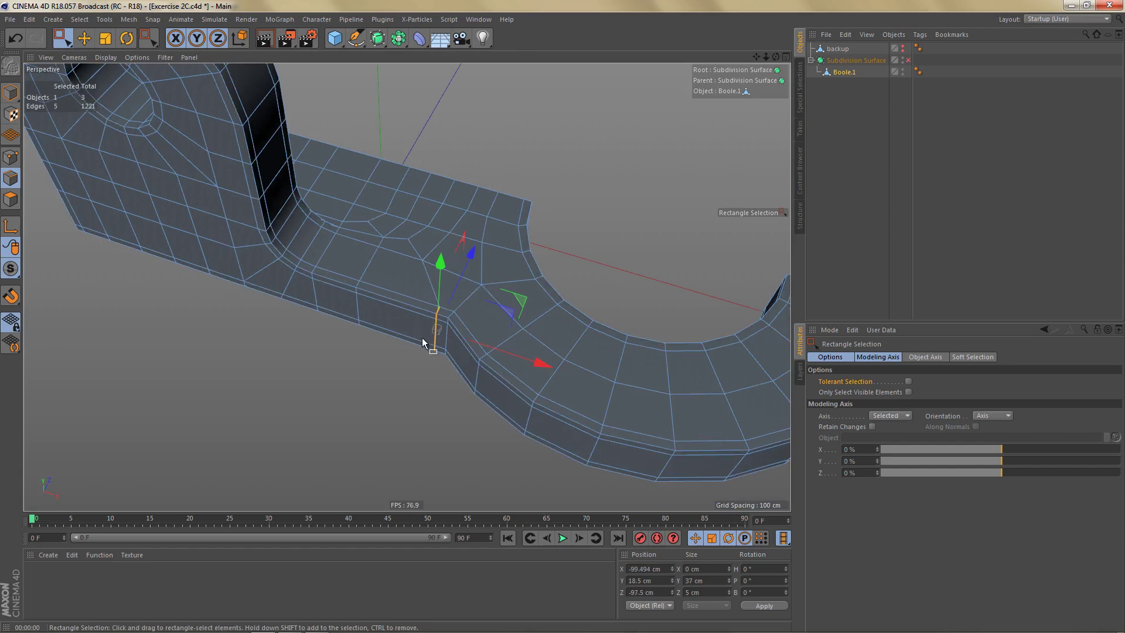
left_click_drag(466, 332, 504, 343, "alt")
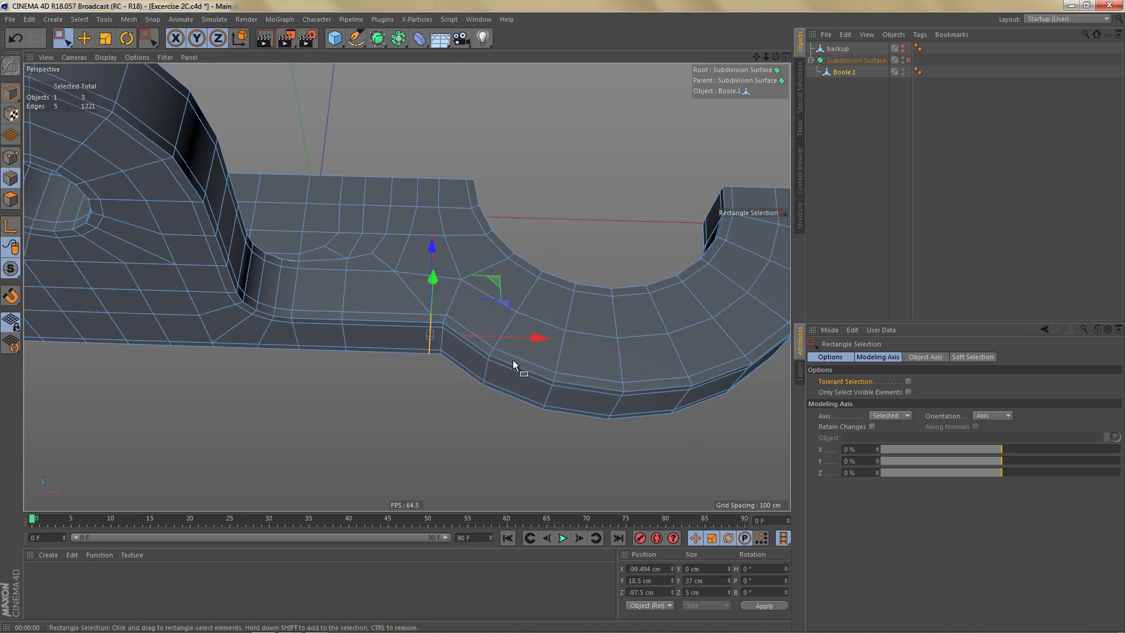
key("ctrl+z")
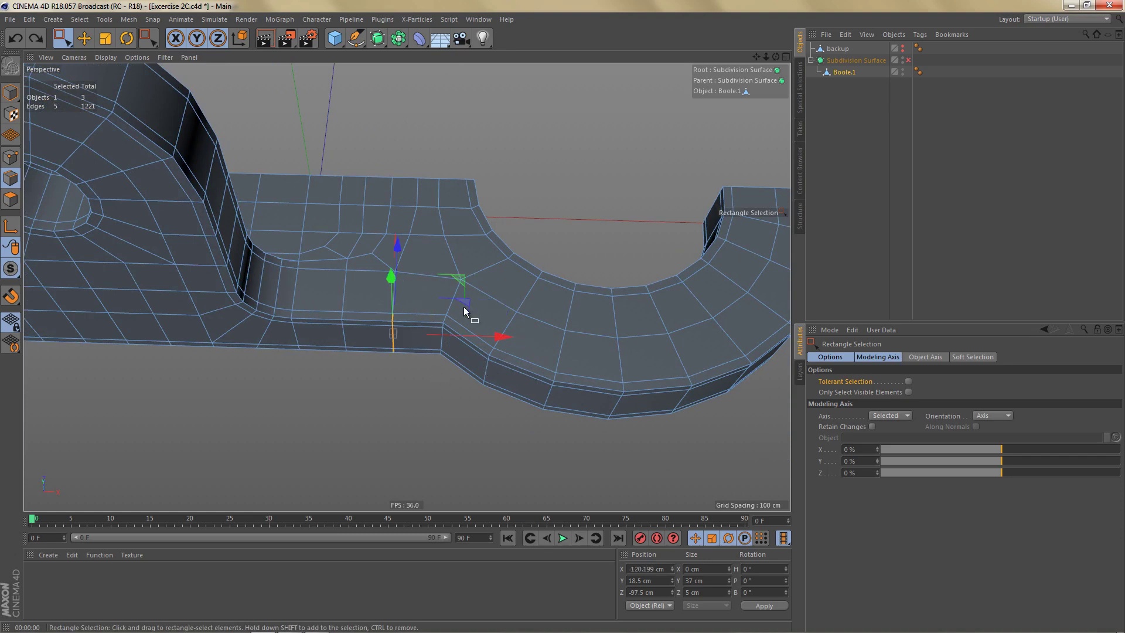
Select the full edge run through the concave corner across the top, the side and the underside of the base.
mouse_move(462, 307)
left_mouse_down("alt")
mouse_move(453, 305)
mouse_move(490, 315)
mouse_move(473, 311)
left_mouse_up("alt")
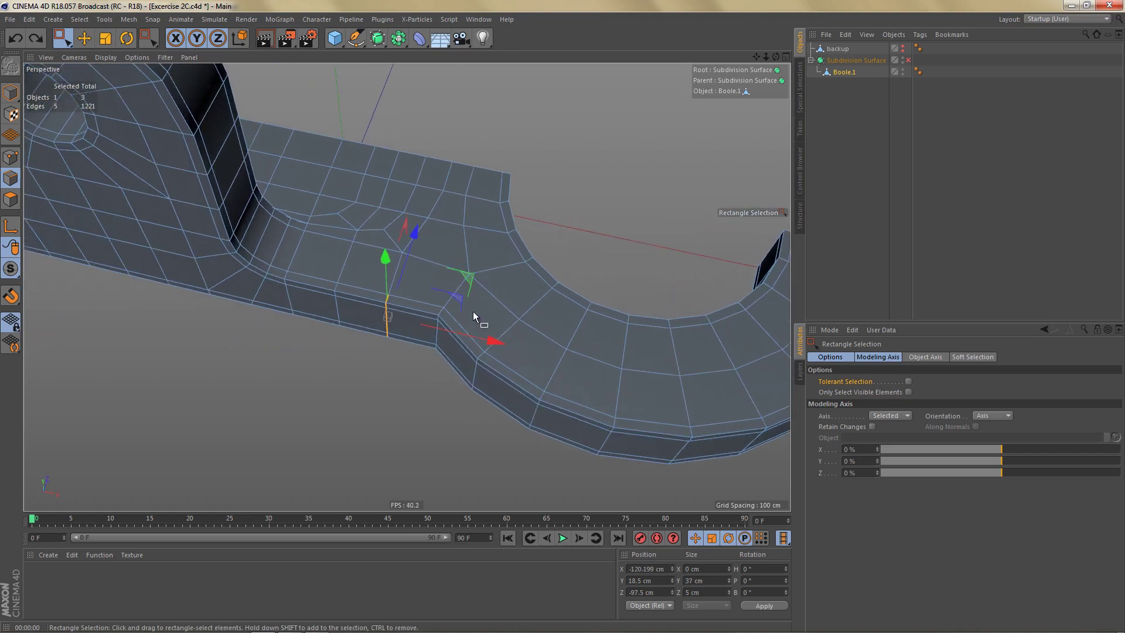
key("e")
left_click(473, 183)
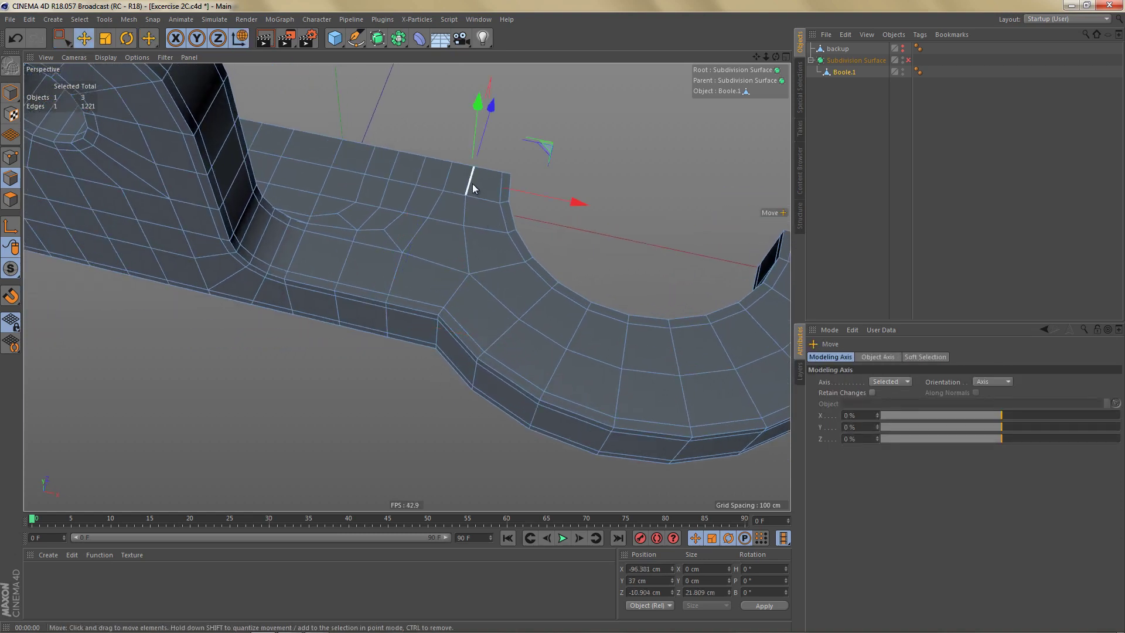
double_click(470, 183)
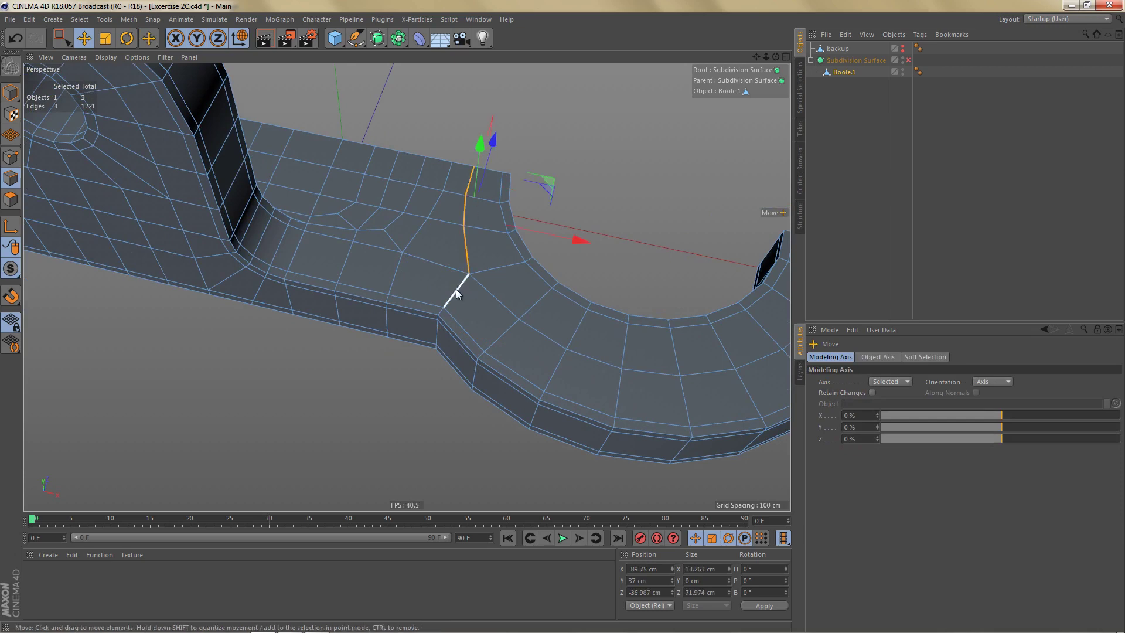
left_click(455, 289, "shift")
left_click_drag(477, 369, 494, 248, "alt")
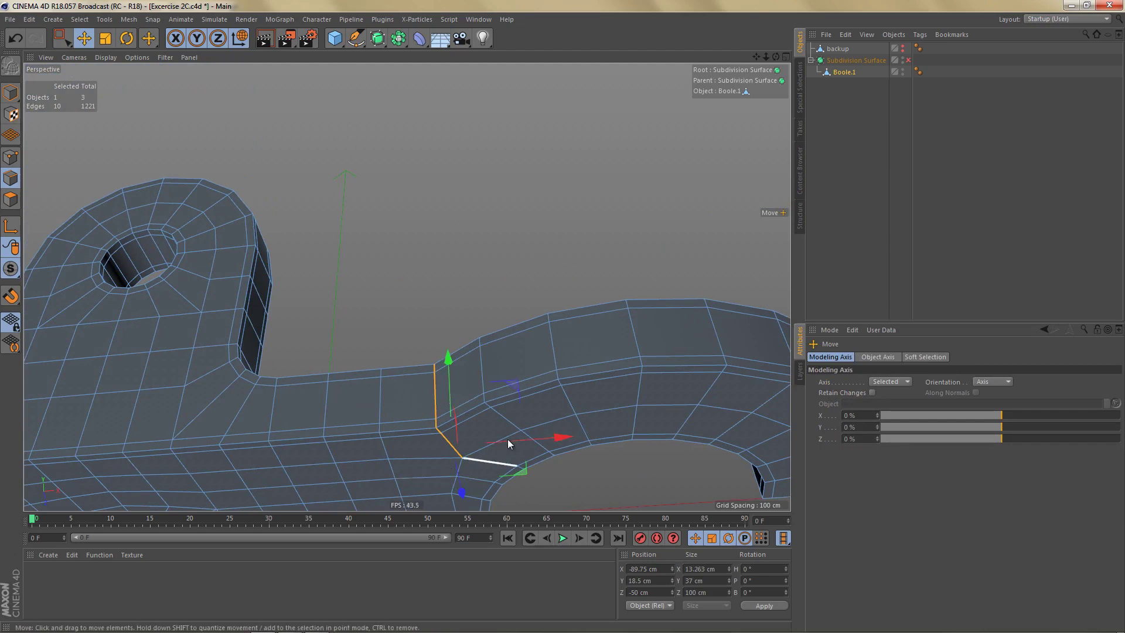
left_click_drag(507, 439, 507, 274, "alt")
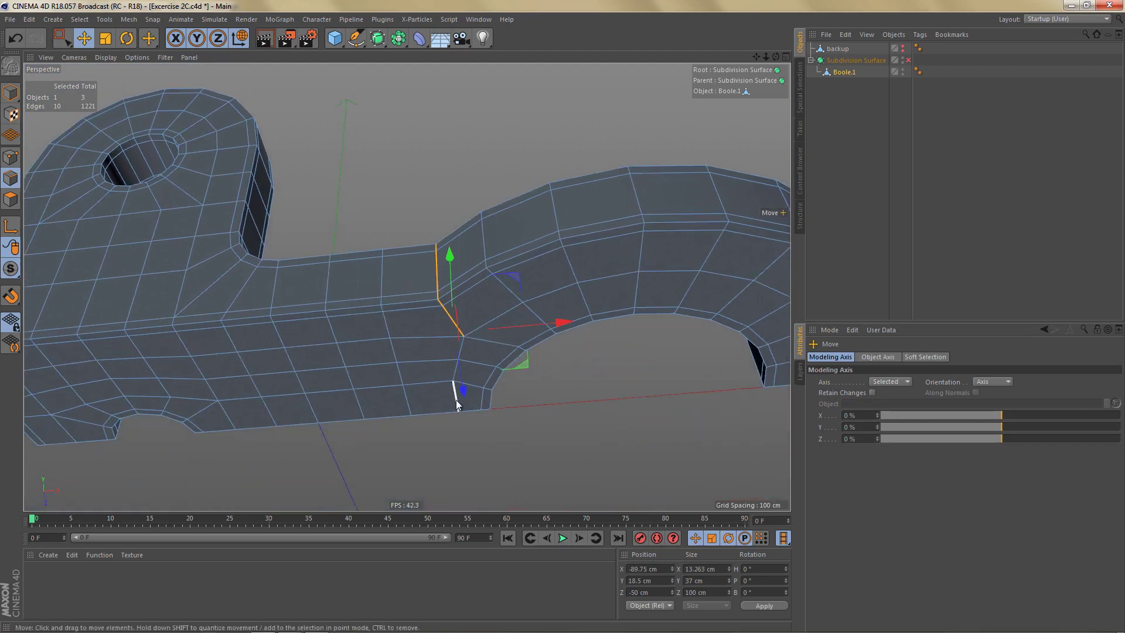
double_click(456, 400, "shift")
Bevel the selected corner edges in Solid mode with a fixed-distance offset of 5 cm.
key("m")
key("s")
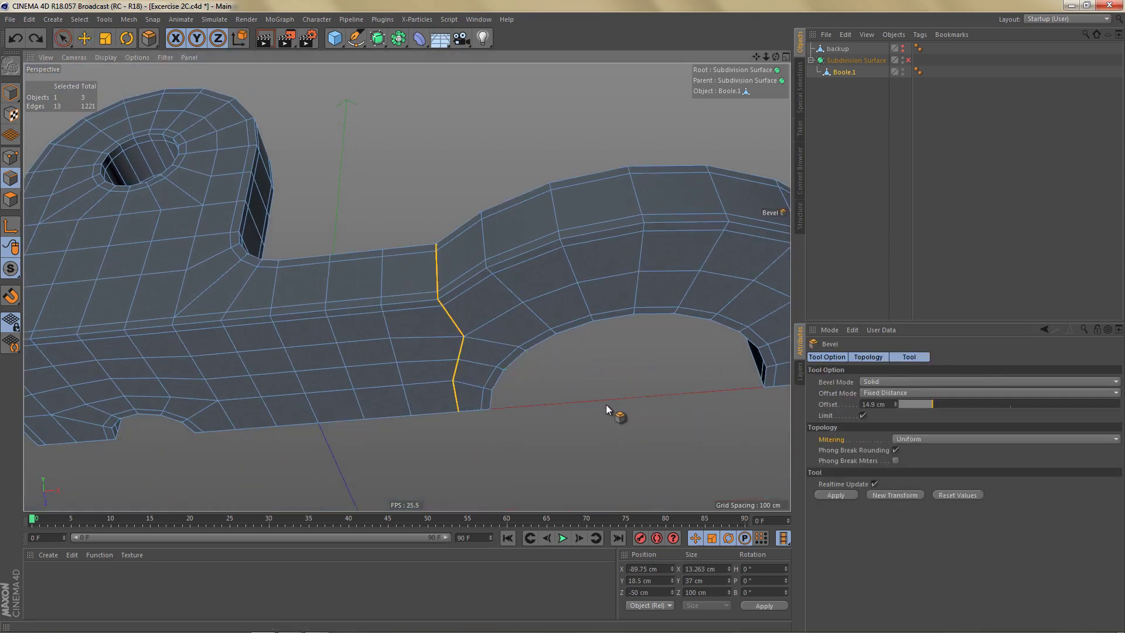
double_click(885, 403)
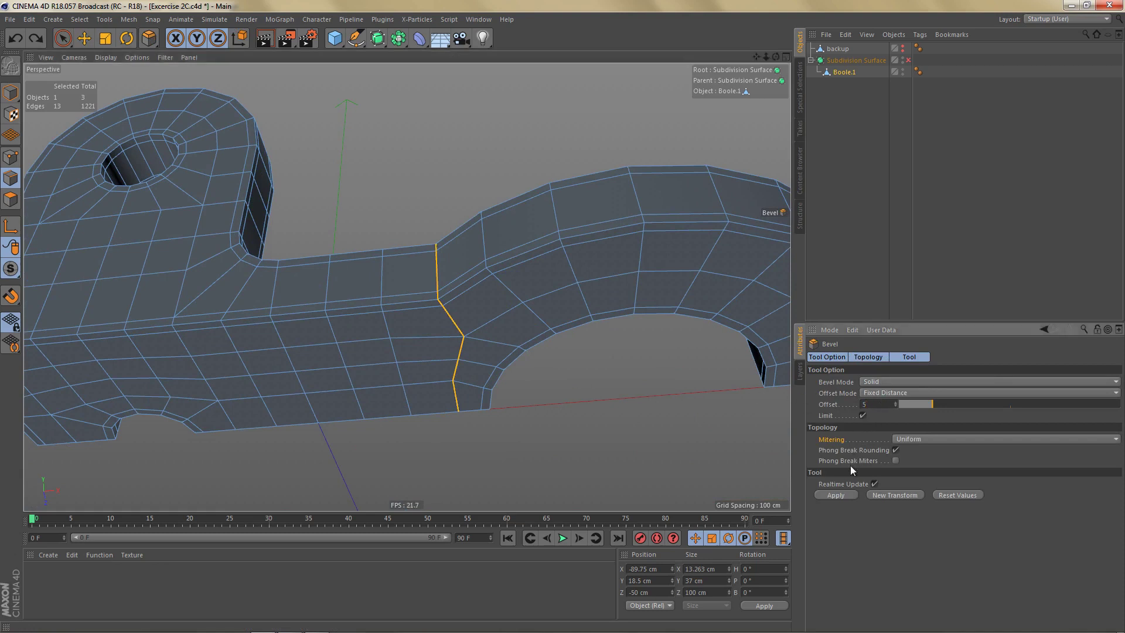
type("5")
left_click(836, 495)
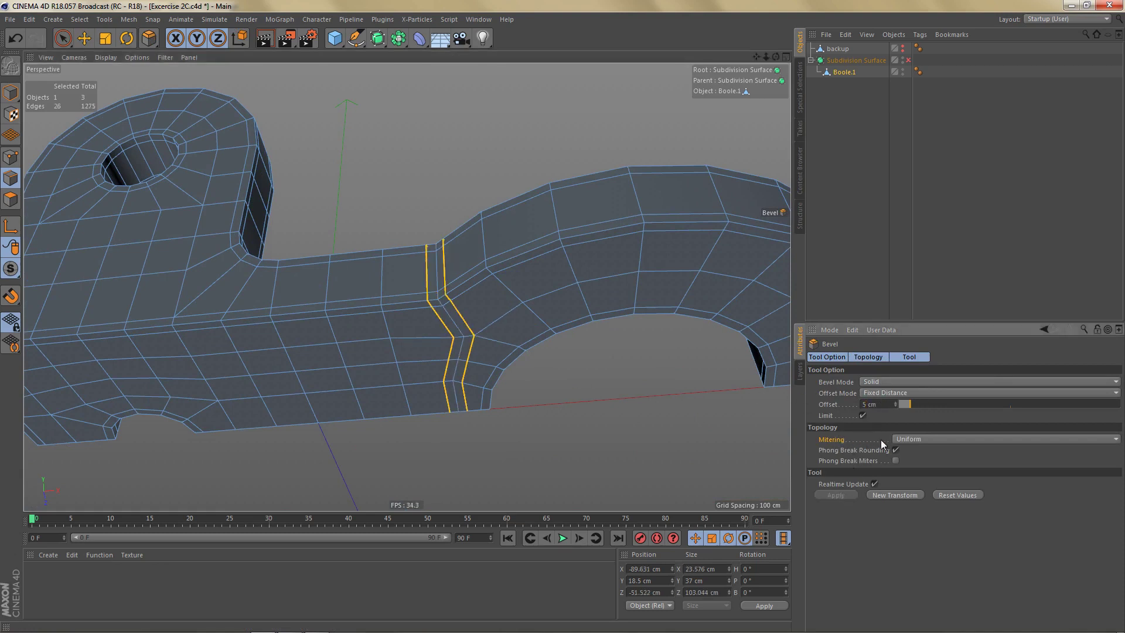
Display the part's wireframe in model mode and compare the mesh around the new support edges with smoothing on and off.
left_click_drag(497, 261, 497, 345, "alt")
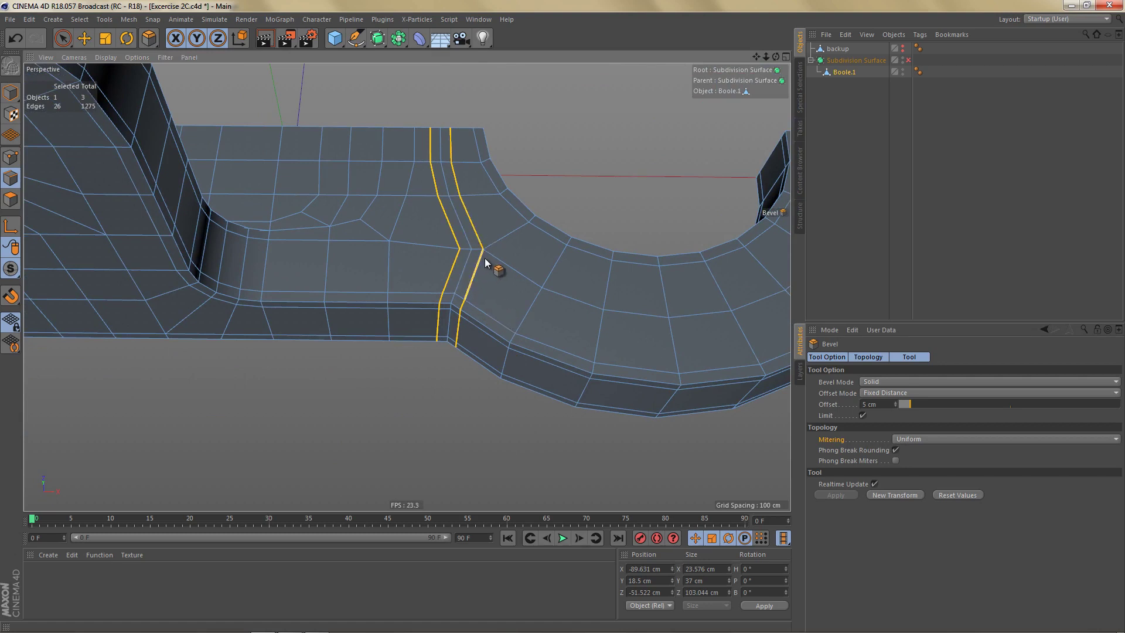
key("q")
key("n")
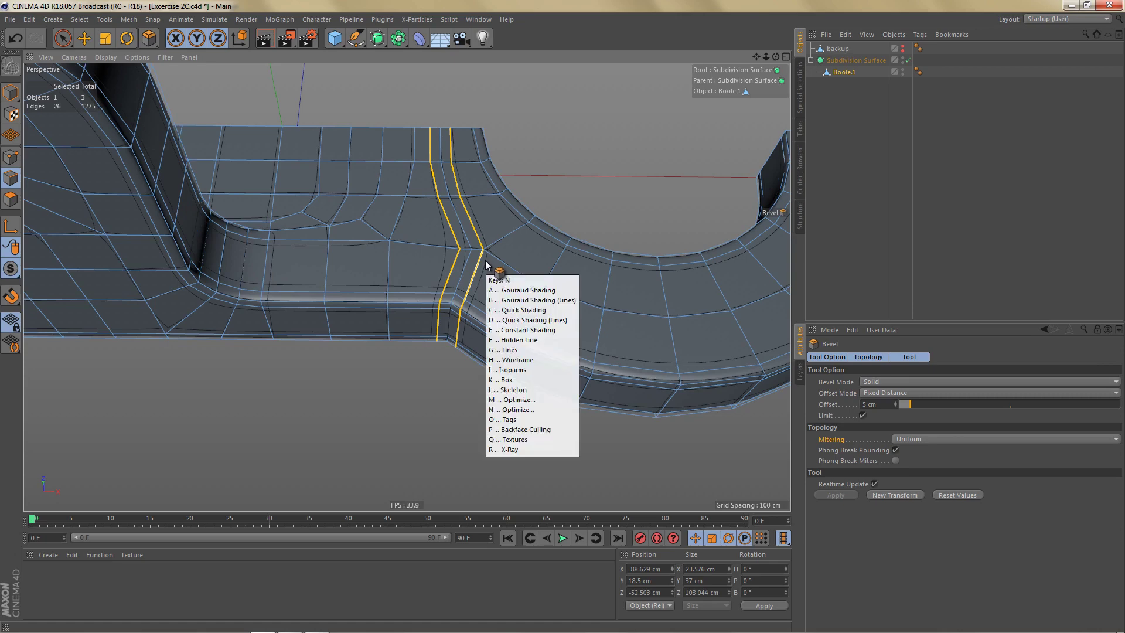
key("h")
key("Return")
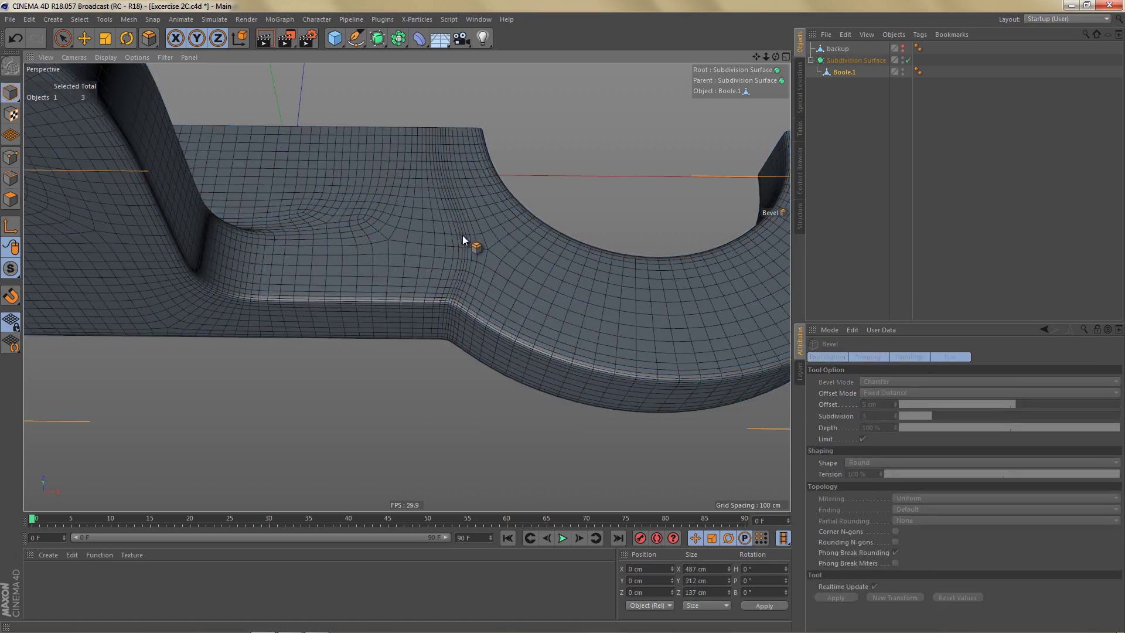
key("q")
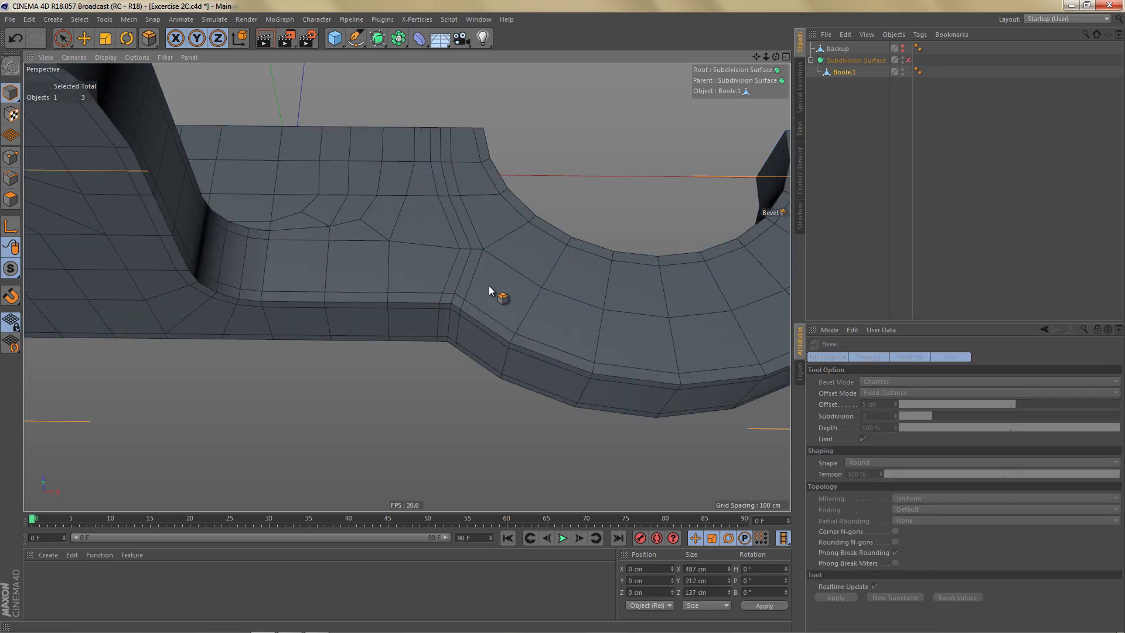
Undo the bevel on the concave corner edges so the original corner edge run is restored.
left_click_drag(489, 286, 481, 282, "alt")
key("ctrl+z")
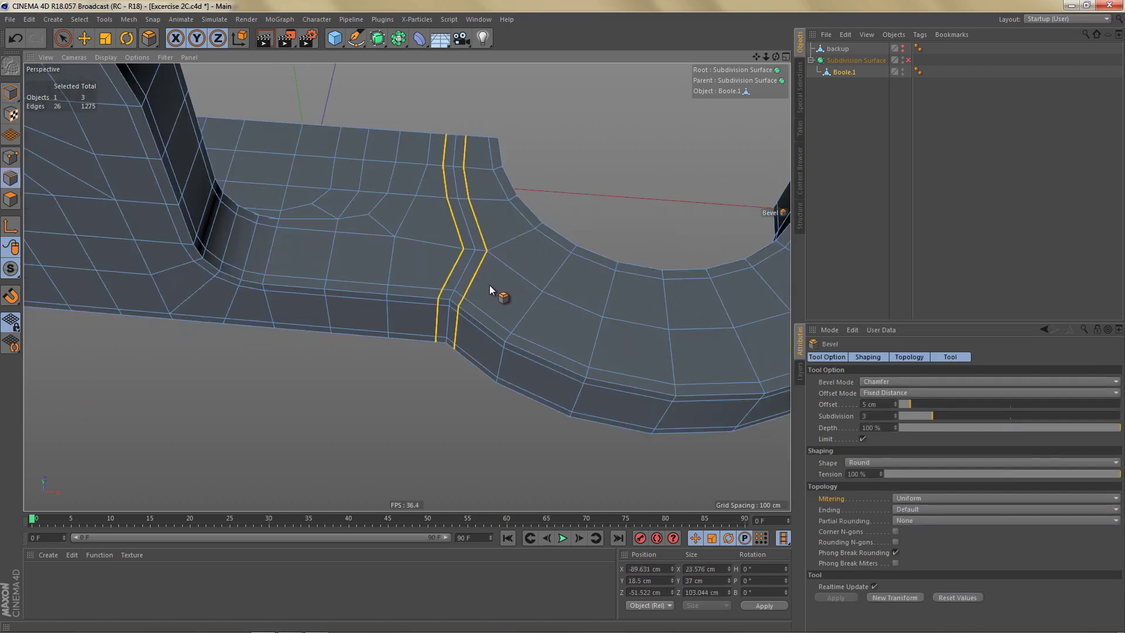
key("ctrl+z")
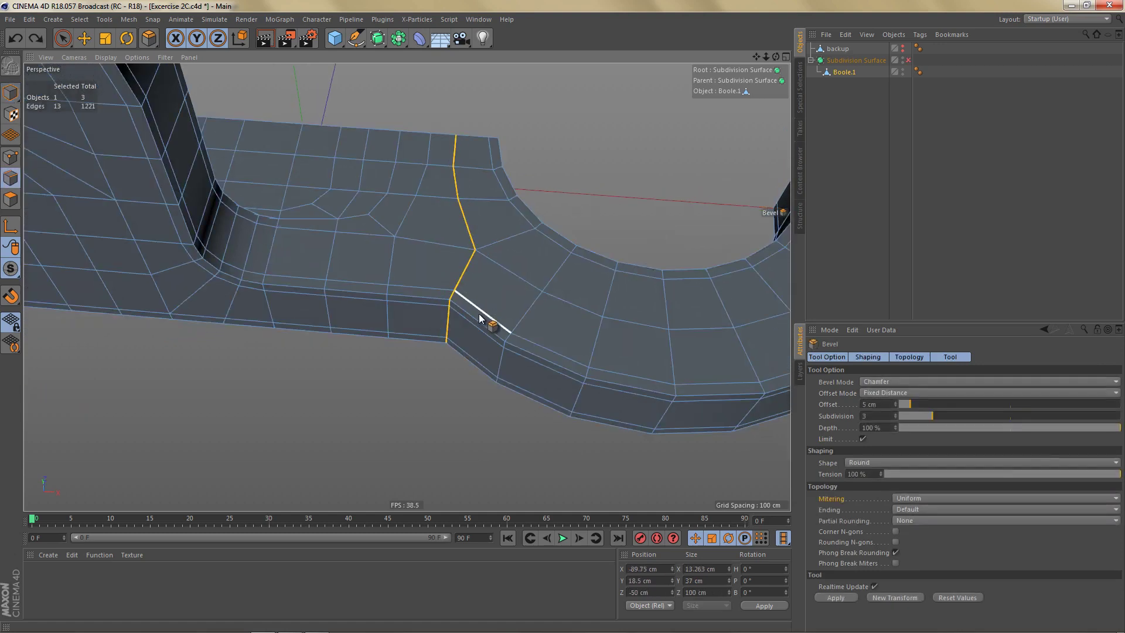
Select the polygons on both sides of the concave corner across top, side and underside, and convert them to an outline edge selection.
key("Return")
key("s")
key("l")
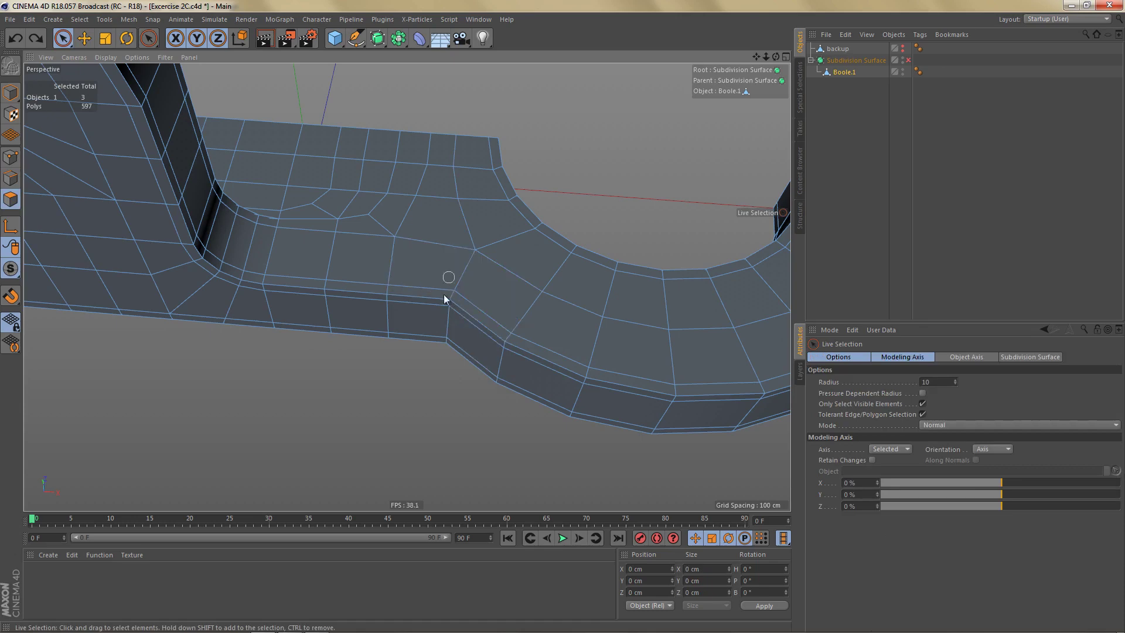
mouse_move(444, 295)
left_mouse_down()
mouse_move(465, 326)
mouse_move(504, 202)
left_mouse_up()
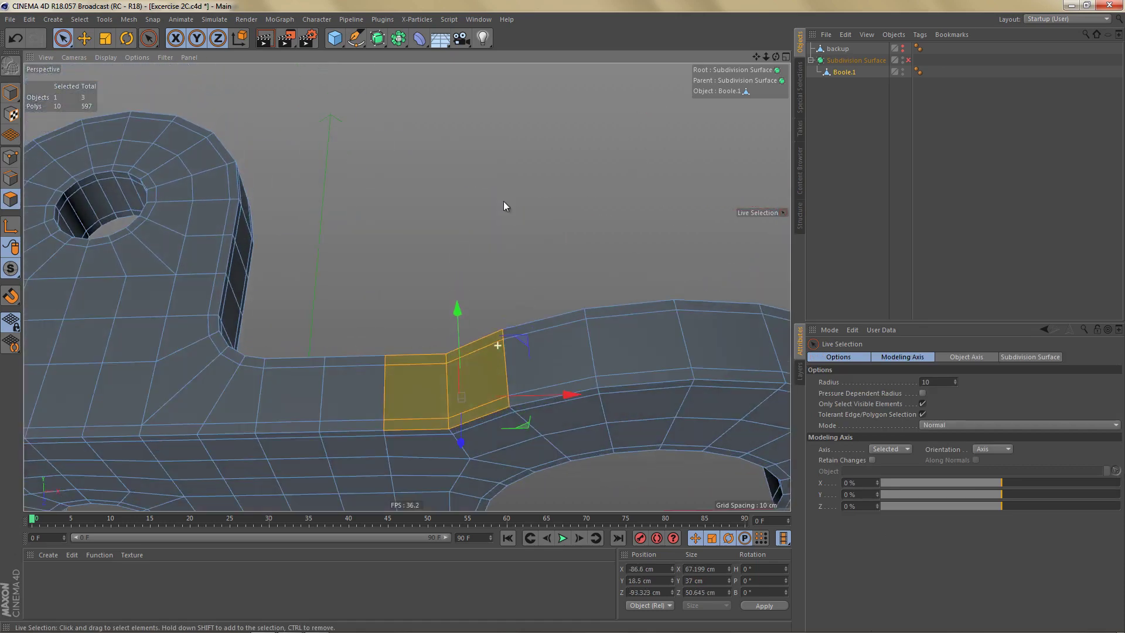
mouse_move(427, 404)
left_mouse_down("shift")
mouse_move(470, 428)
mouse_move(462, 420)
left_mouse_up("shift")
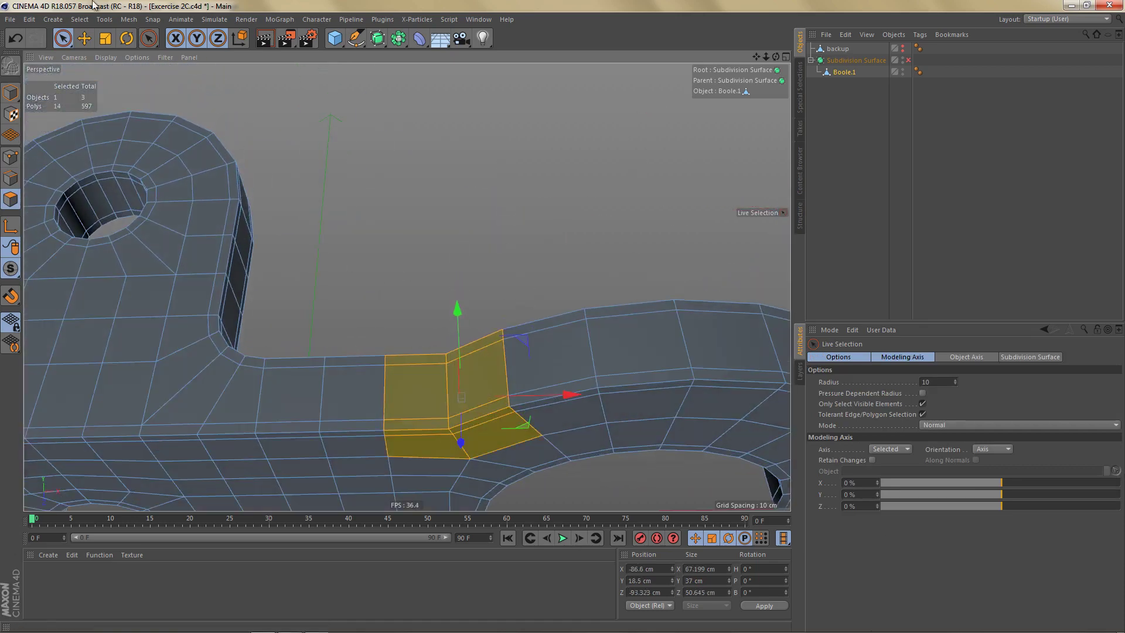
left_click(79, 19)
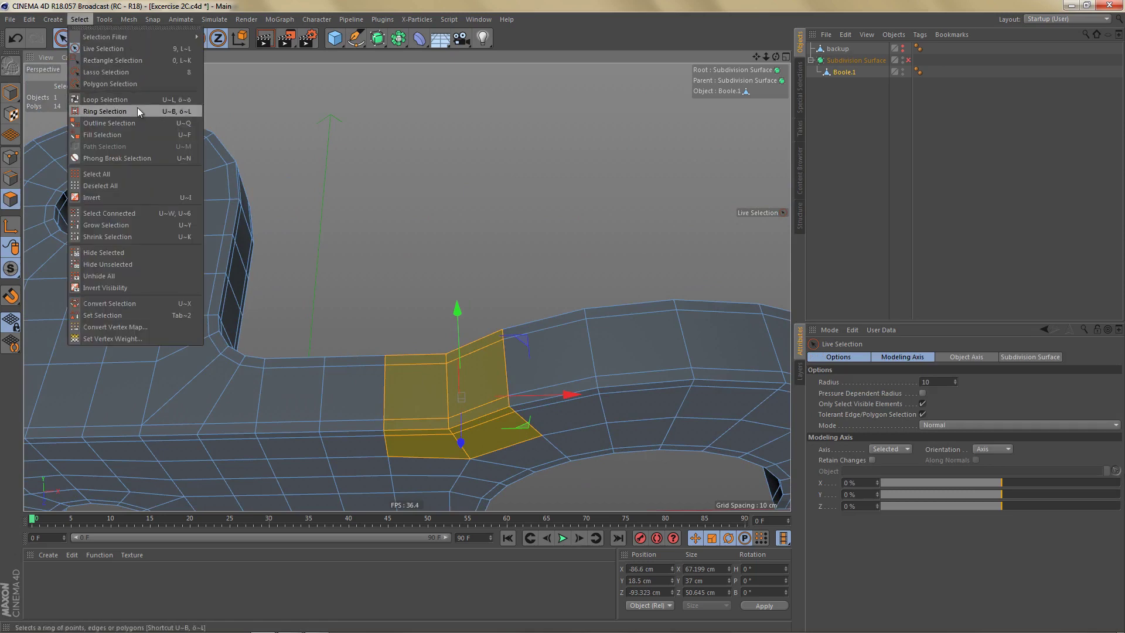
left_click(137, 123)
left_click(419, 373)
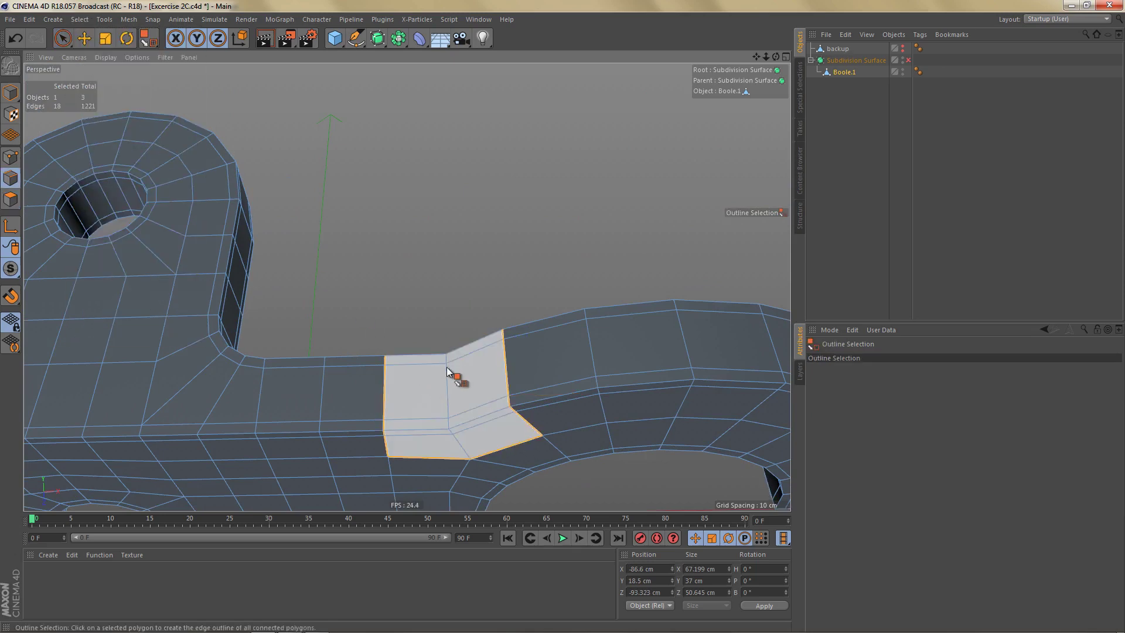
Clone the outline edges inward towards the concave corner with Edge Slide, using an offset of about 19.2 cm.
left_click_drag(447, 370, 487, 375, "alt")
key("e")
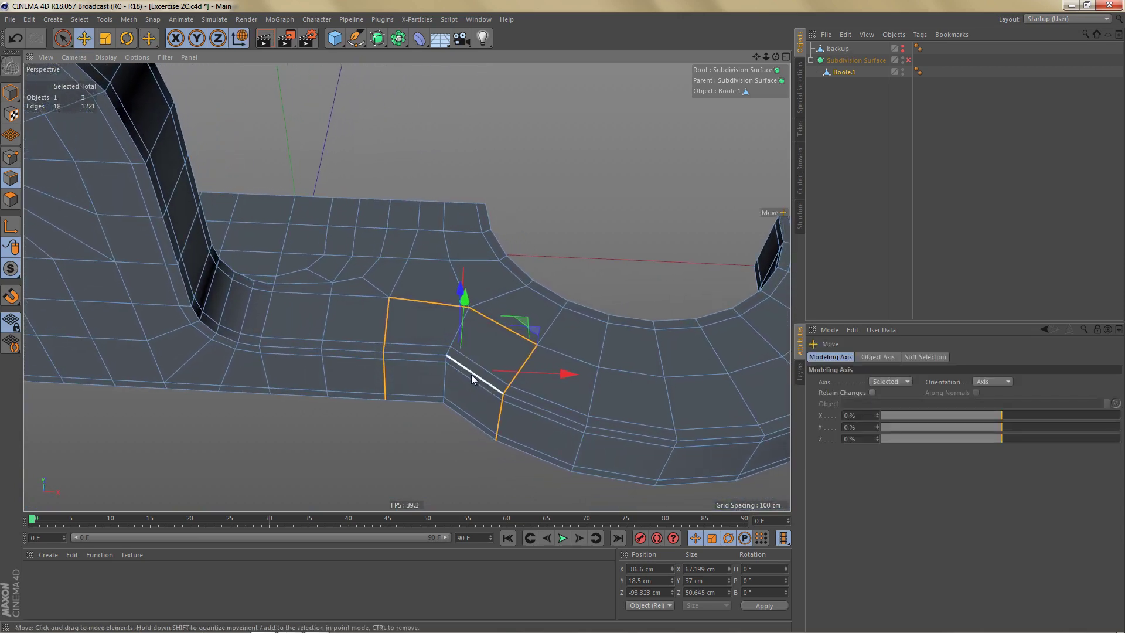
key("m")
key("o")
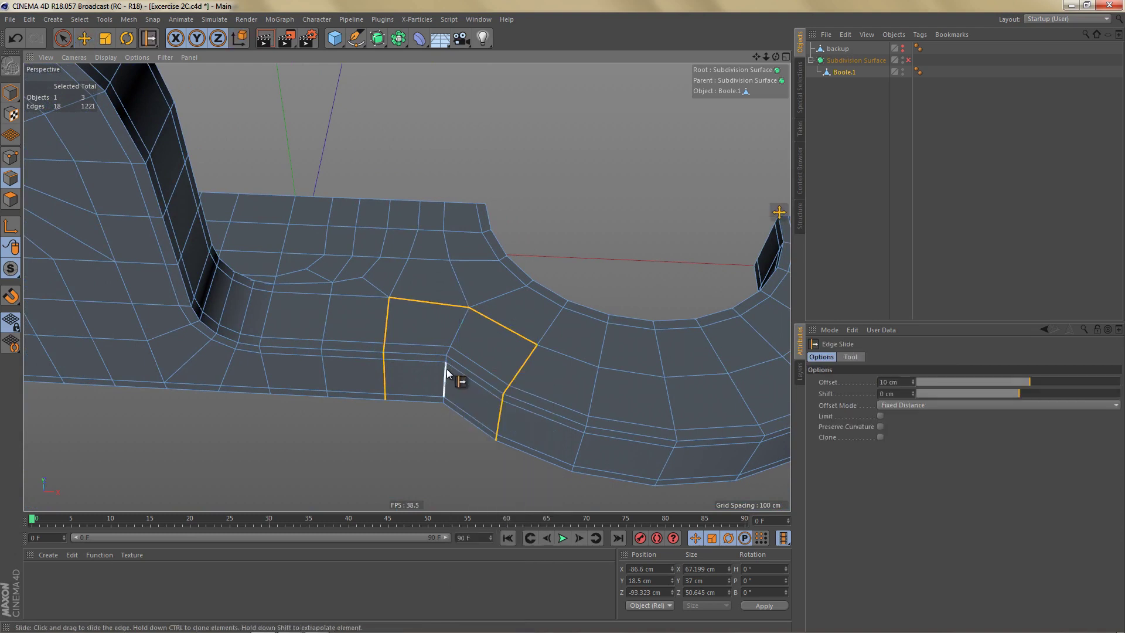
mouse_move(391, 327)
left_mouse_down("ctrl")
mouse_move(426, 339)
mouse_move(426, 357)
left_mouse_up("ctrl")
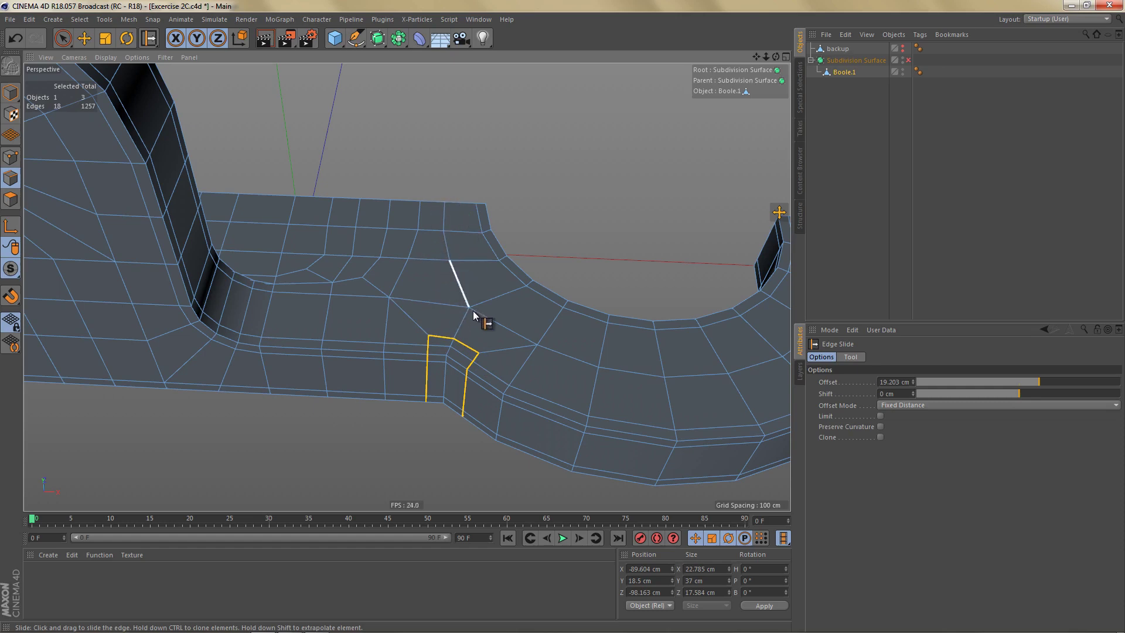
Slide the new support edge loop on the bar side about 3 cm closer to the concave corner.
left_click_drag(447, 373, 495, 302, "alt")
key("e")
left_click(426, 322)
middle_click_drag(495, 302, 520, 221, "alt")
left_click_drag(521, 222, 516, 228, "alt")
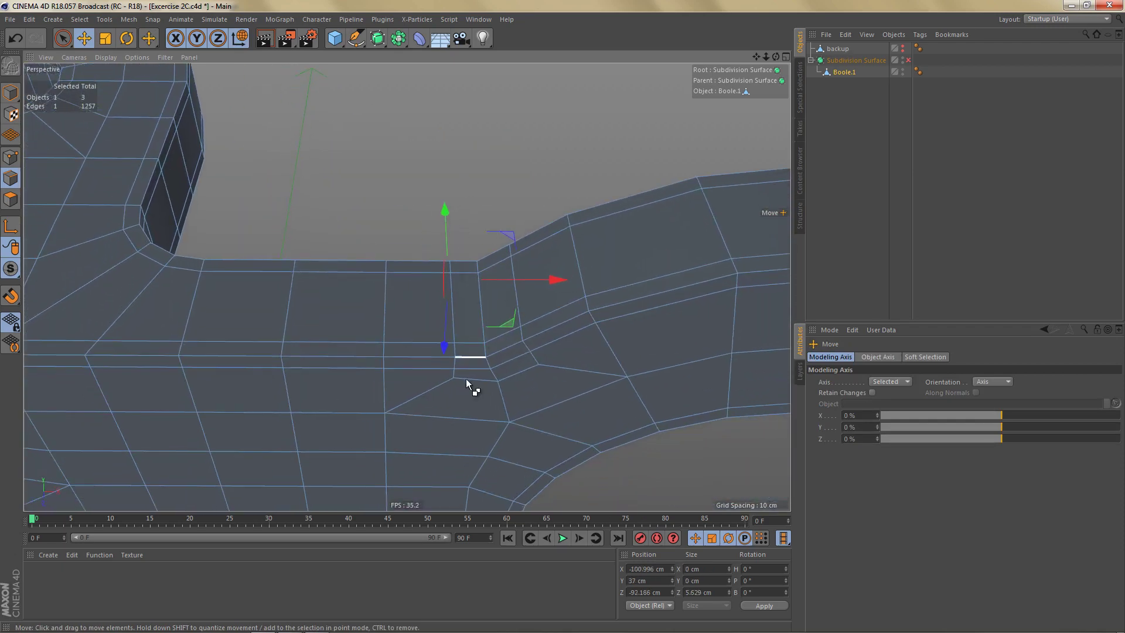
double_click(453, 374)
key("m")
key("o")
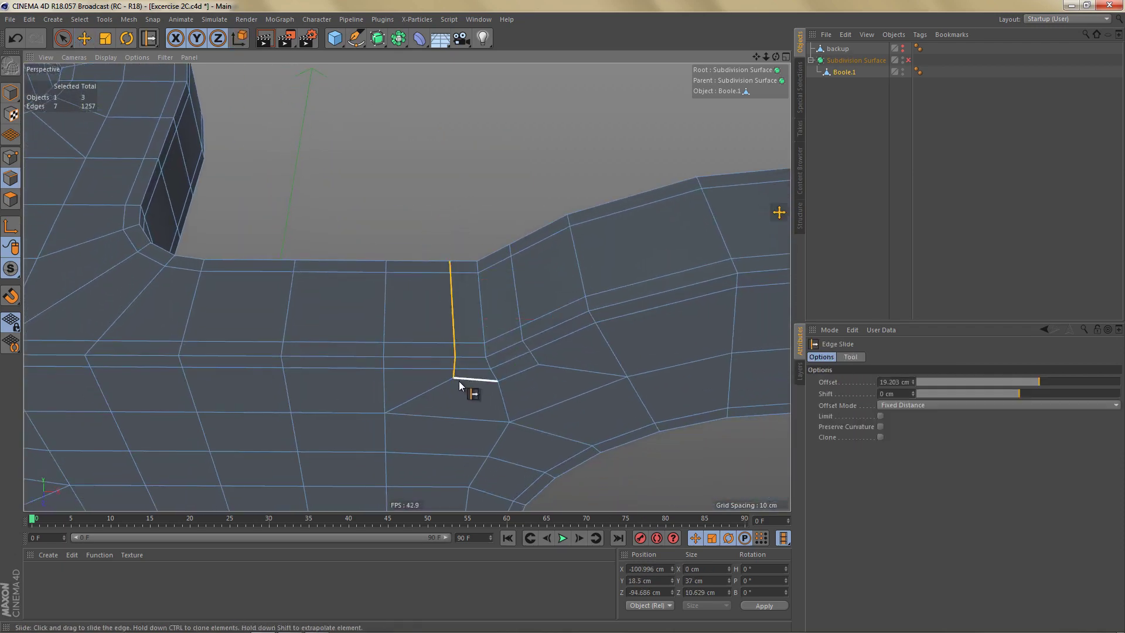
left_click_drag(451, 372, 464, 373)
Slide the new support edge loop on the ring side about 6.5 cm closer to the concave corner.
left_click(534, 359)
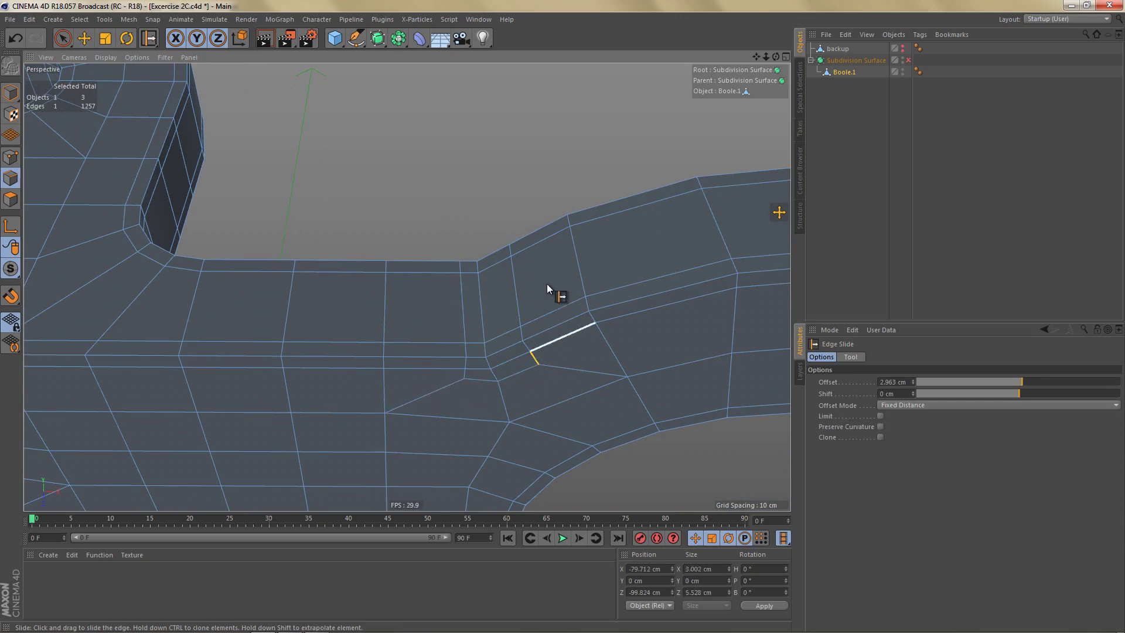
left_click_drag(547, 259, 550, 399, "alt")
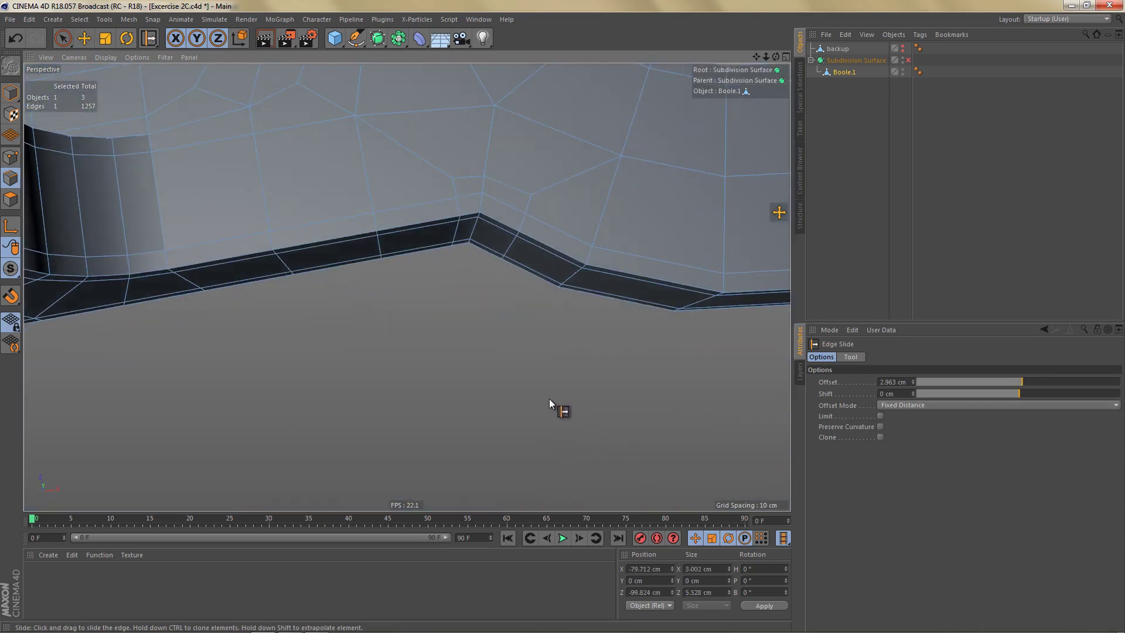
double_click(528, 203)
left_click_drag(550, 244, 577, 185, "alt")
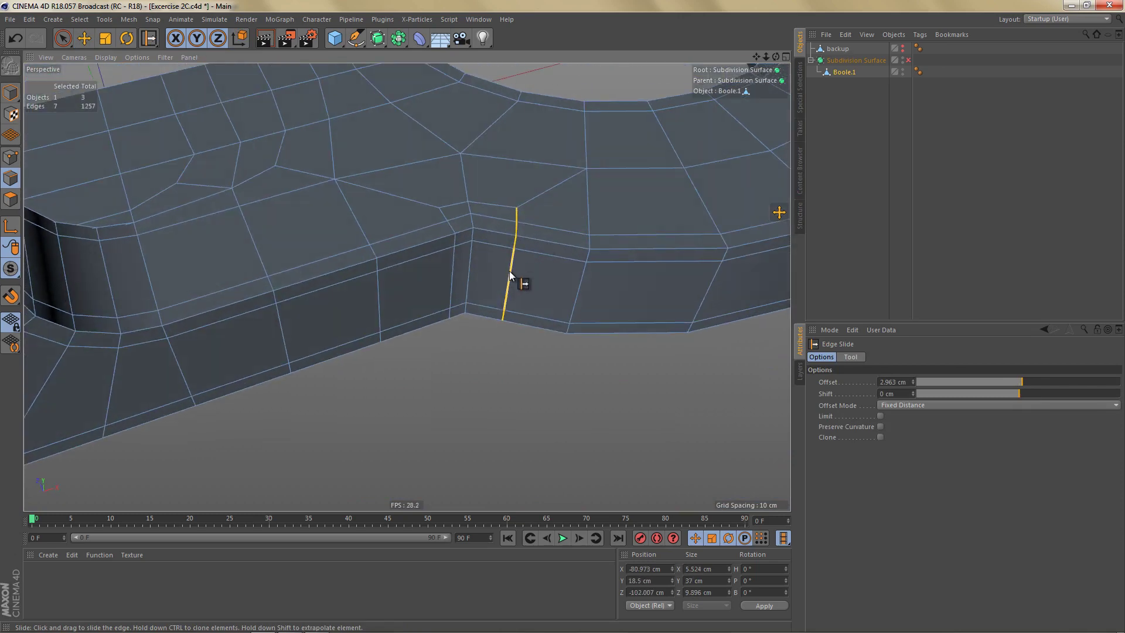
left_click_drag(507, 269, 481, 228)
Slide the two outer points of the new support loop on the top face away from the corner by about 25%.
right_click_drag(452, 184, 508, 196, "alt")
key("Return")
left_click_drag(518, 219, 505, 169, "alt")
left_click_drag(515, 210, 554, 213)
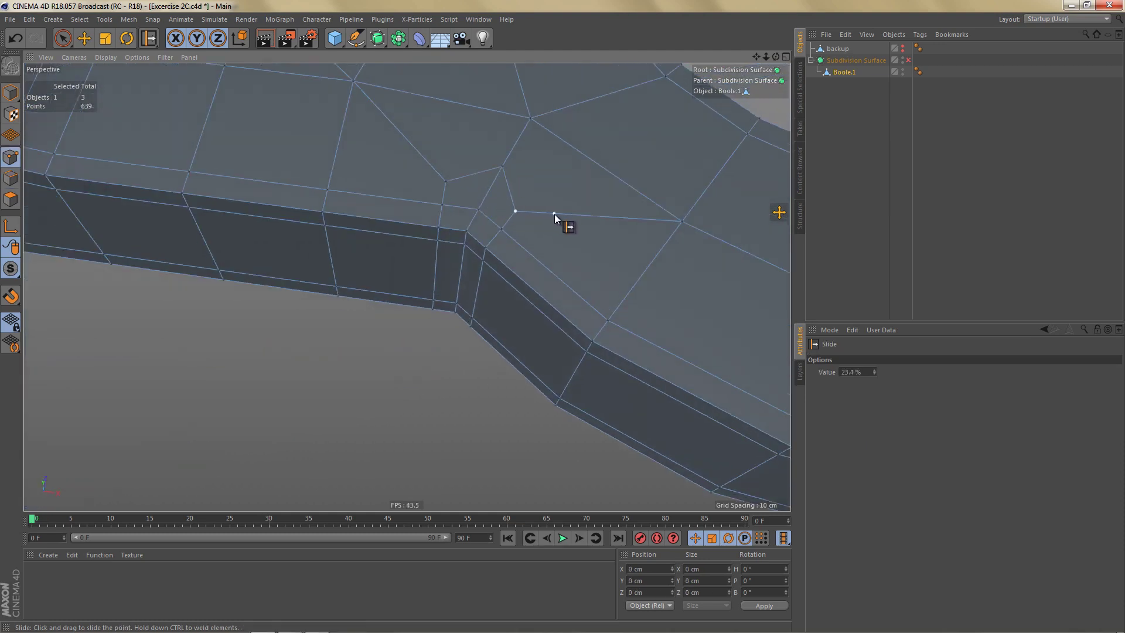
left_click_drag(447, 184, 421, 154)
left_click_drag(507, 227, 506, 230)
Slide the two matching support loop points on the underside away from the corner by about 27%.
left_click_drag(440, 217, 530, 314, "alt")
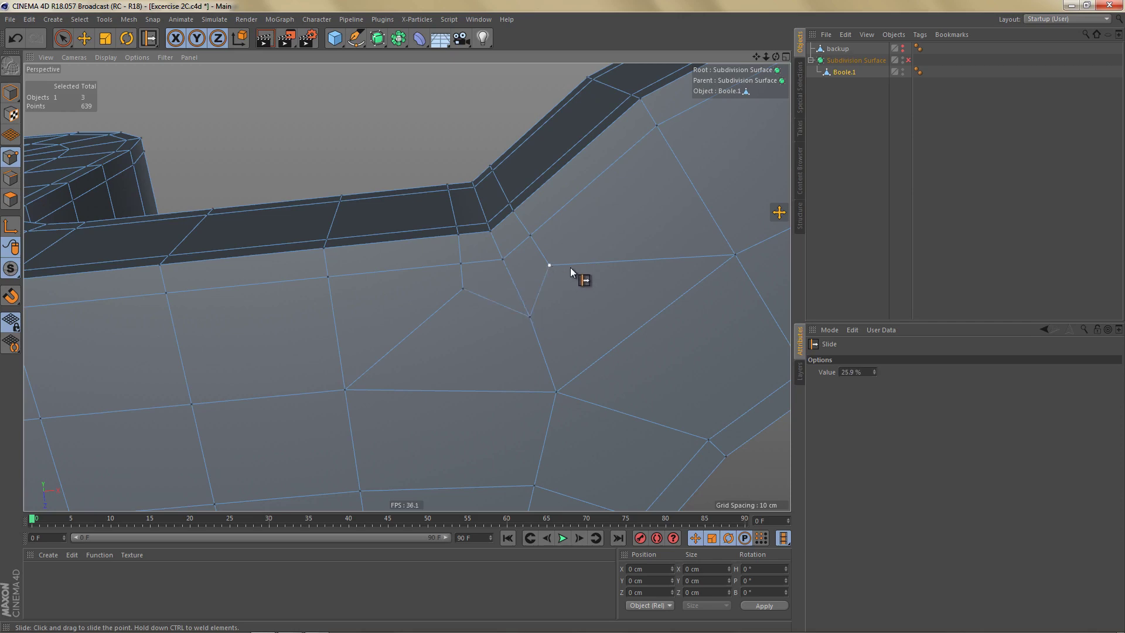
left_click_drag(571, 267, 596, 266)
left_click_drag(460, 291, 434, 322)
right_click_drag(500, 322, 518, 280, "alt")
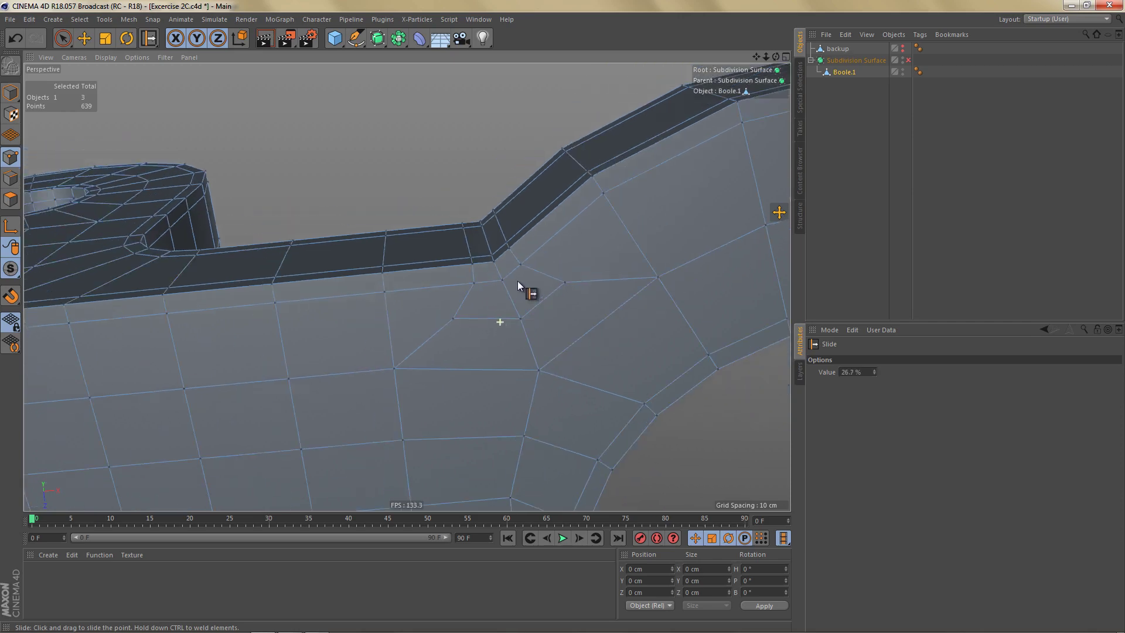
Examine how the polygon loops flow around and through the new corner geometry using Loop Selection.
left_click_drag(518, 281, 471, 260, "alt")
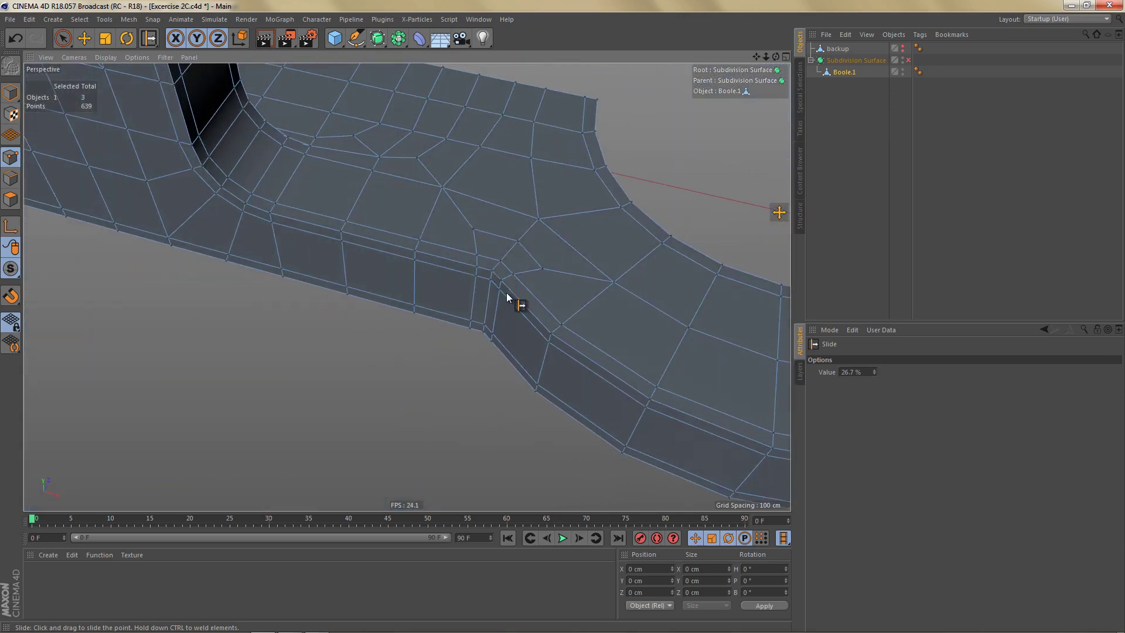
left_click_drag(506, 293, 482, 284, "alt")
key("Return")
key("Return")
key("u")
key("l")
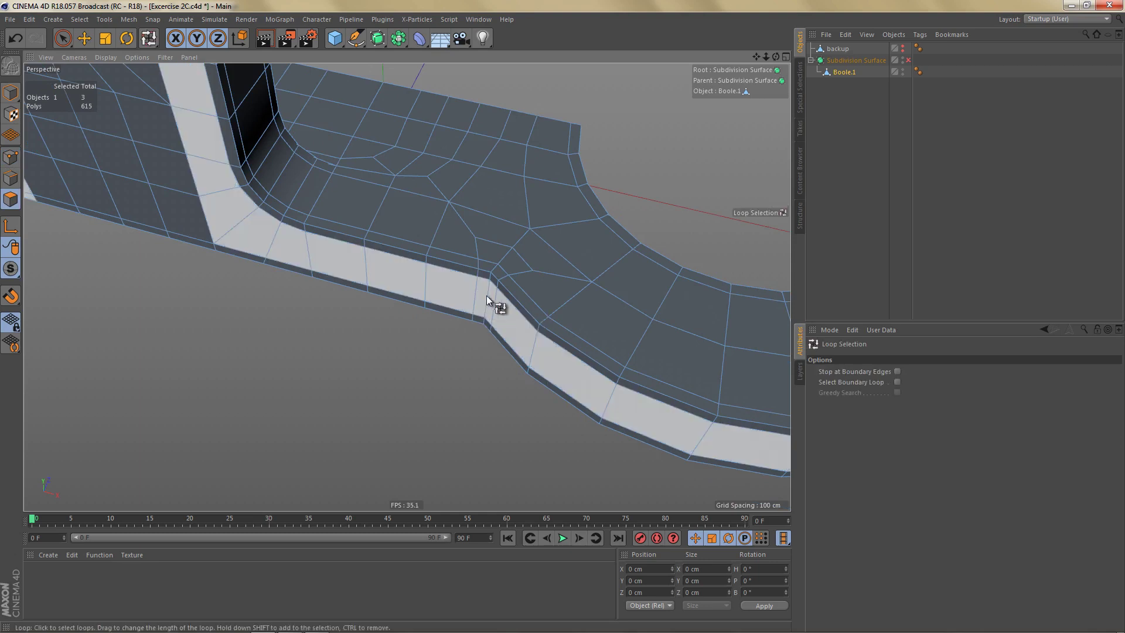
left_click(539, 269)
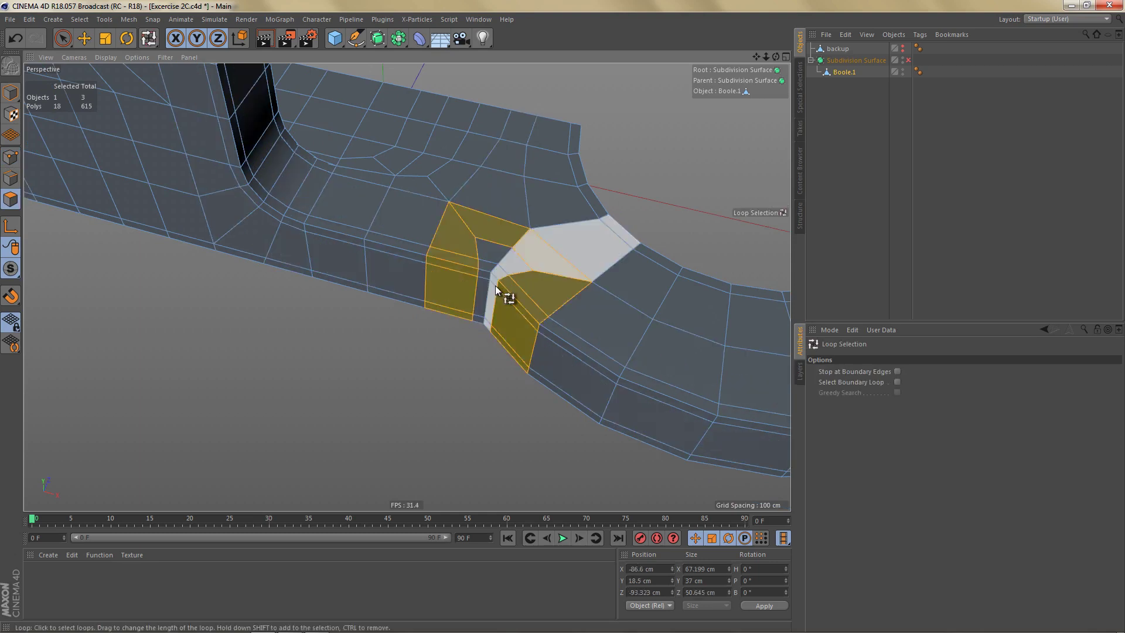
left_click(561, 311)
scroll(514, 321, "down", 5)
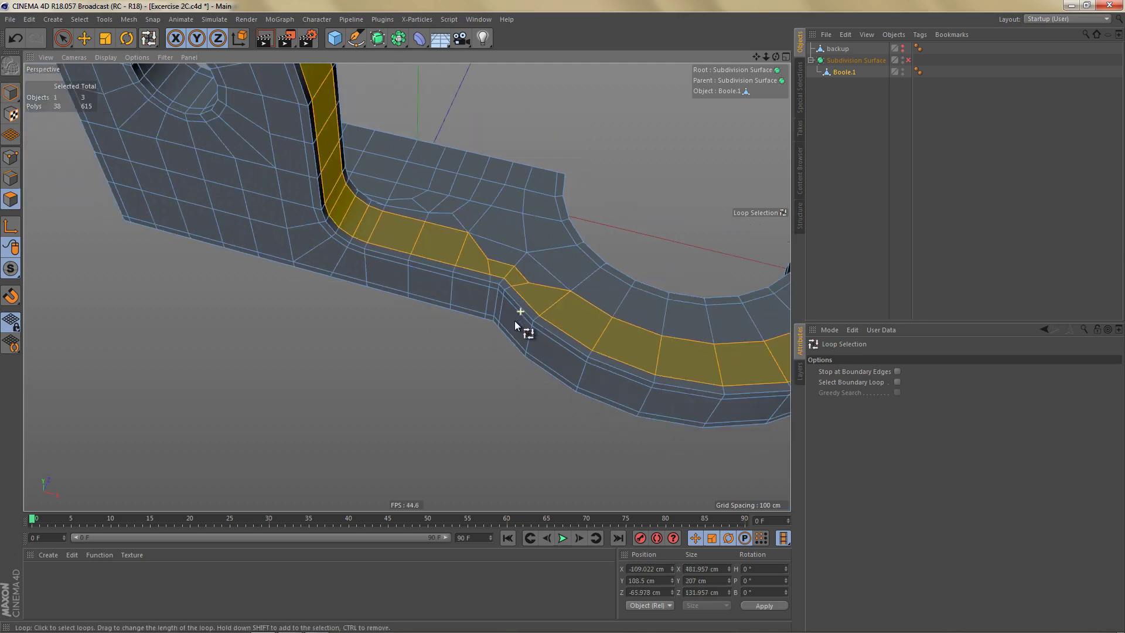
left_click_drag(492, 299, 439, 270, "alt")
left_click_drag(533, 283, 558, 277, "alt")
scroll(558, 280, "up", 1)
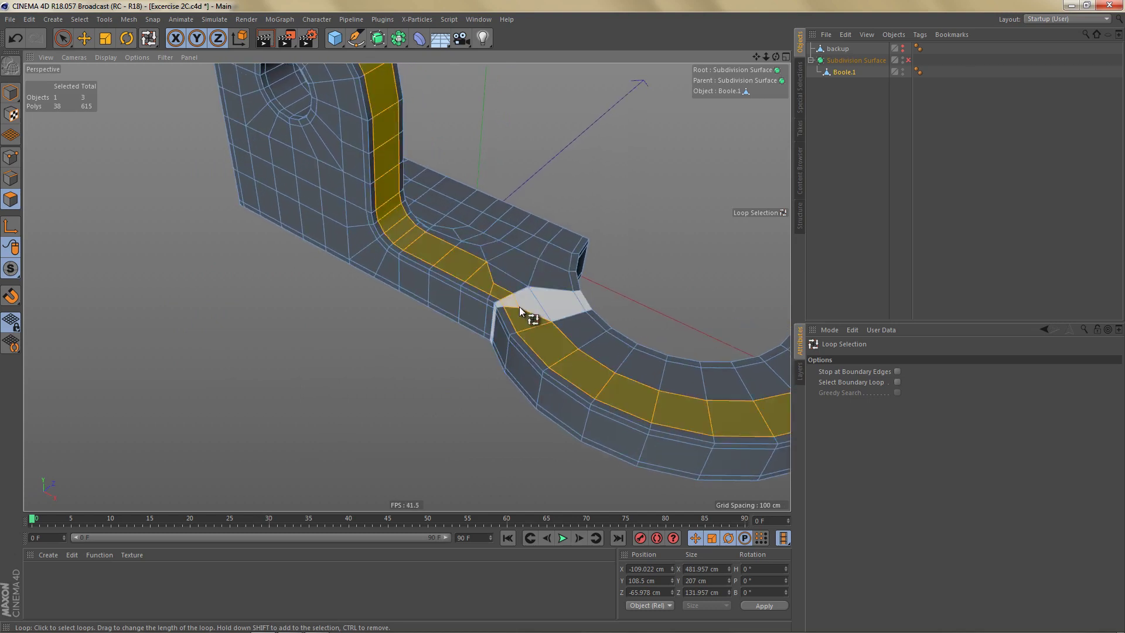
Clear the selection and examine the polygon loops running around the upright lug and across the base on the opposite side.
key("e")
left_click_drag(531, 281, 343, 291, "alt")
key("ctrl+shift+a")
left_click_drag(565, 294, 505, 341, "alt")
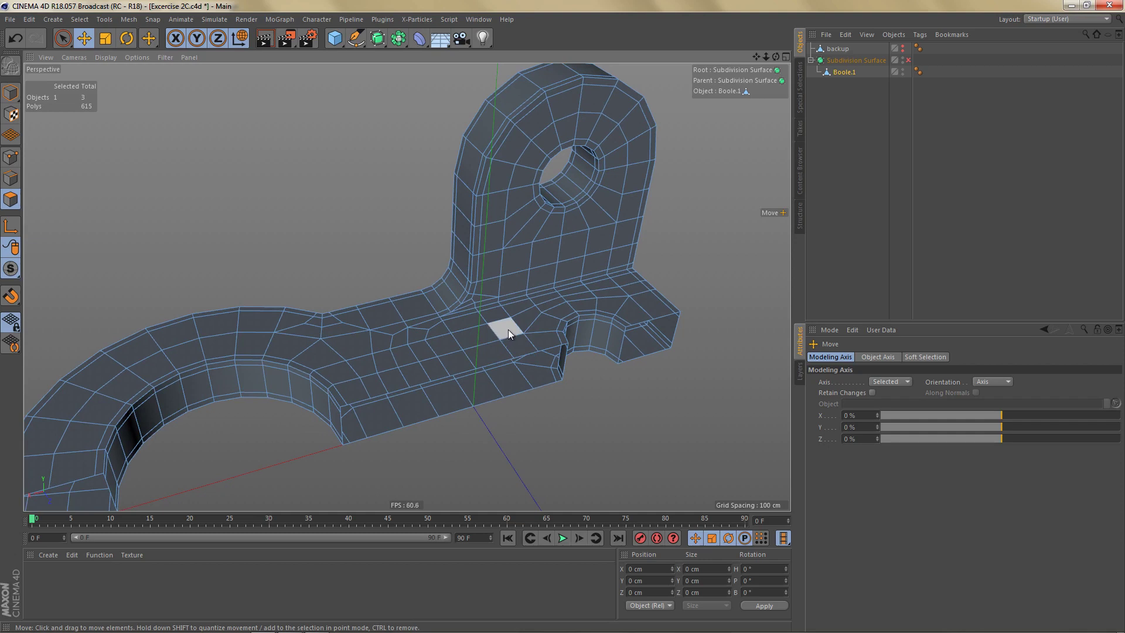
key("u")
key("l")
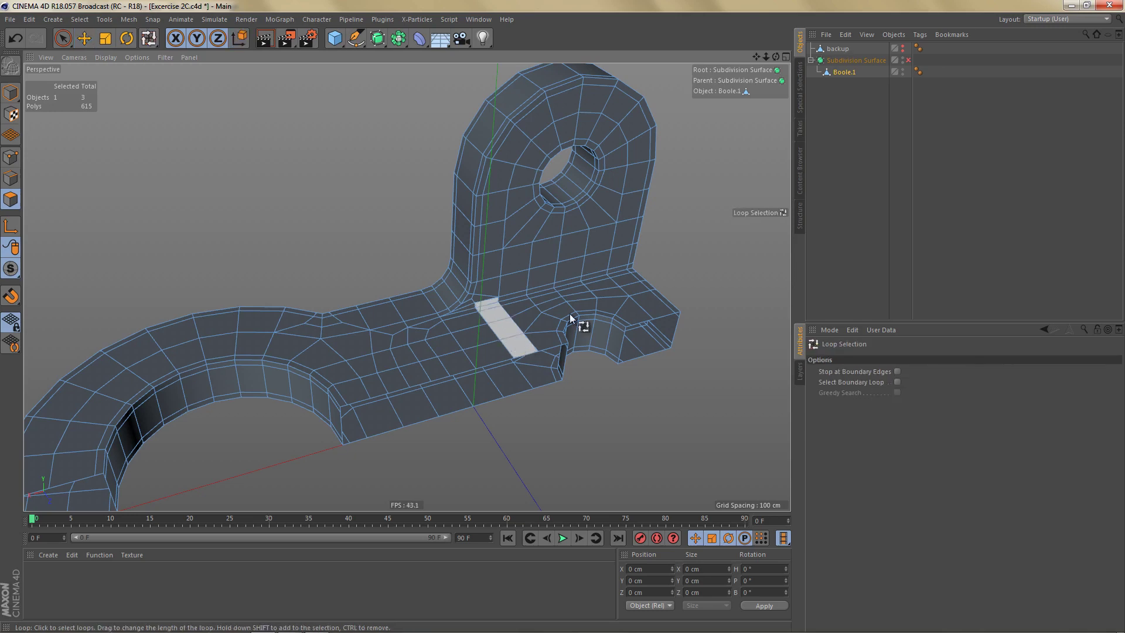
left_click(616, 272)
left_click(499, 326, "shift")
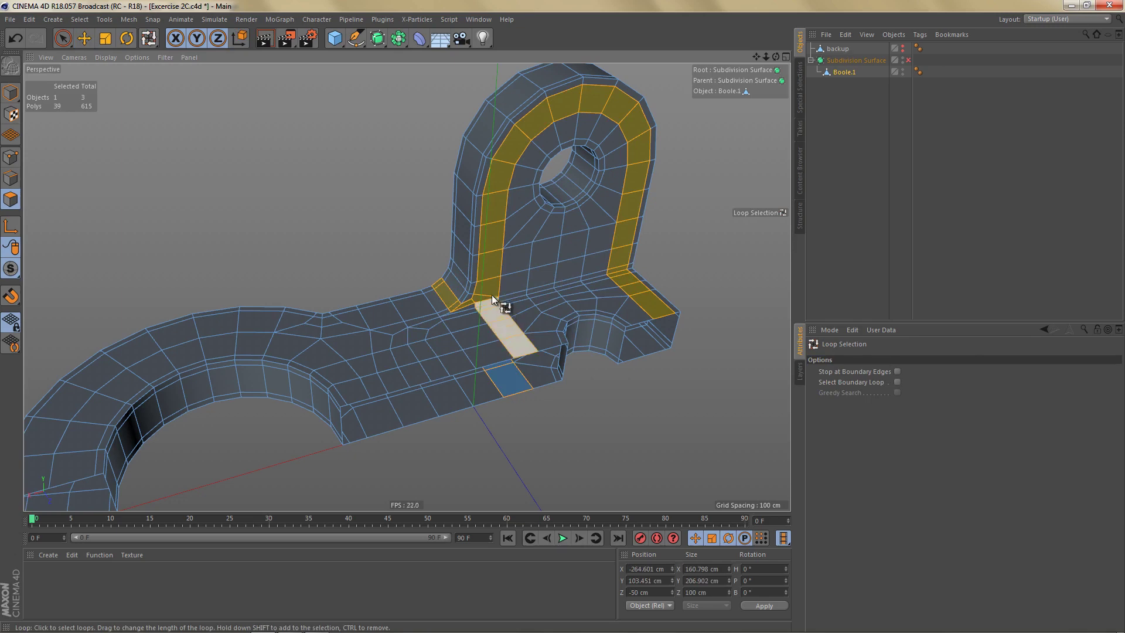
mouse_move(481, 295)
left_mouse_down("alt")
mouse_move(441, 137)
mouse_move(483, 293)
left_mouse_up("alt")
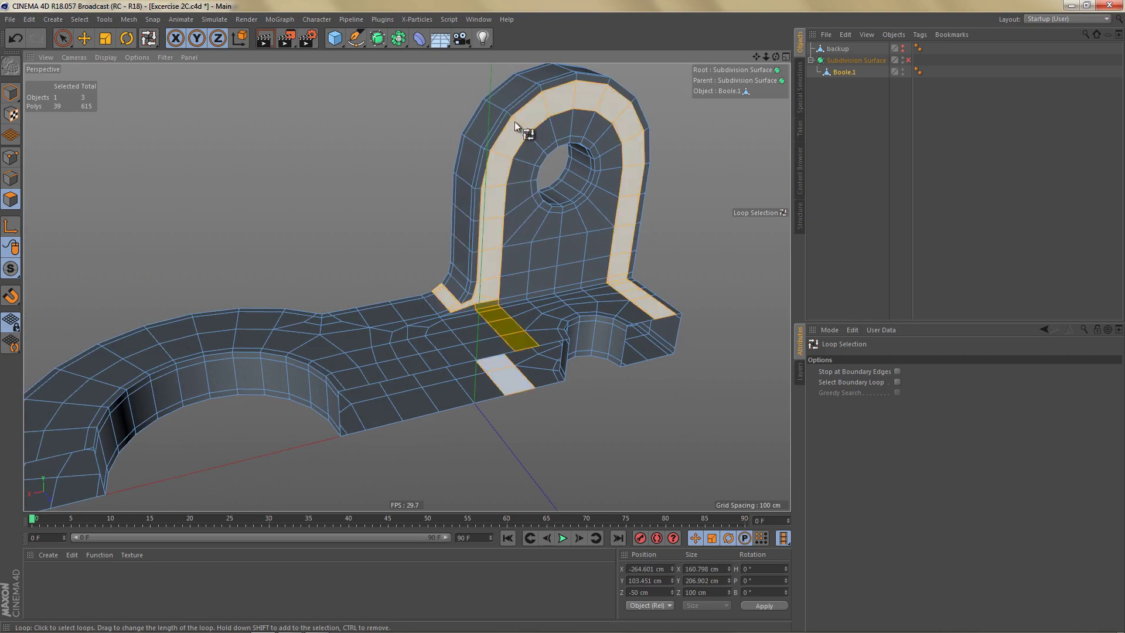
left_click(625, 220, "shift")
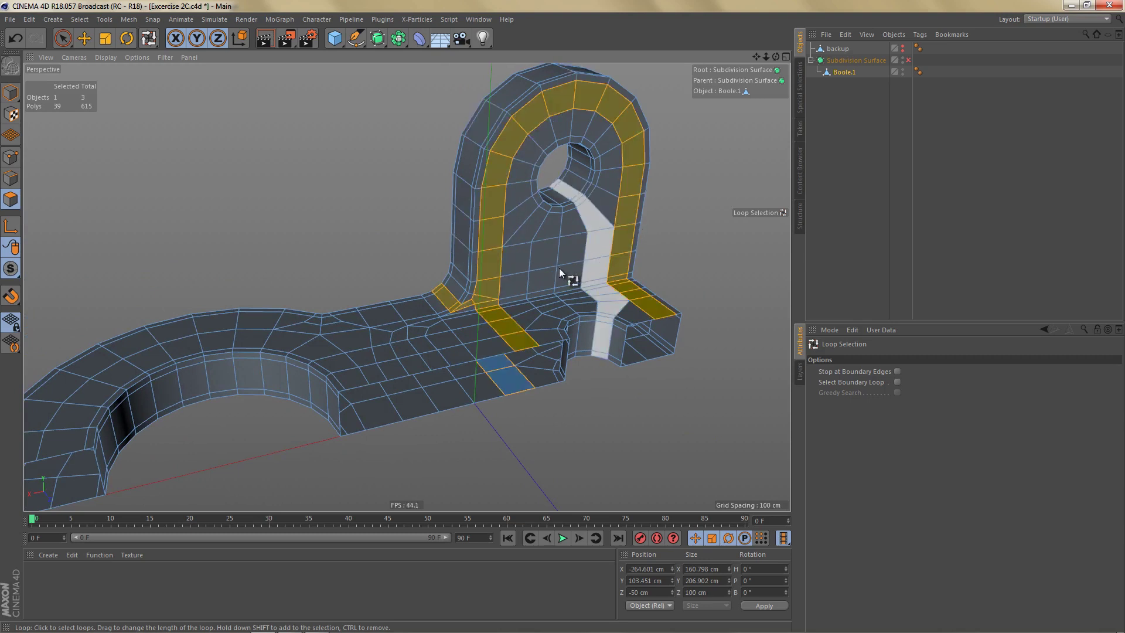
scroll(518, 293, "up", 3)
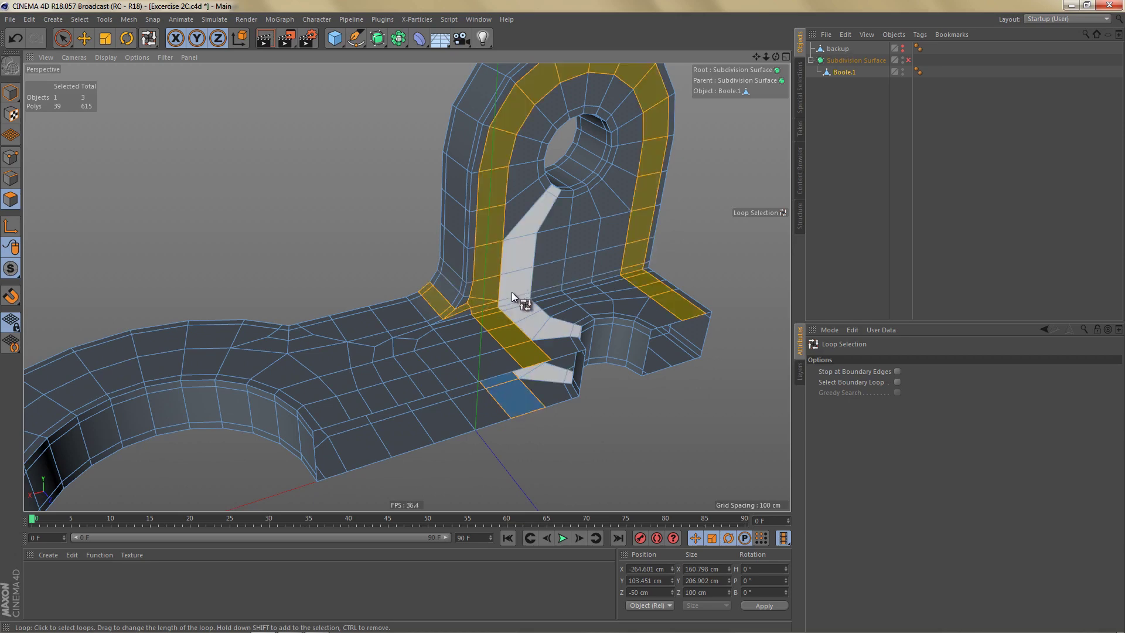
Select the upper, outer and lower edges of the low quad beside the fillet on the lug face and slide-clone them inward about 6.8 cm.
key("m")
key("e")
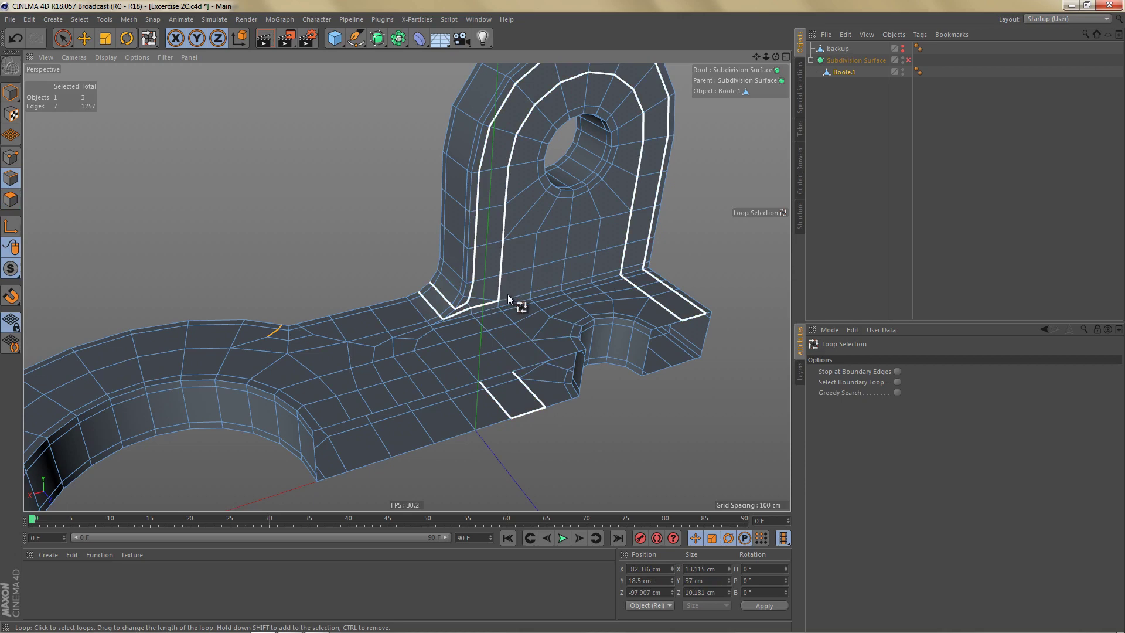
key("space")
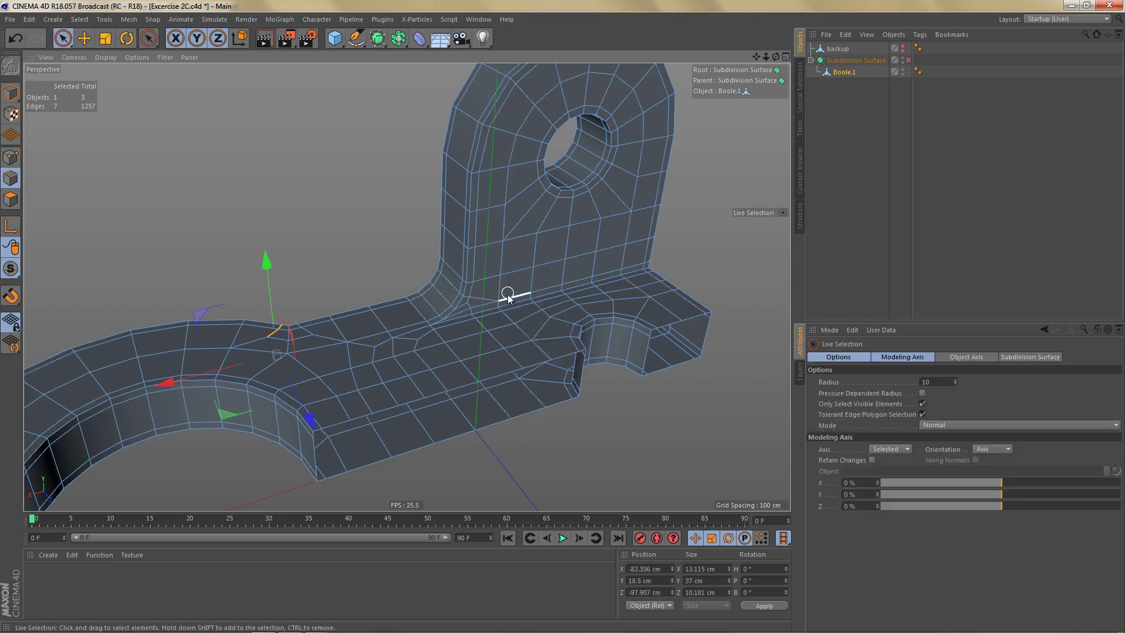
scroll(532, 306, "up", 6)
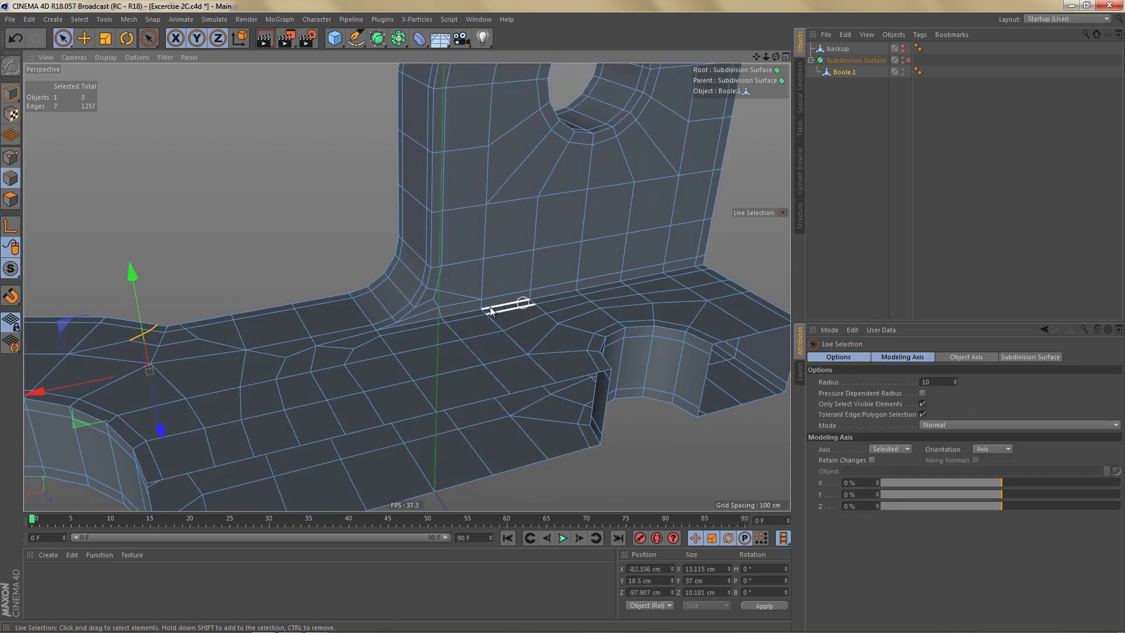
scroll(542, 299, "up", 1)
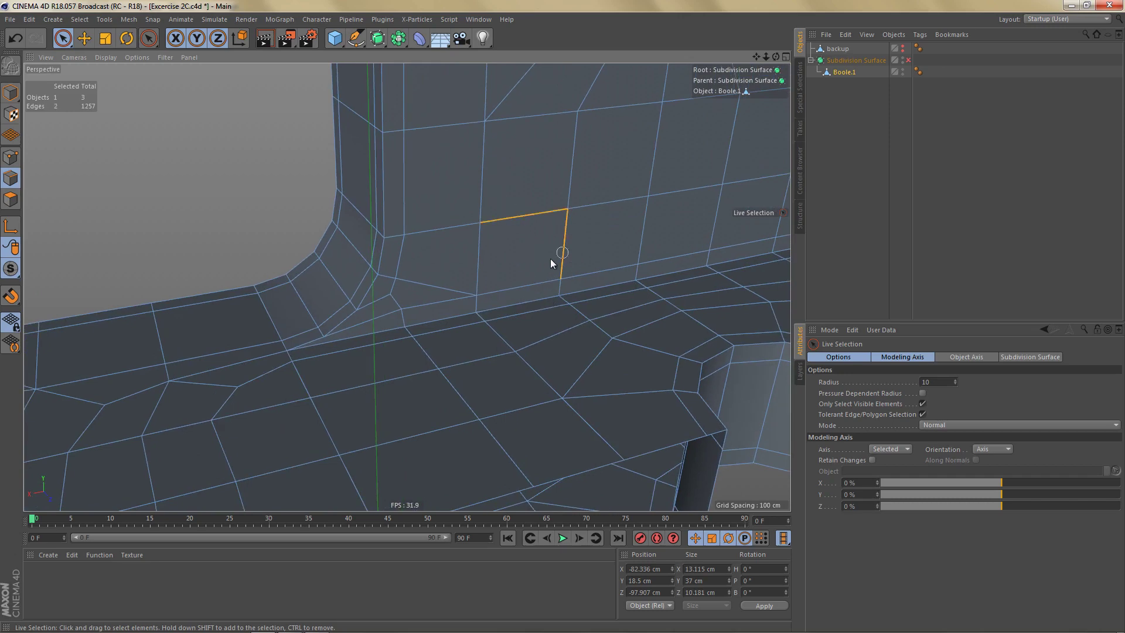
left_click(543, 280, "shift")
scroll(547, 280, "up", 3)
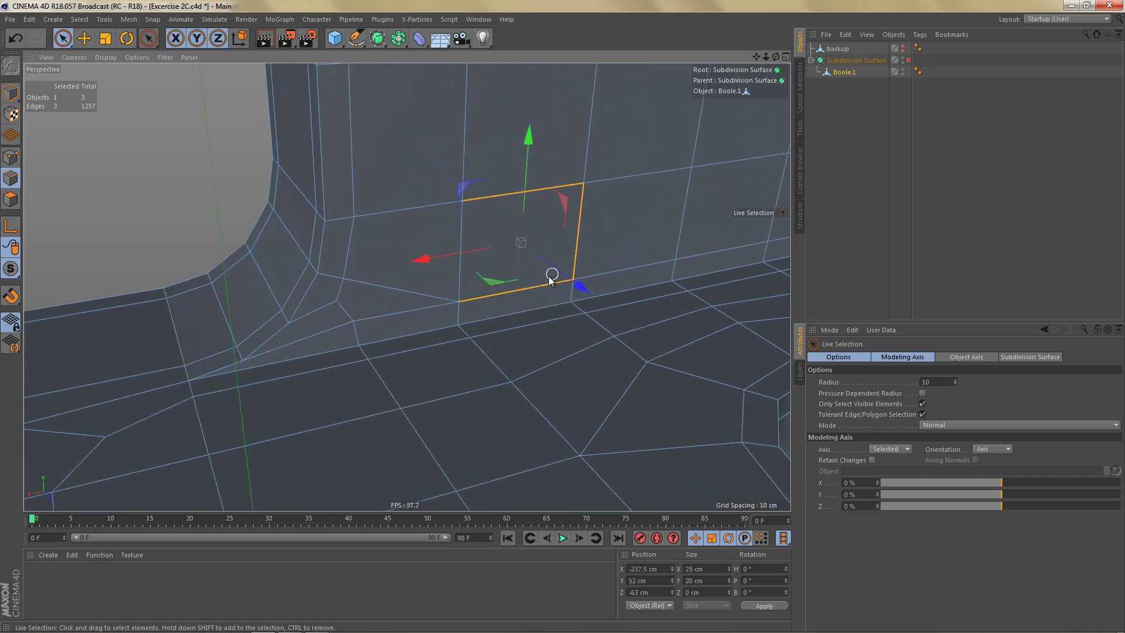
key("m")
key("o")
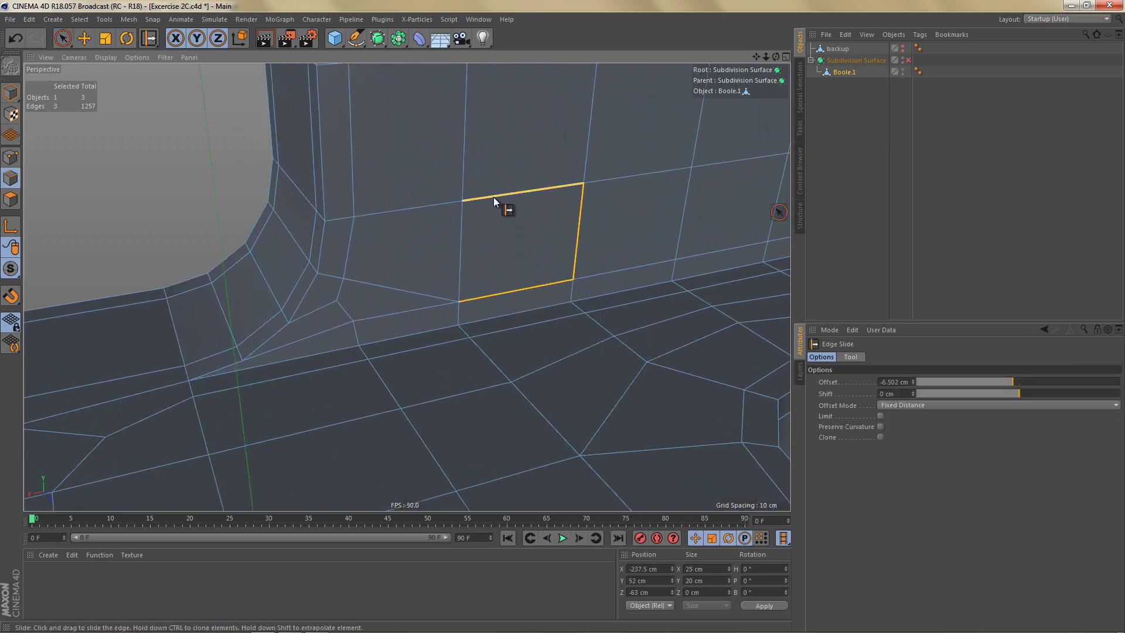
left_click_drag(493, 202, 507, 232, "ctrl")
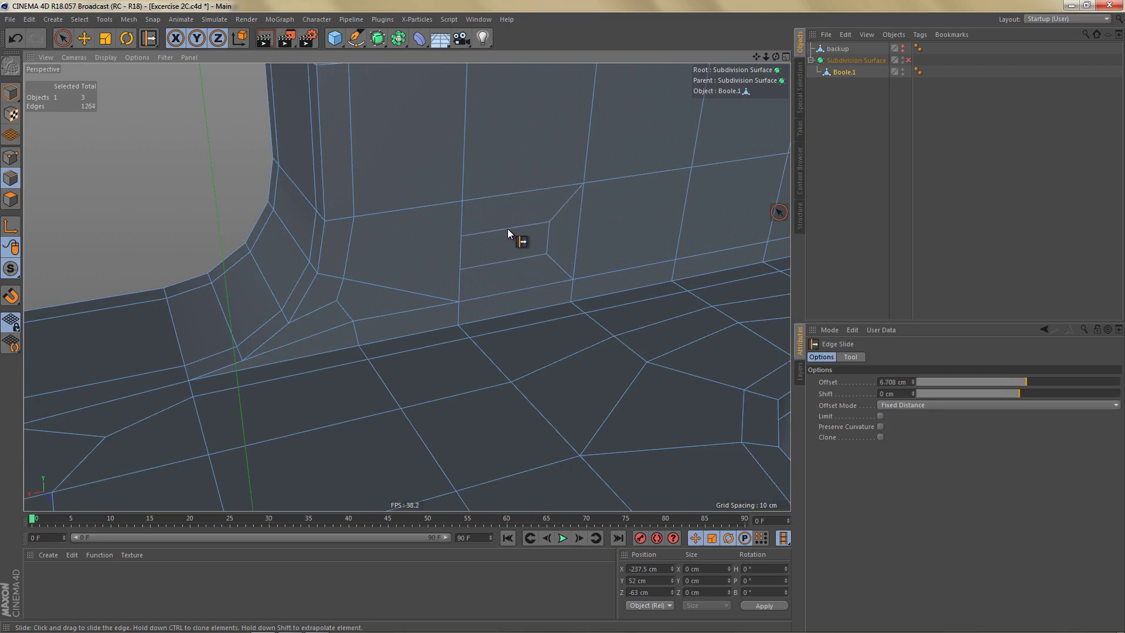
Cut from two fillet points to the open ends of the cloned edges and dissolve the old diagonal edge they cross.
key("k")
key("k")
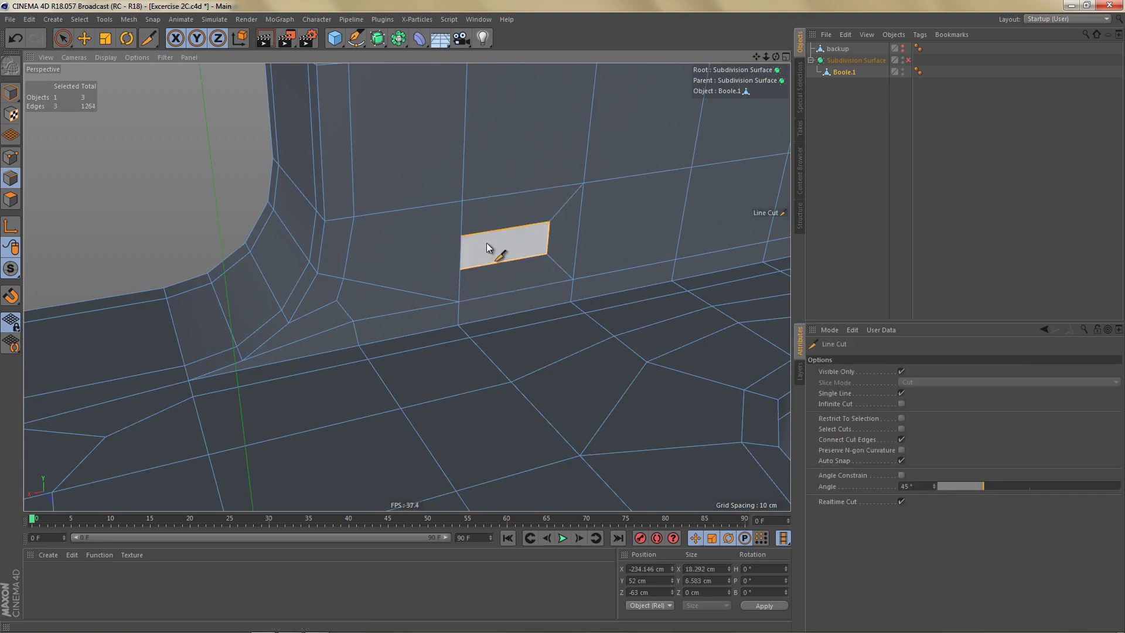
left_click(343, 278)
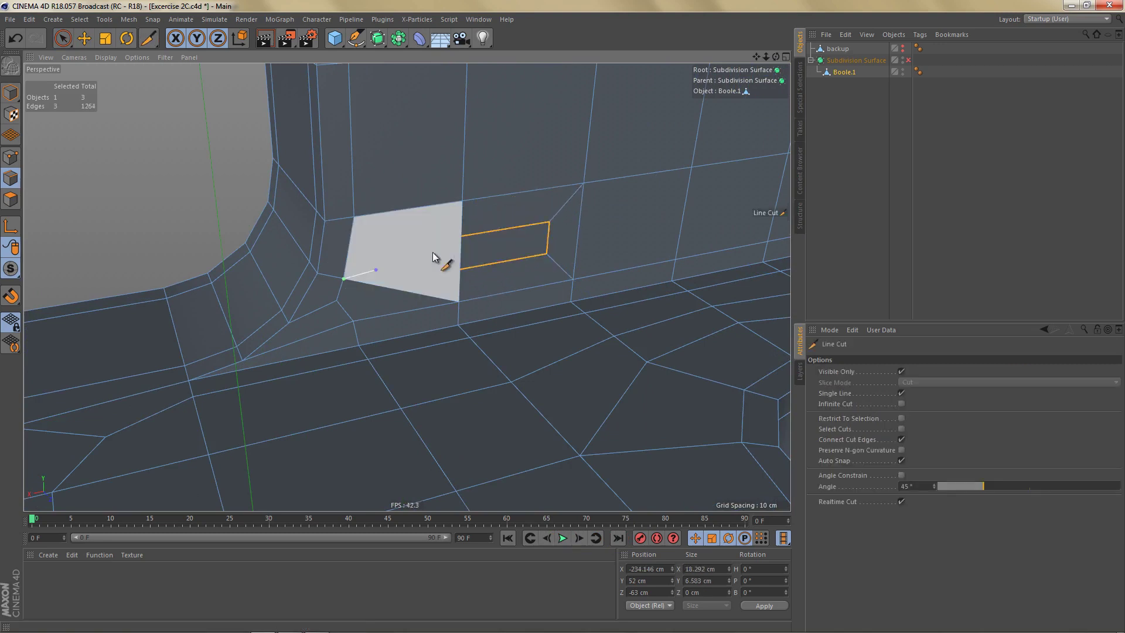
left_click(461, 238)
left_click(336, 301)
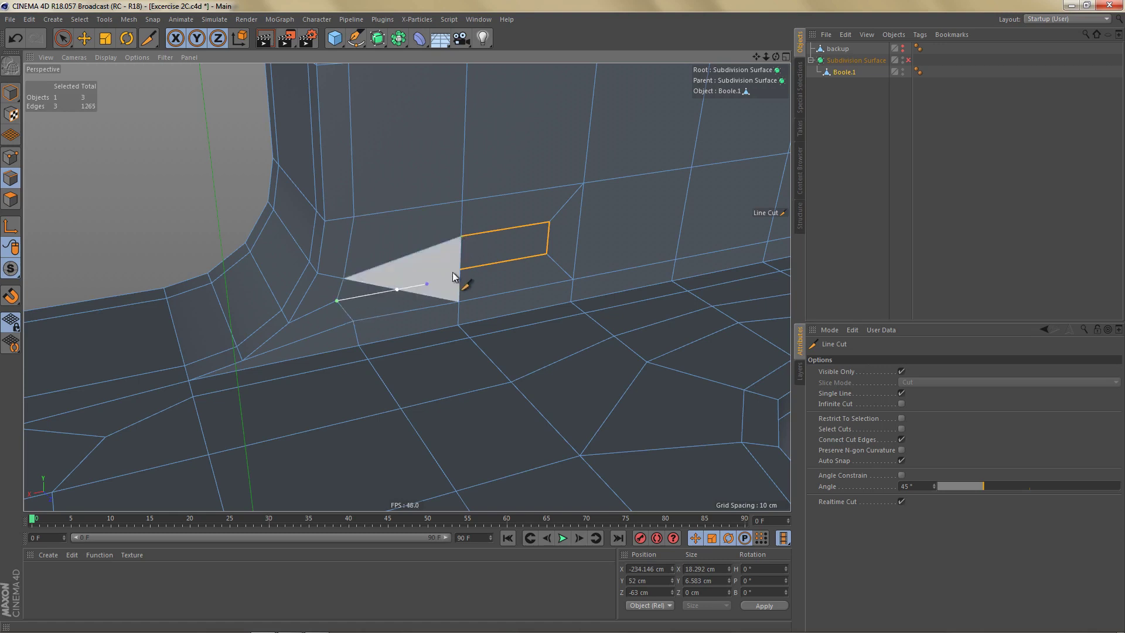
key("e")
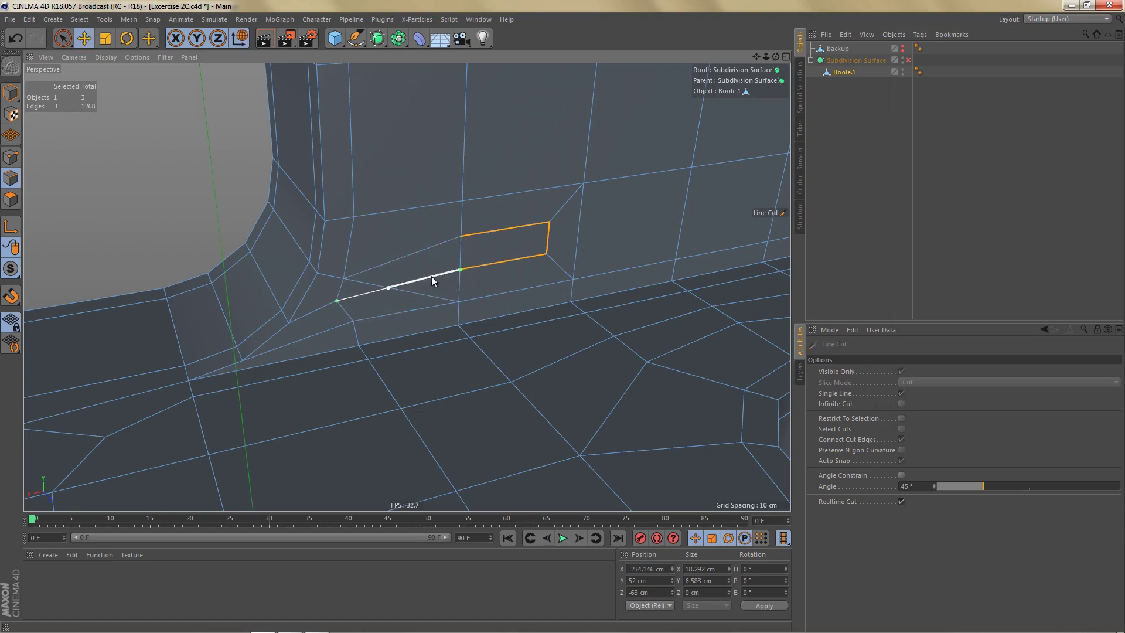
left_click(375, 286)
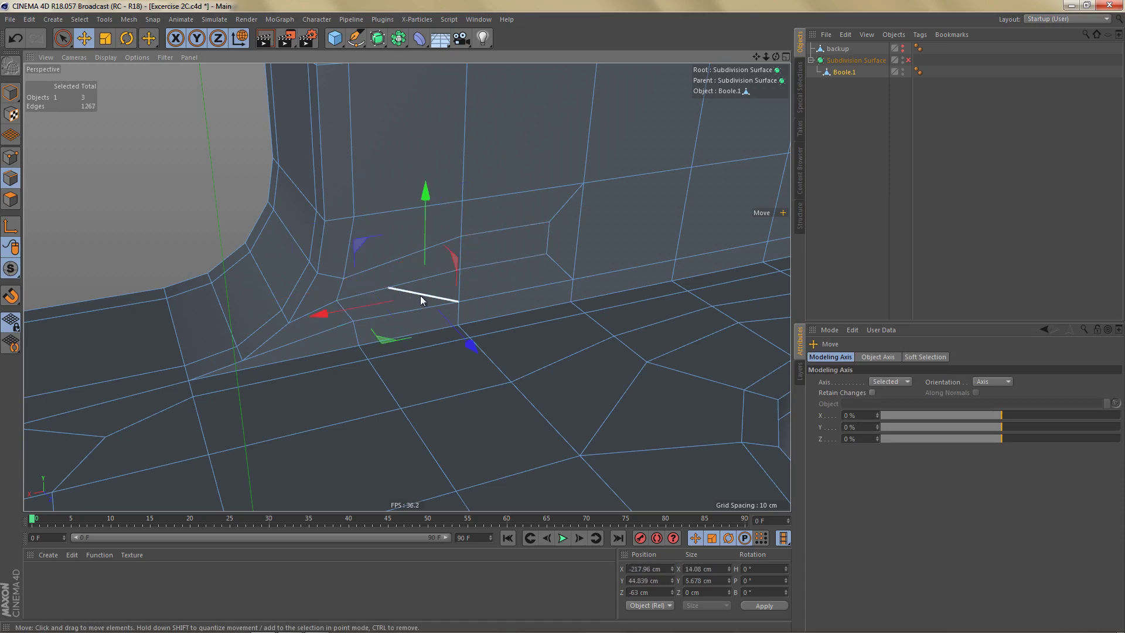
key("ctrl+z")
scroll(446, 287, "down", 4)
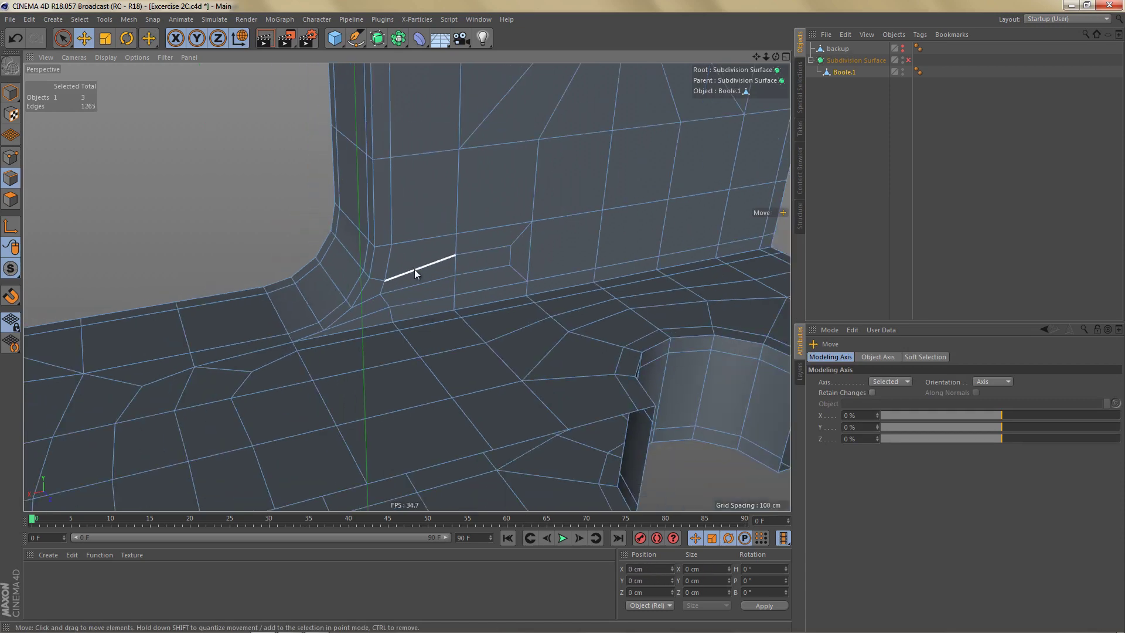
scroll(444, 329, "down", 2)
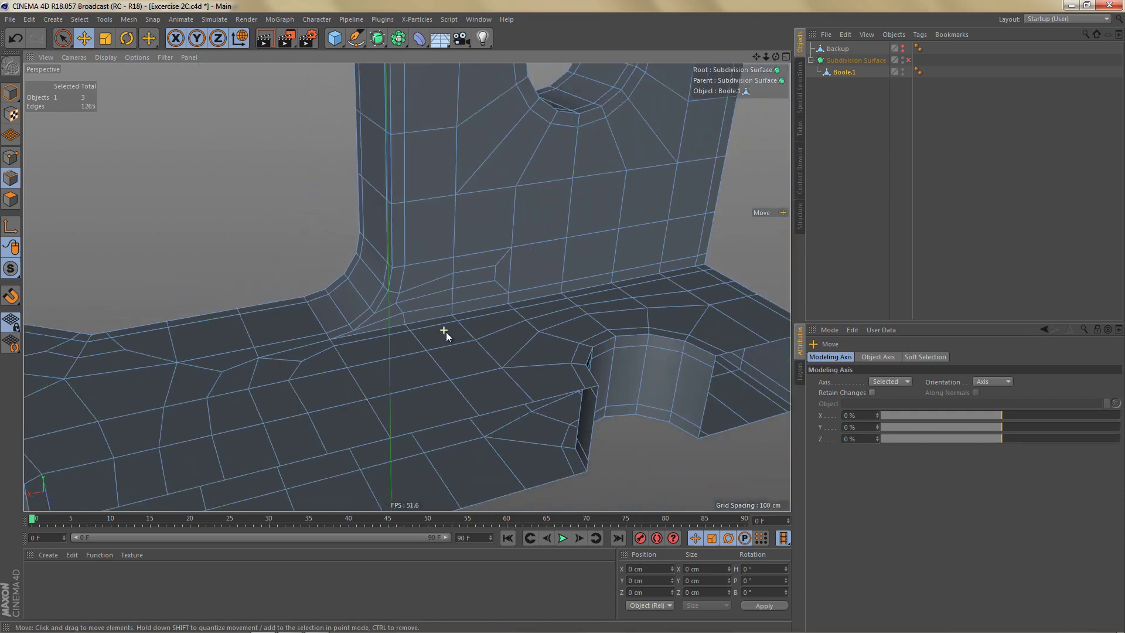
Examine how the polygon loops run around the lug, the new inset and the fillet using Loop Selection.
key("Return")
key("u")
key("l")
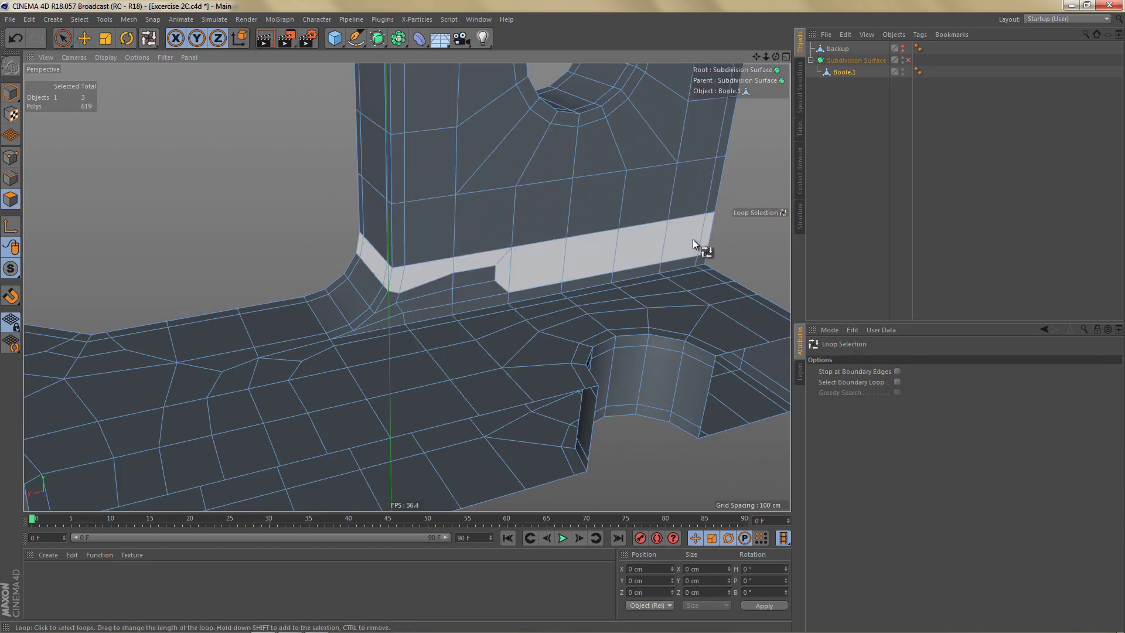
left_click(683, 265)
left_click_drag(568, 260, 492, 334, "alt")
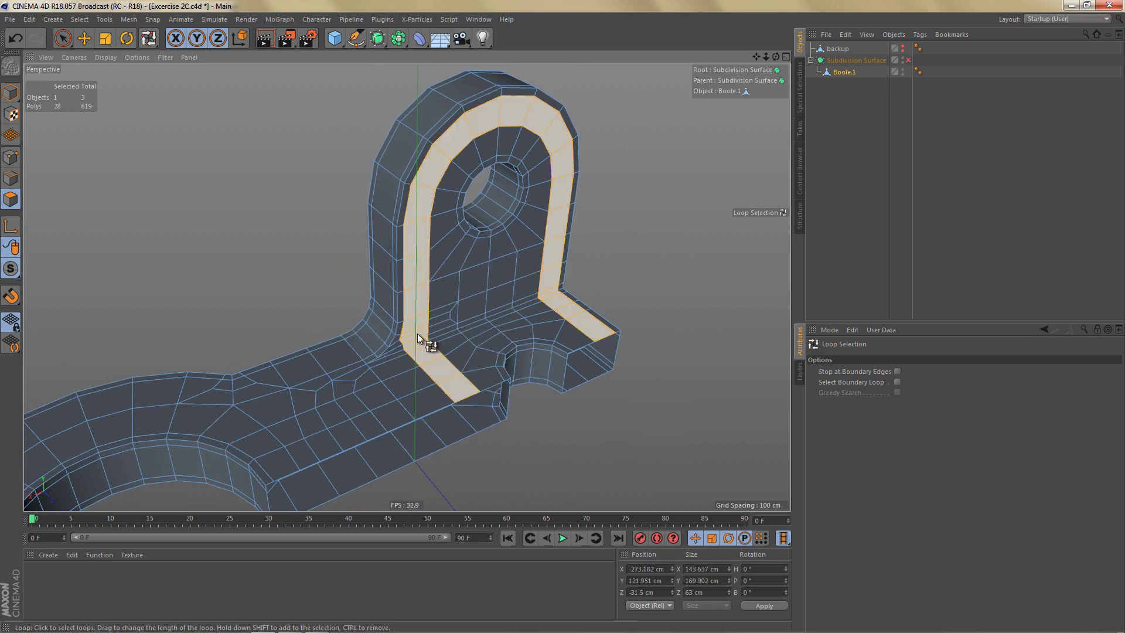
scroll(420, 332, "up", 5)
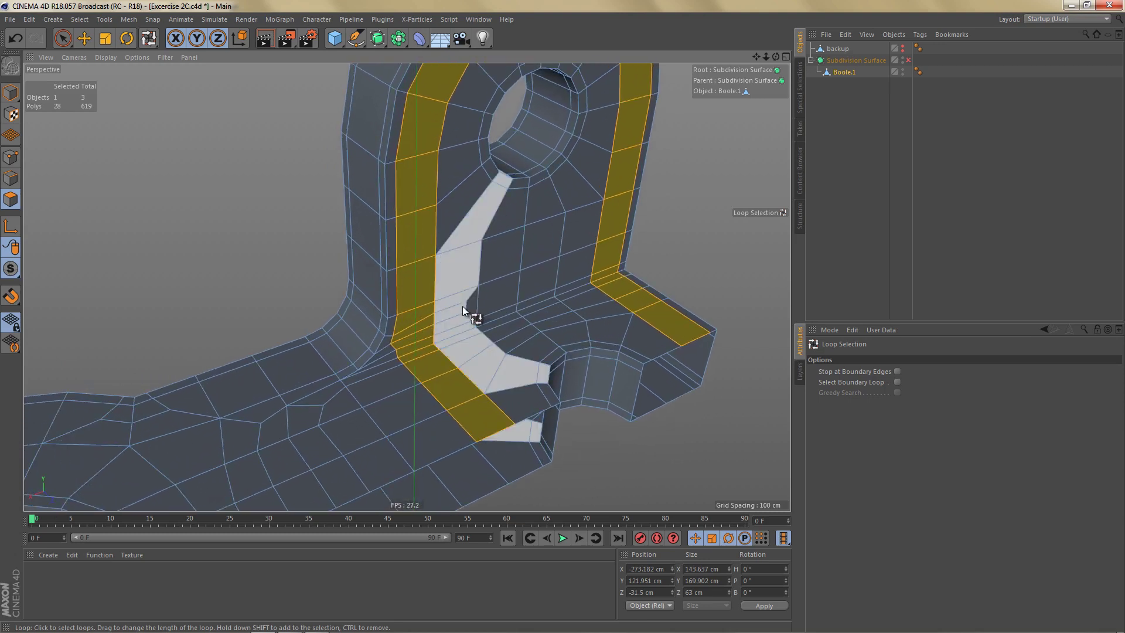
left_click(470, 295)
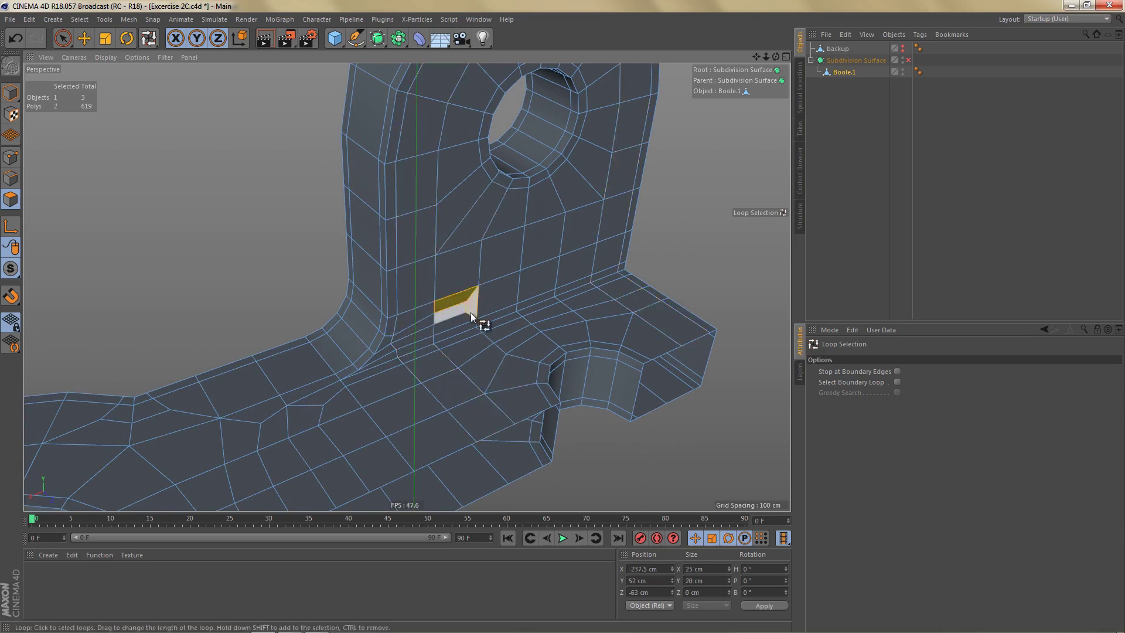
left_click(434, 307)
left_click_drag(518, 312, 476, 326, "alt")
left_click(388, 337)
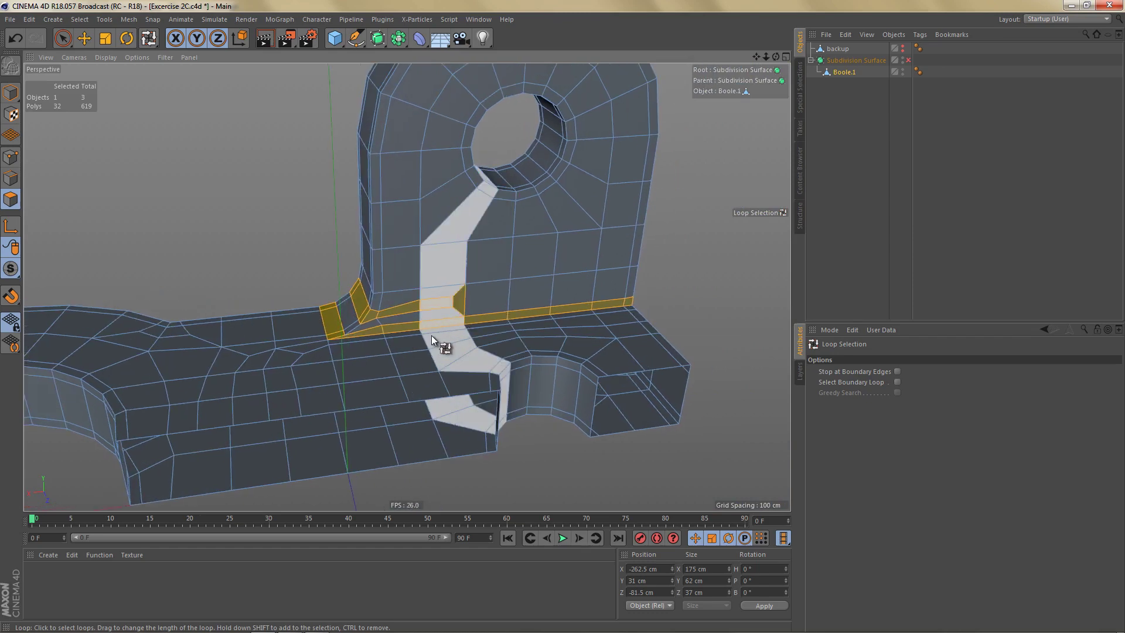
Dissolve the five edges forming the inset in the low quad on the lug face.
key("e")
left_click_drag(430, 294, 451, 301, "alt")
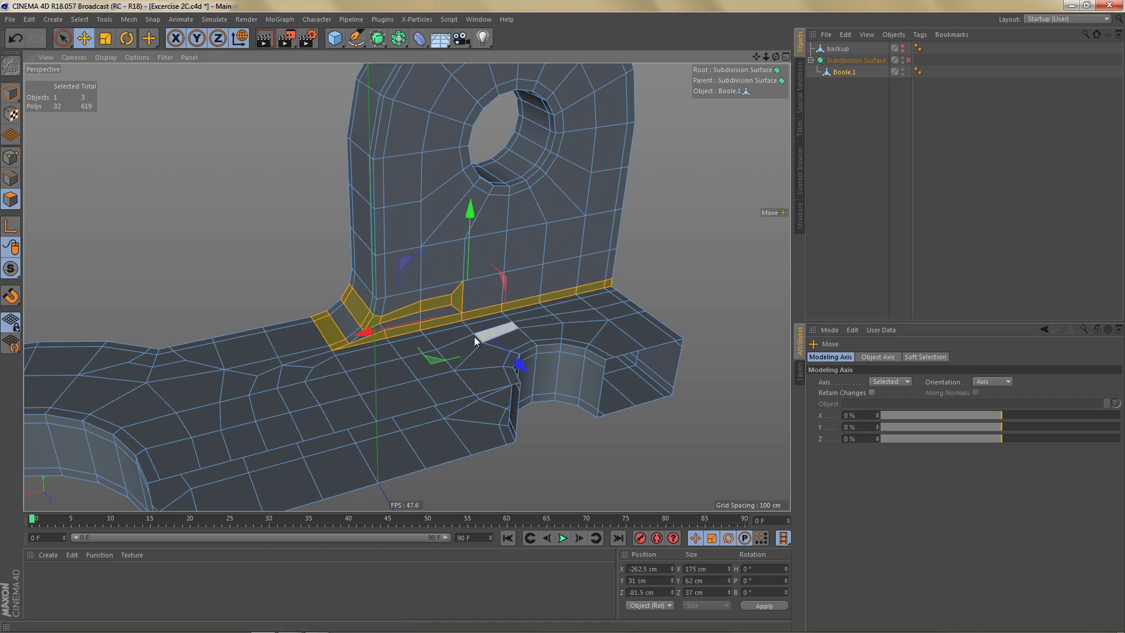
key("Return")
key("Return")
scroll(459, 332, "up", 3)
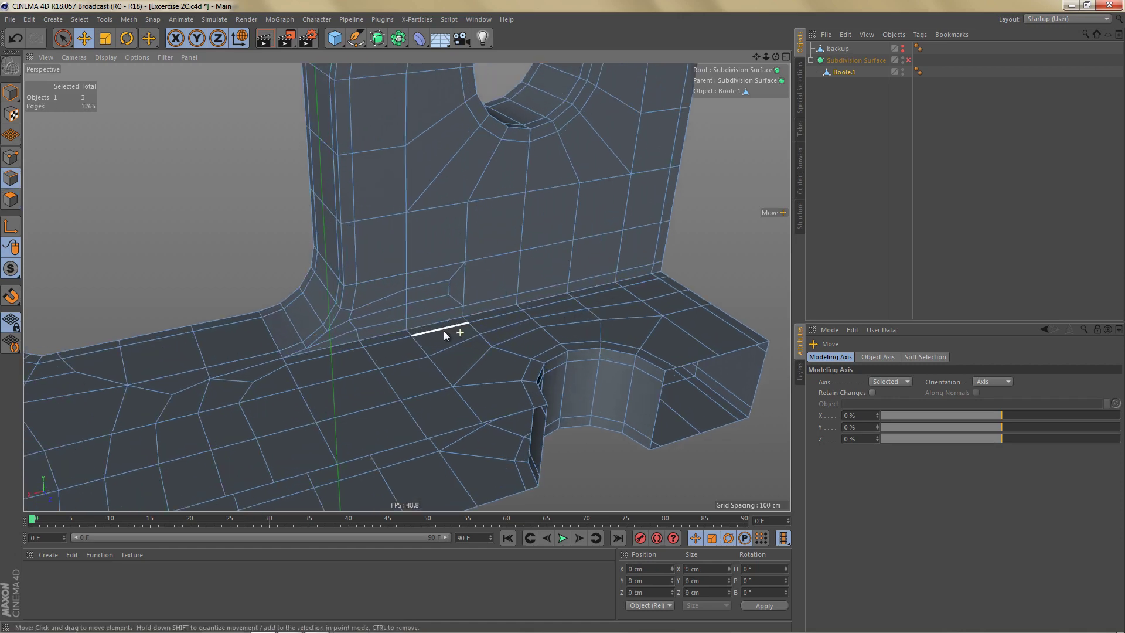
key("space")
scroll(437, 316, "up", 1)
left_click_drag(448, 288, 446, 296)
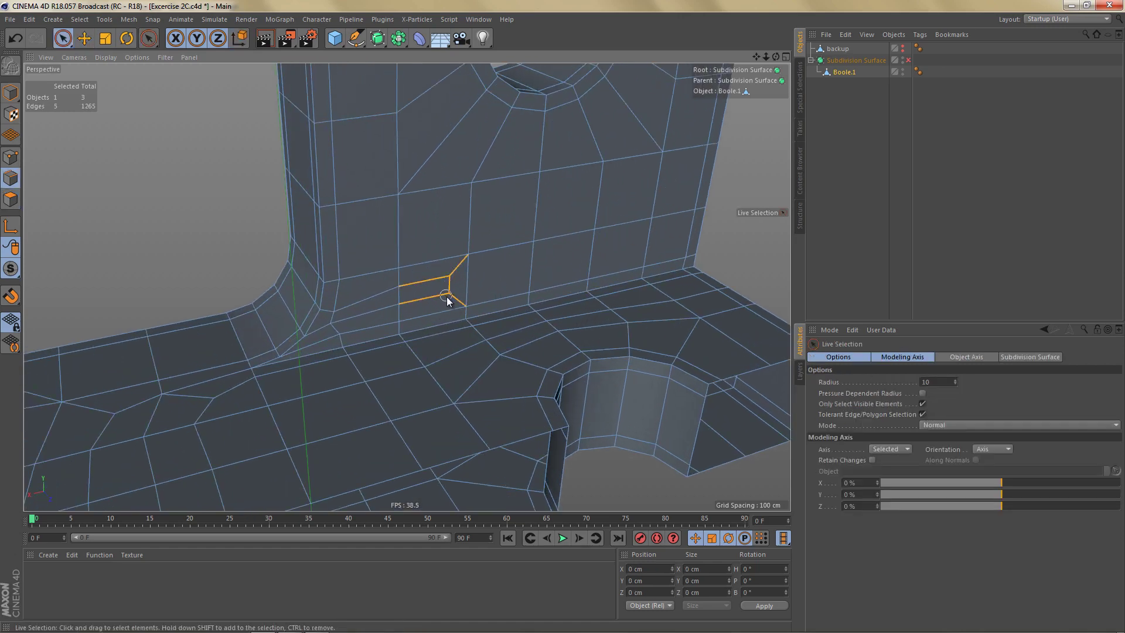
key("ctrl+BackSpace")
Spin the steep diagonal edge below the fillet on the opposite side face with Spin Edge.
mouse_move(384, 316)
left_mouse_down("alt")
mouse_move(525, 260)
mouse_move(423, 287)
mouse_move(613, 237)
mouse_move(482, 326)
mouse_move(506, 369)
mouse_move(537, 321)
mouse_move(498, 302)
left_mouse_up("alt")
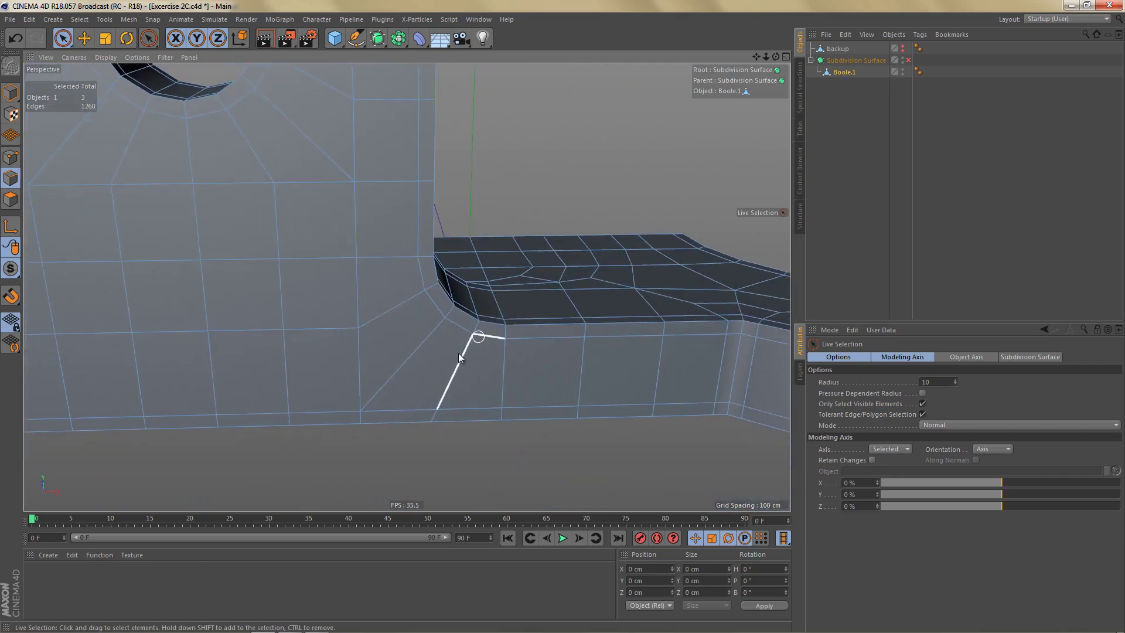
left_click_drag(434, 388, 522, 402, "alt")
left_click(484, 345)
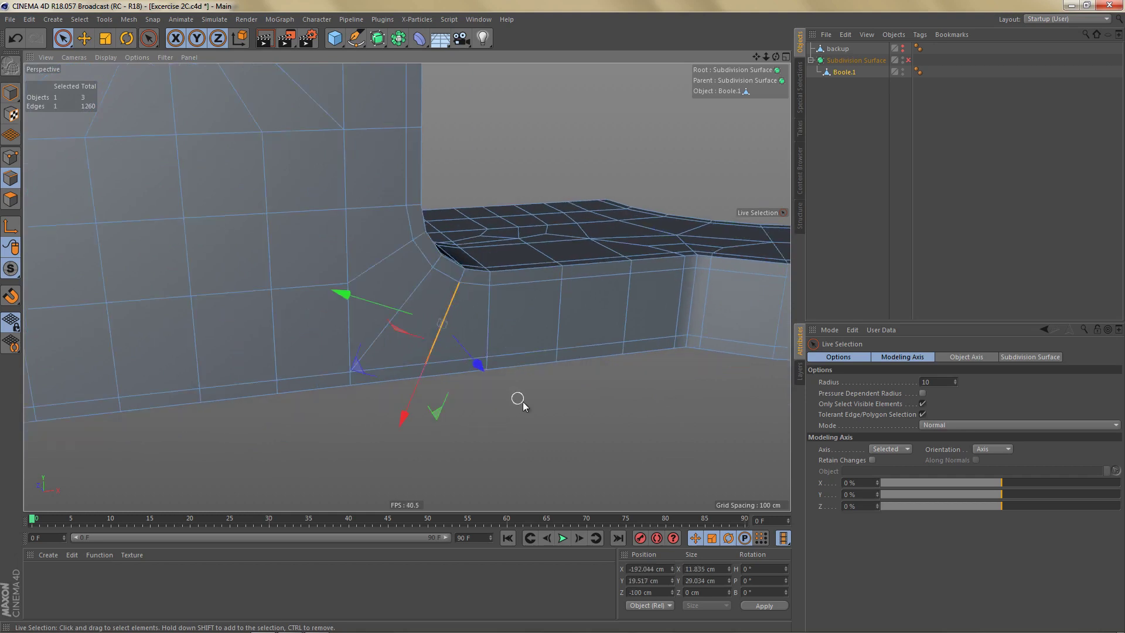
right_click(559, 379)
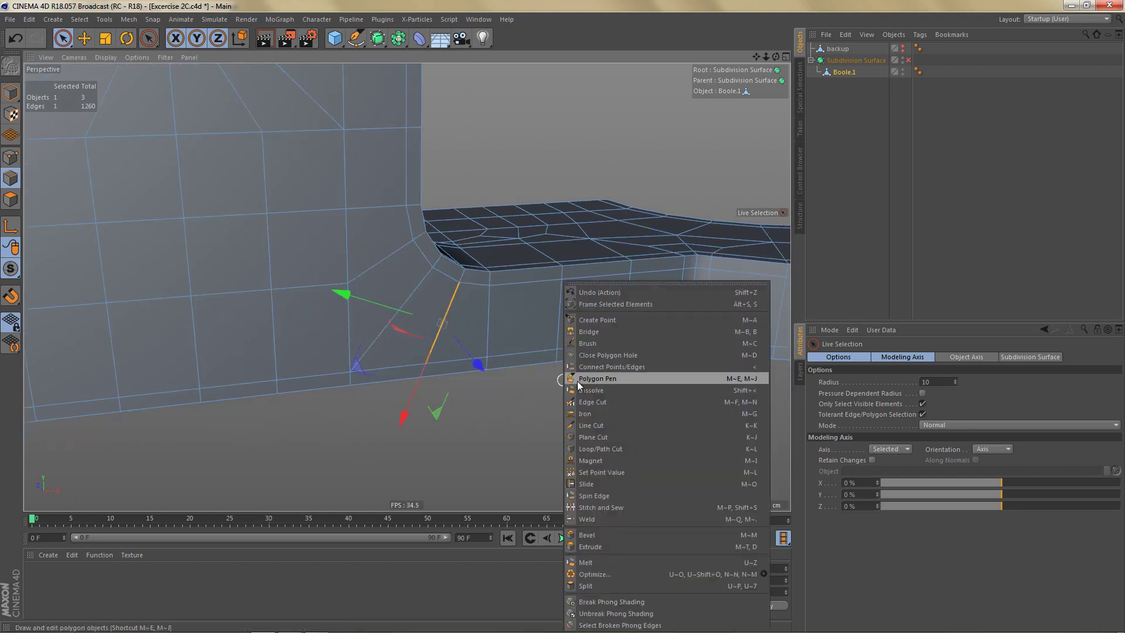
left_click(627, 496)
mouse_move(502, 402)
left_mouse_down("alt")
mouse_move(536, 389)
mouse_move(508, 384)
mouse_move(502, 396)
left_mouse_up("alt")
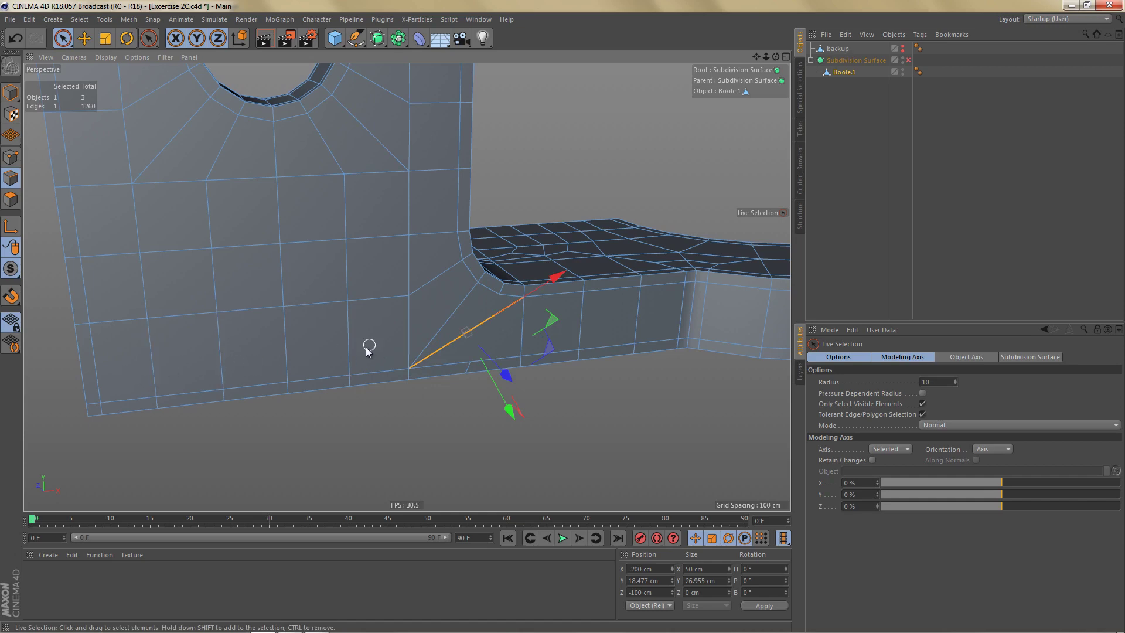
Connect the vertical edges of the lowest band across the side face and around the end of the base with a new edge row.
middle_click_drag(408, 337, 449, 341, "alt")
left_click_drag(449, 341, 496, 337, "alt")
mouse_move(157, 329)
left_mouse_down()
mouse_move(276, 371)
mouse_move(430, 364)
left_mouse_up()
left_click_drag(500, 345, 513, 345)
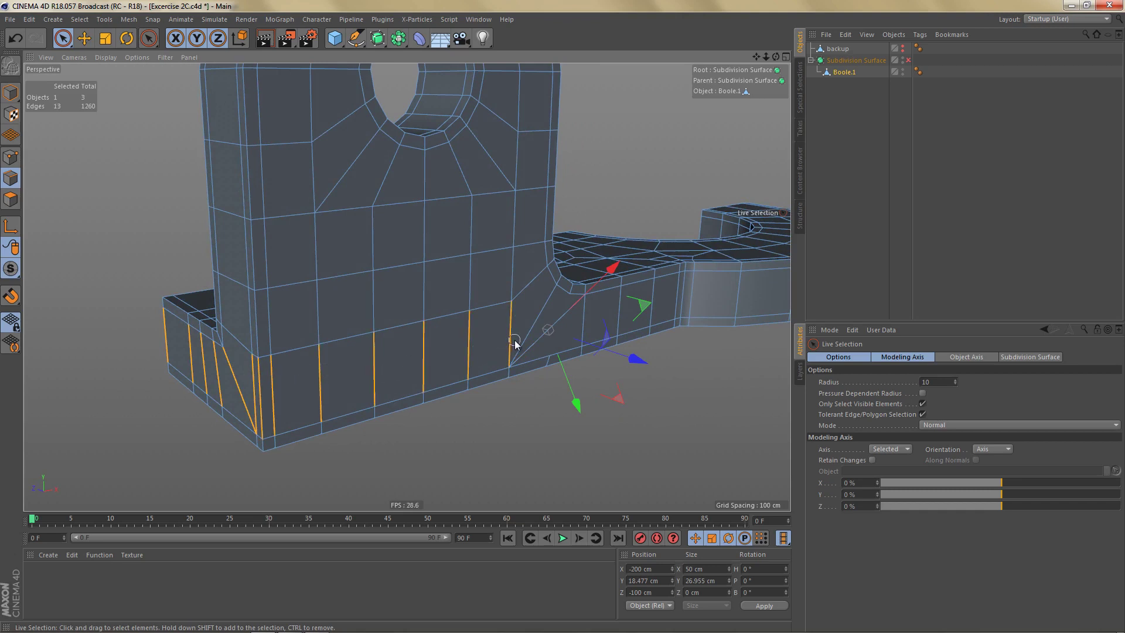
key("m")
key("m")
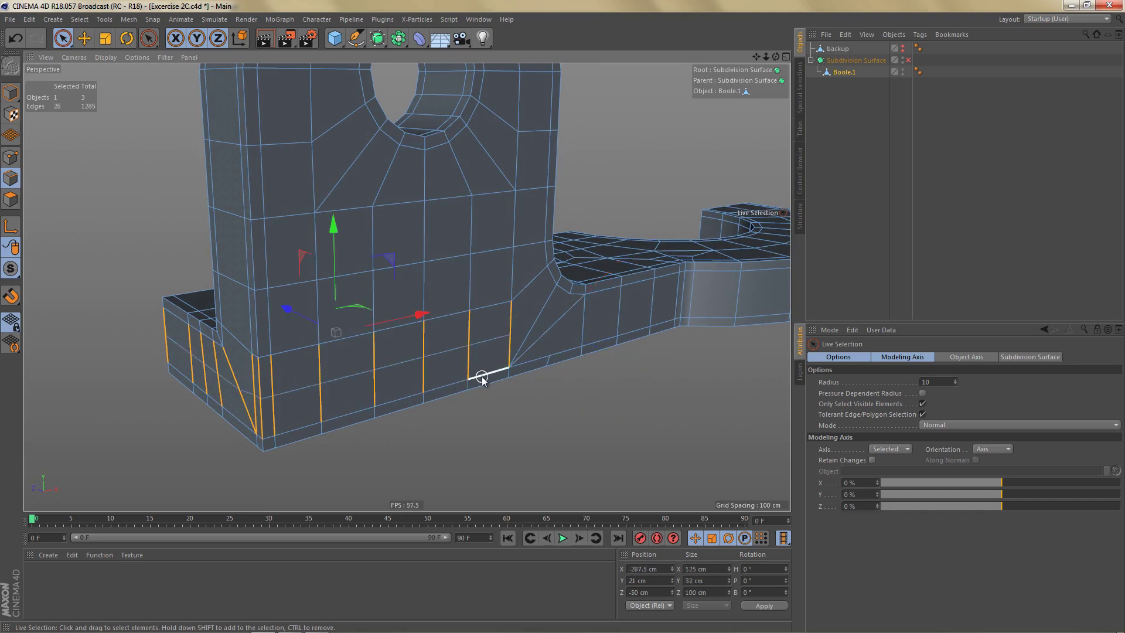
Dissolve the steeper of the two diagonal edges beneath the fillet.
left_click(535, 325)
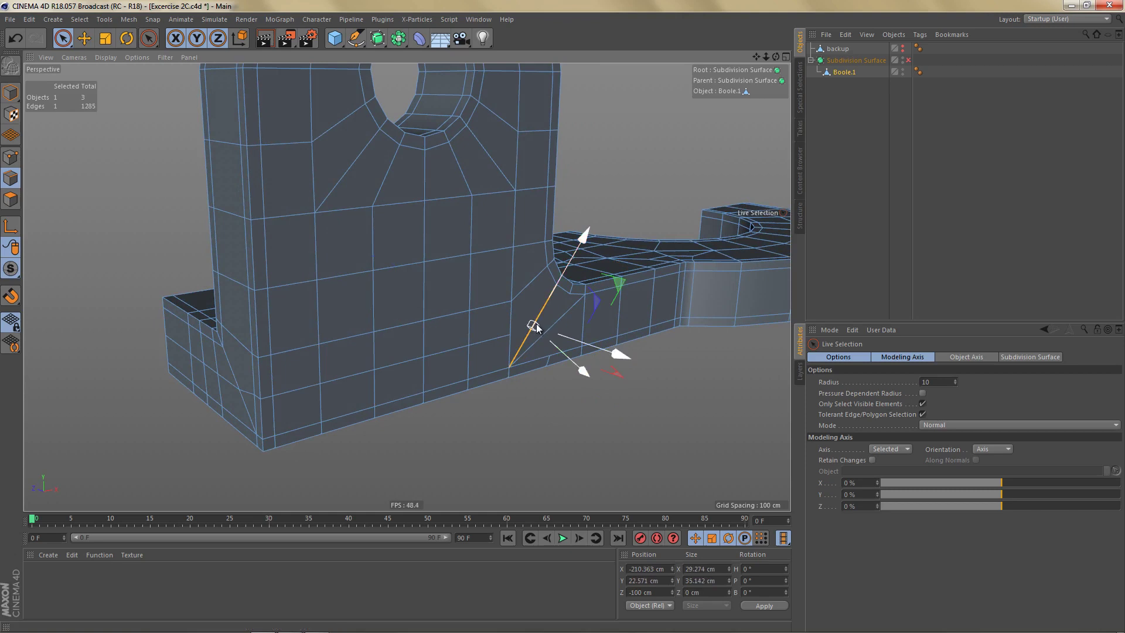
key("m")
key("n")
scroll(537, 349, "up", 2)
Connect the end point of the new edge row to the fillet's outer point and dissolve the remaining diagonal edge below it.
key("Return")
key("Return")
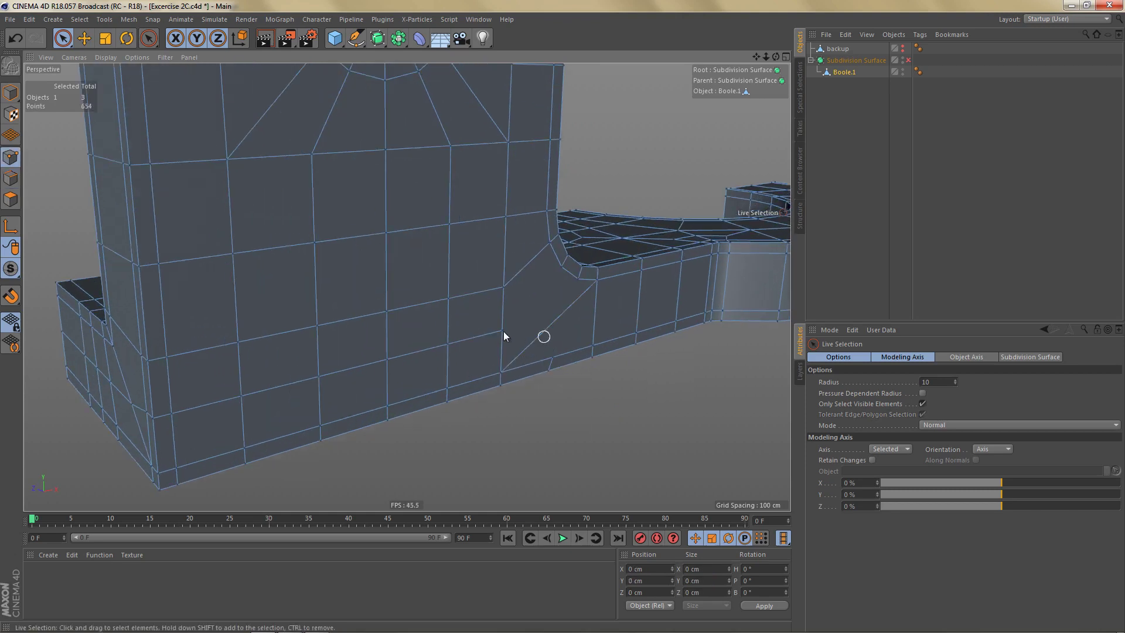
left_click(502, 332)
key("m")
key("m")
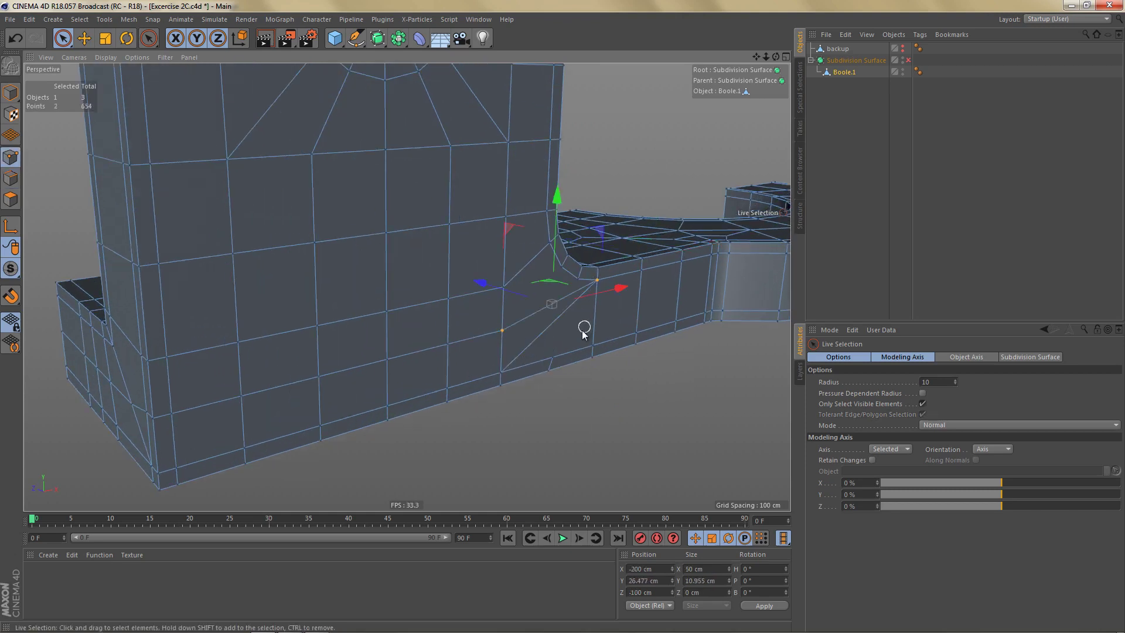
key("Return")
left_click(543, 332)
key("Delete")
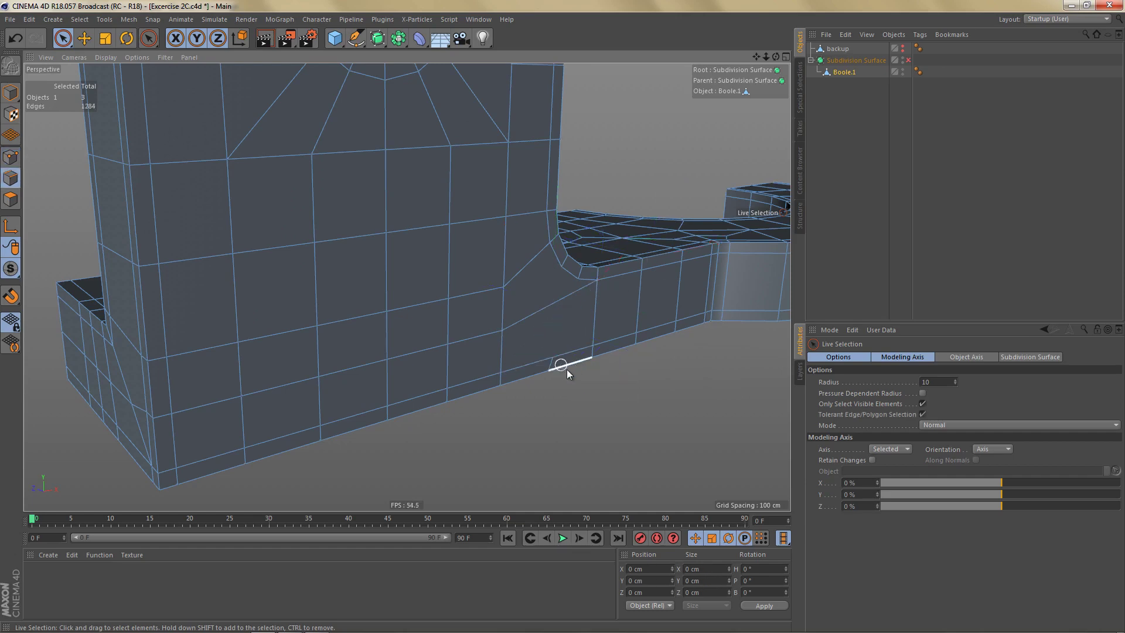
Dissolve the surplus edge loop crossing the underside below the fillet and switch to polygon mode.
left_click_drag(567, 369, 546, 278, "alt")
key("e")
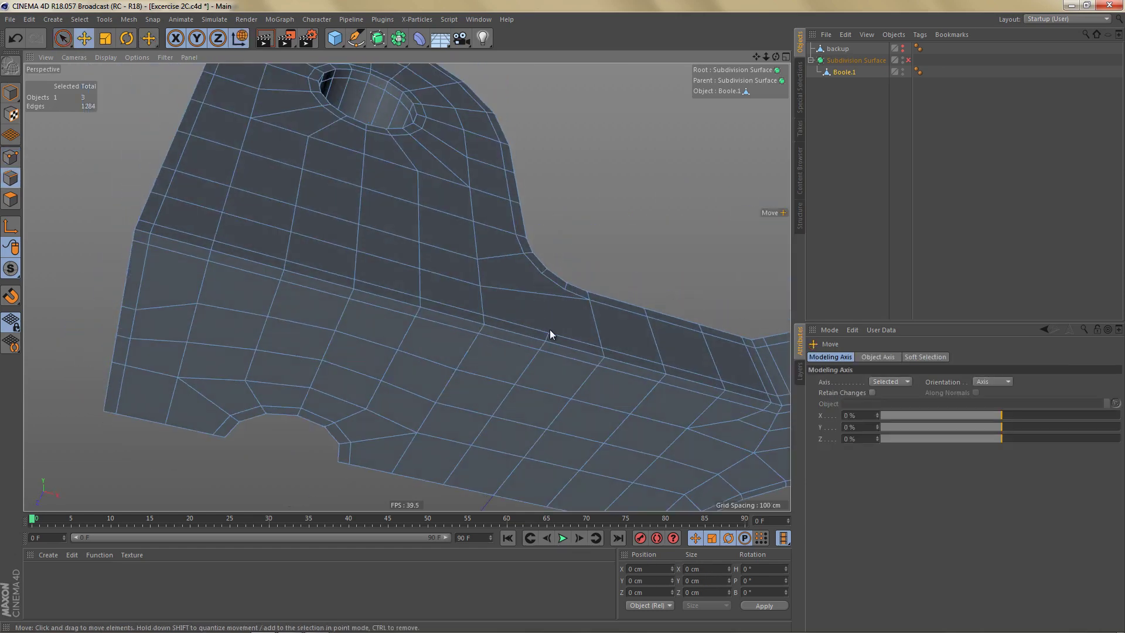
double_click(522, 370)
key("ctrl+Delete")
left_click_drag(527, 370, 533, 369, "alt")
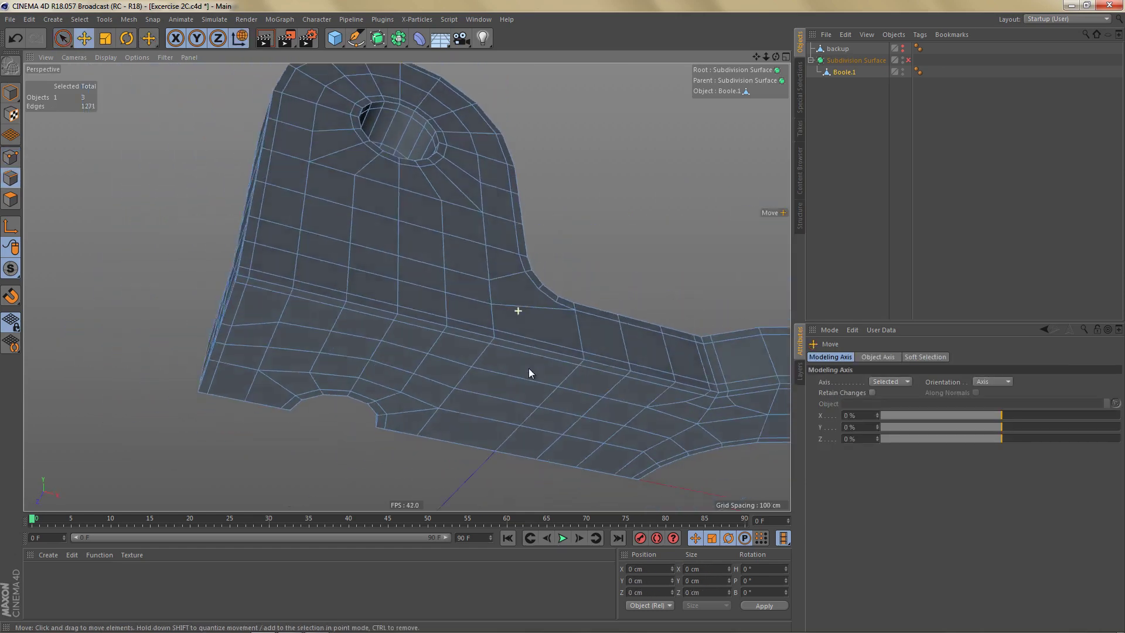
key("Return")
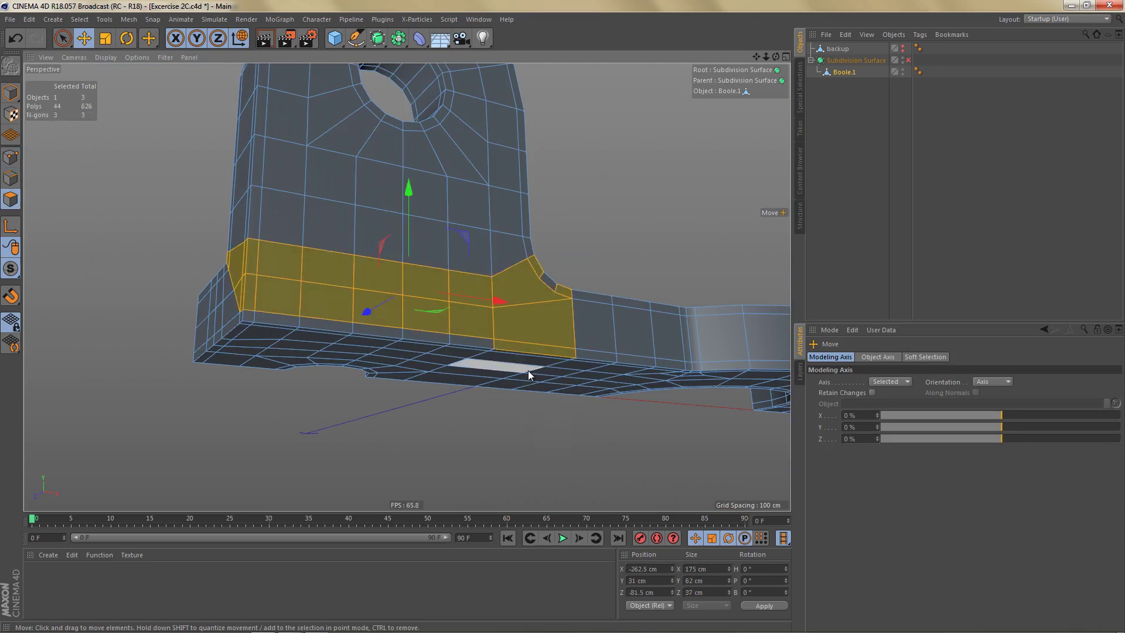
Examine the polygon loops along the base's lower band and around the lug's outline, clear the selection and inspect the lug's lower corners.
key("u")
key("l")
left_click(610, 329)
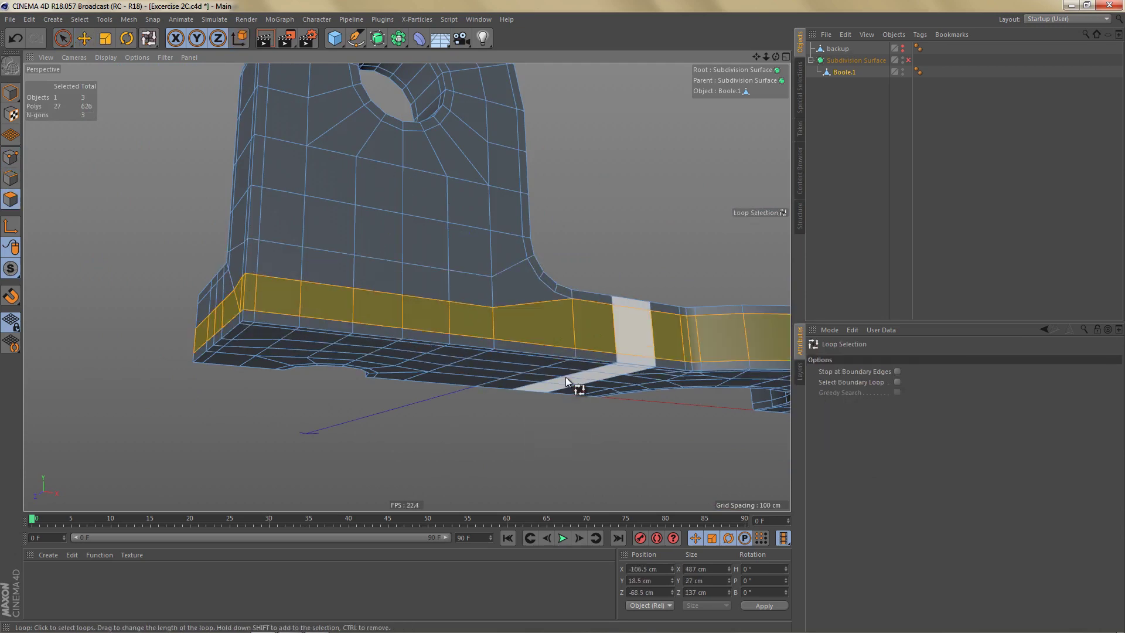
left_click_drag(566, 381, 542, 381, "alt")
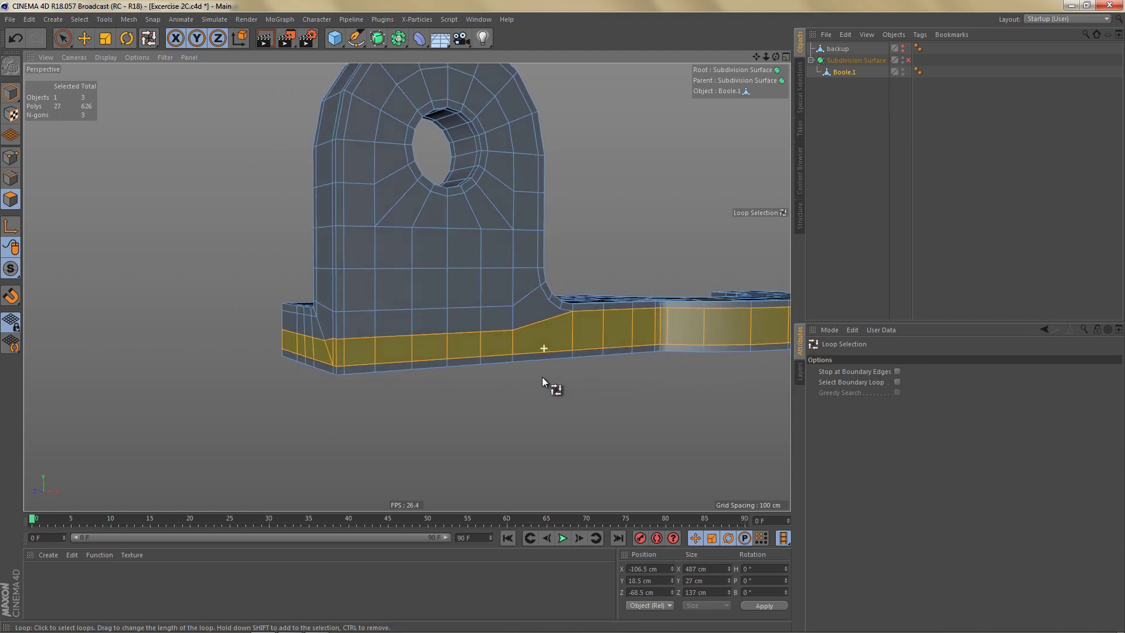
left_click(532, 354)
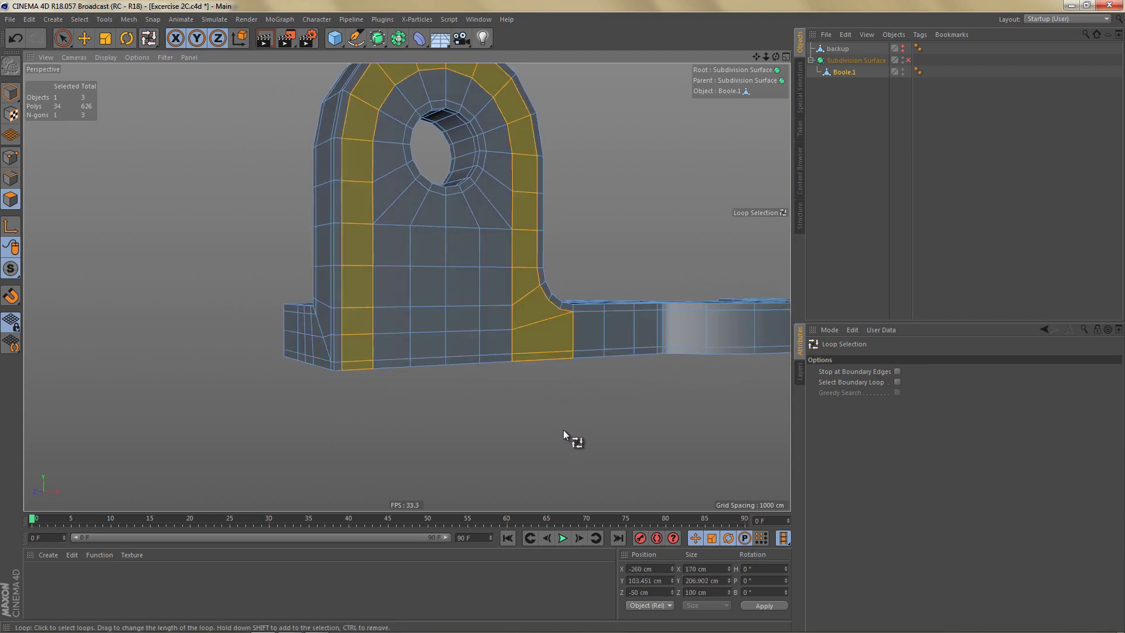
scroll(571, 324, "up", 4)
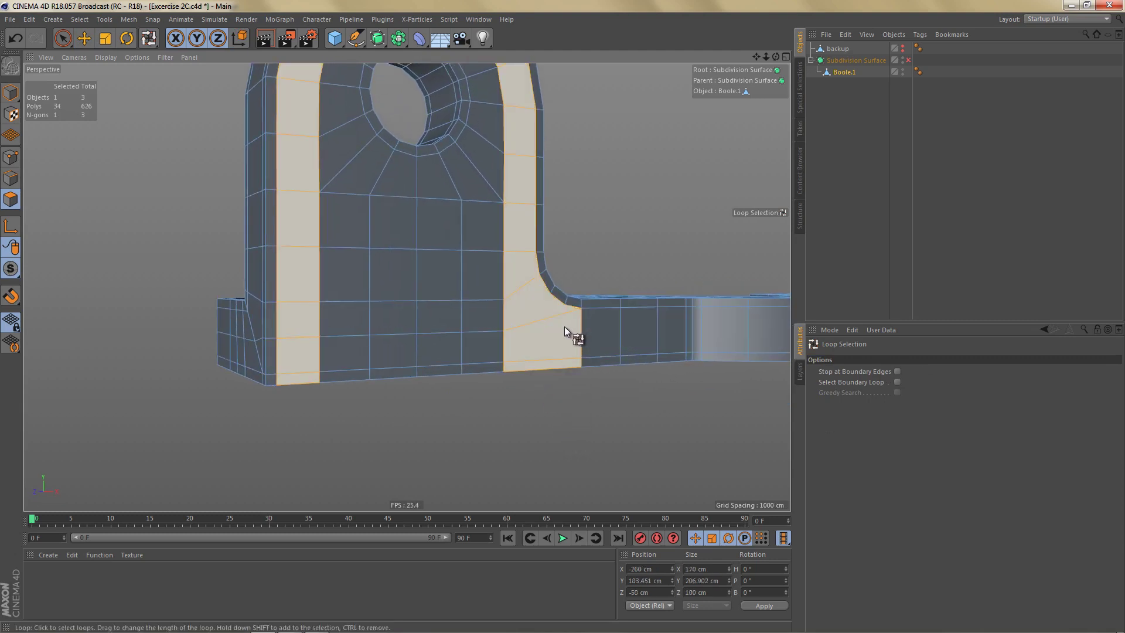
key("ctrl+shift+a")
key("space")
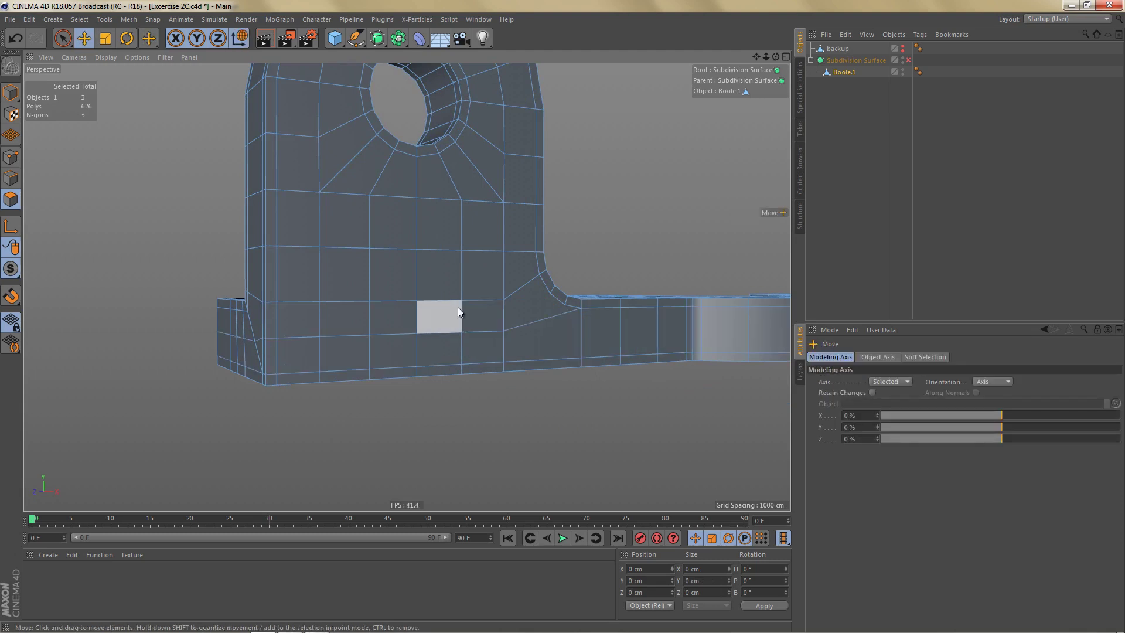
left_click_drag(460, 302, 472, 329, "alt")
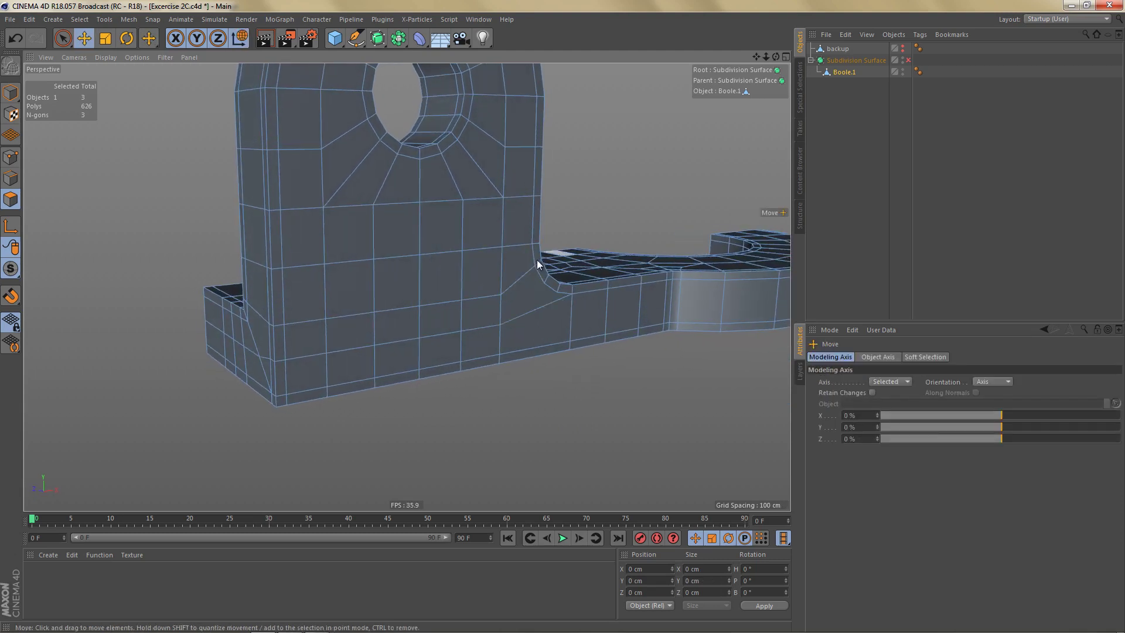
left_click_drag(310, 301, 403, 311, "alt")
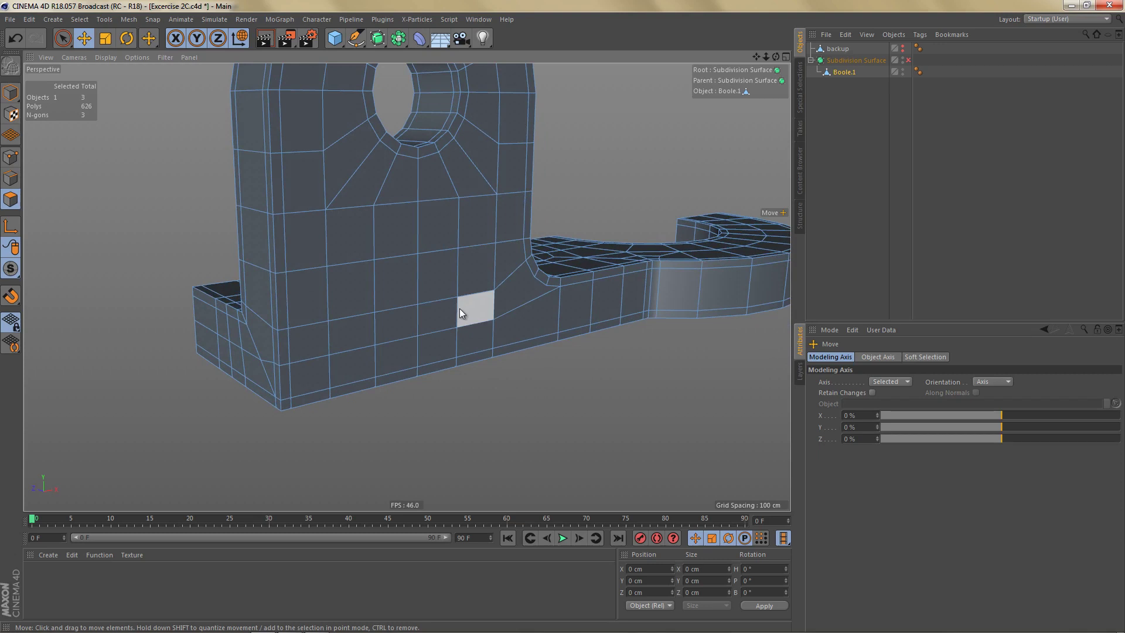
Connect the side-face point beside the fillet to the fillet's lower inner point and dissolve the steep diagonal edge above it.
right_click_drag(548, 298, 559, 301, "alt")
key("Return")
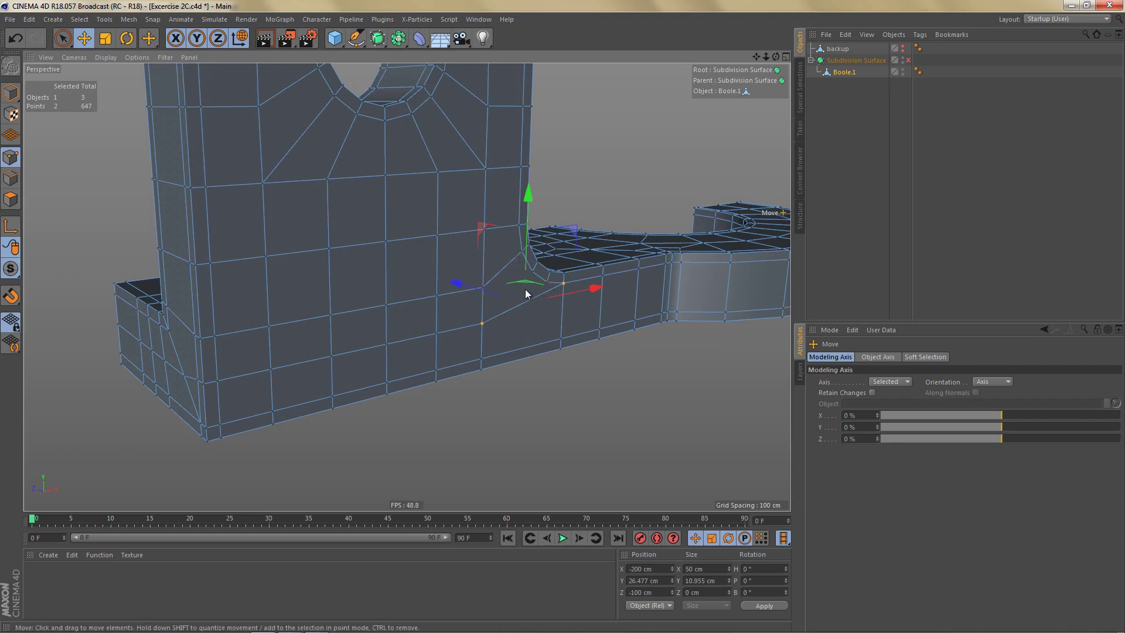
key("space")
scroll(502, 303, "up", 2)
left_click(488, 273)
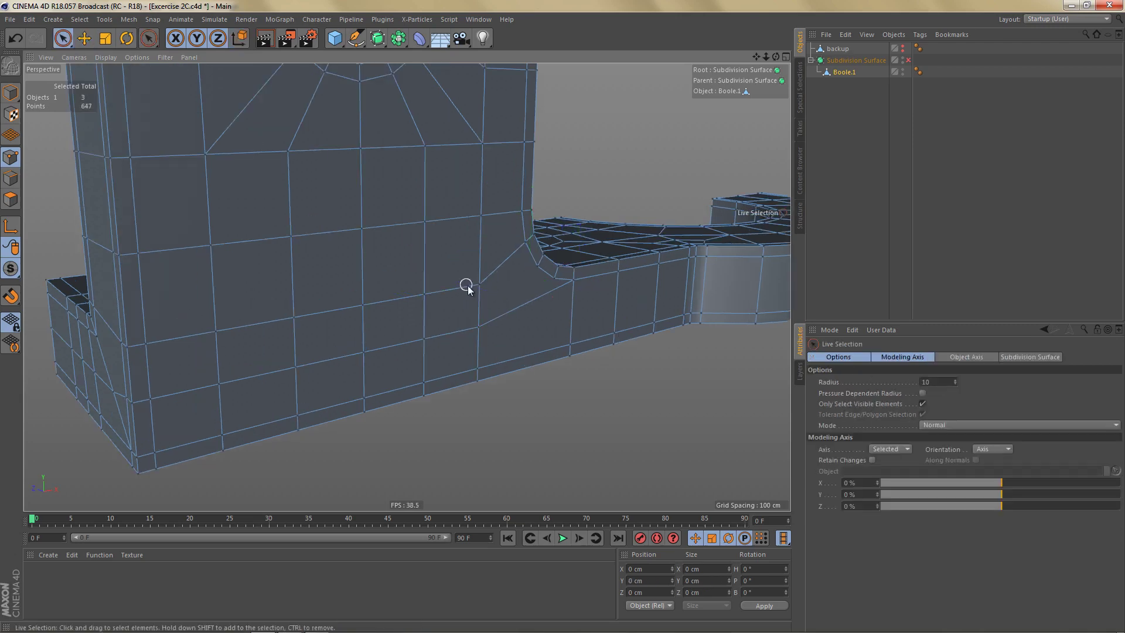
left_click(479, 286)
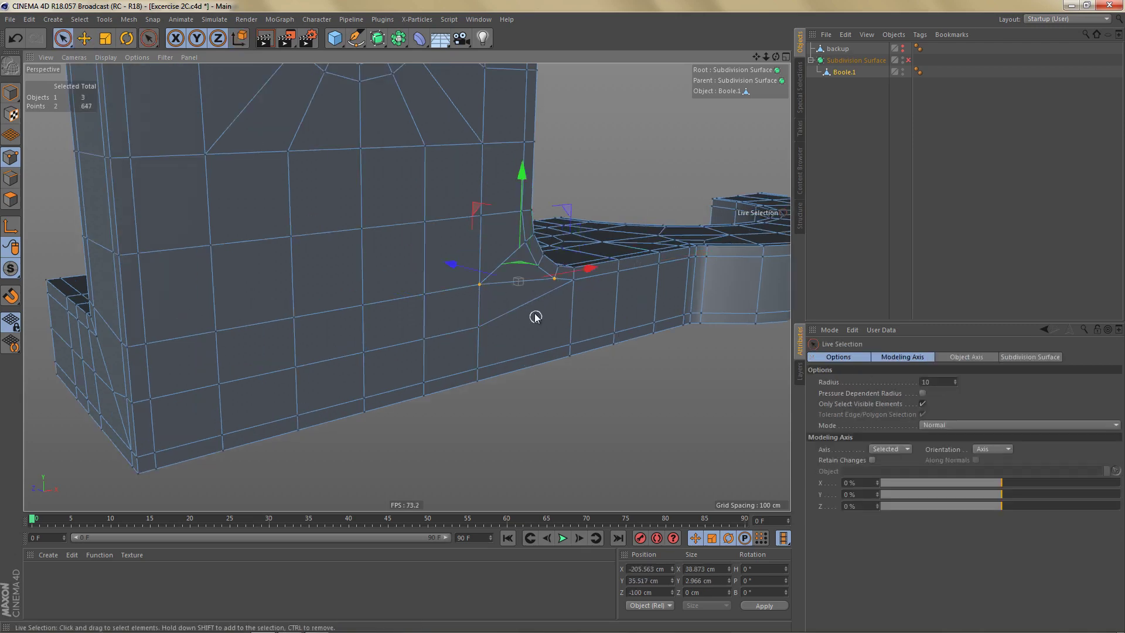
key("Return")
left_click(506, 261)
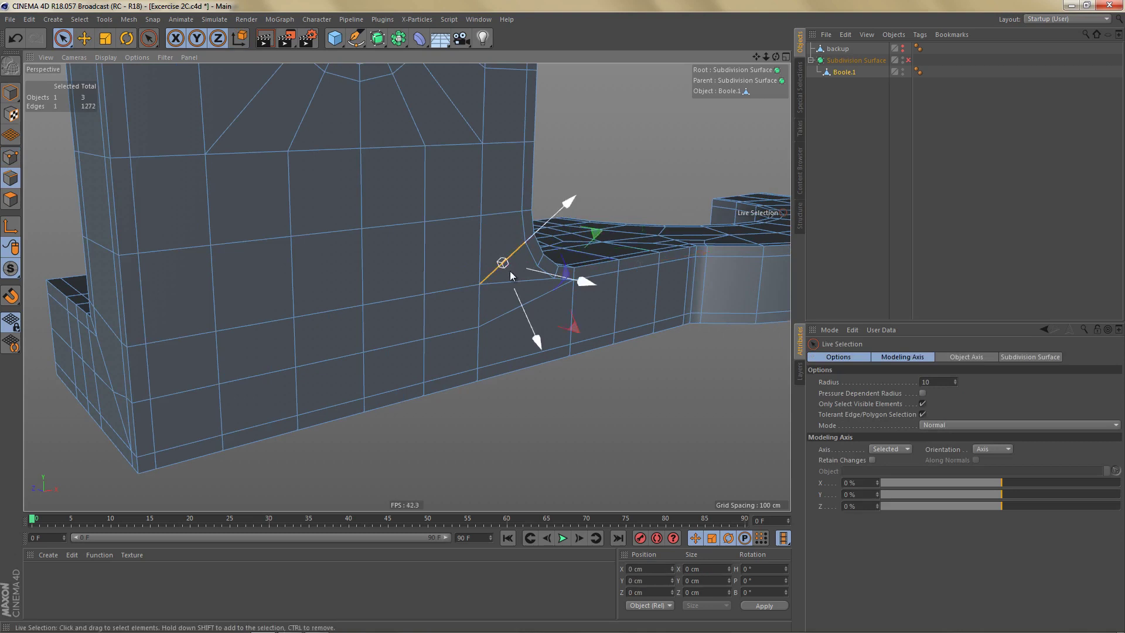
key("Delete")
left_click_drag(515, 314, 516, 310, "alt")
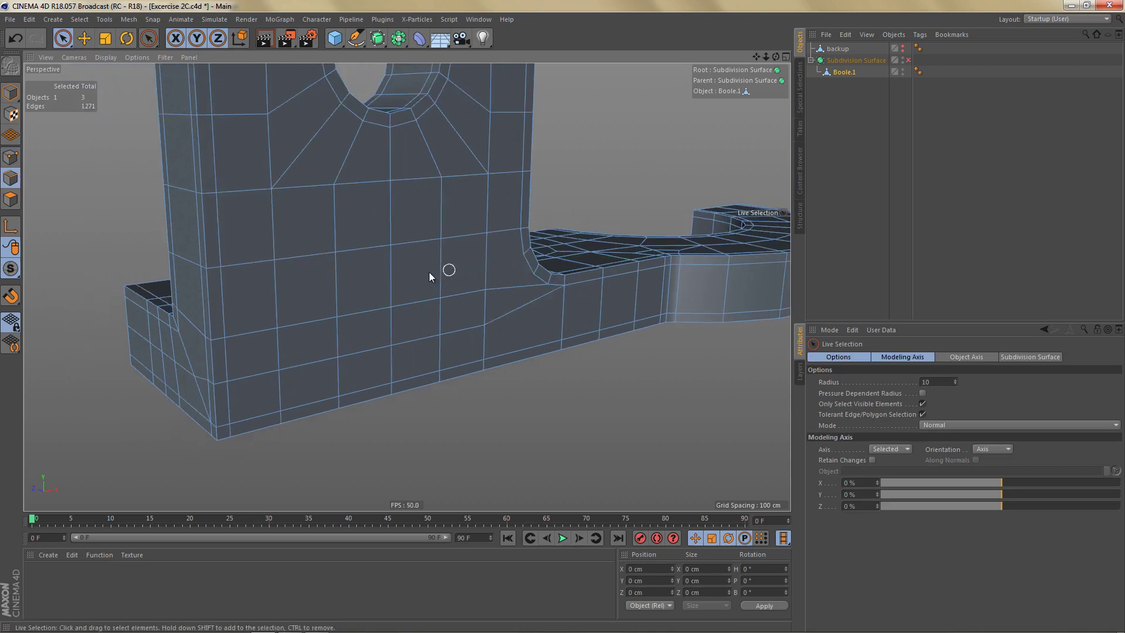
Select the vertical edges of the band beside the fillet all around the lug and cut them with Edge Cut at 2 subdivisions.
left_click_drag(276, 251, 449, 306, "alt")
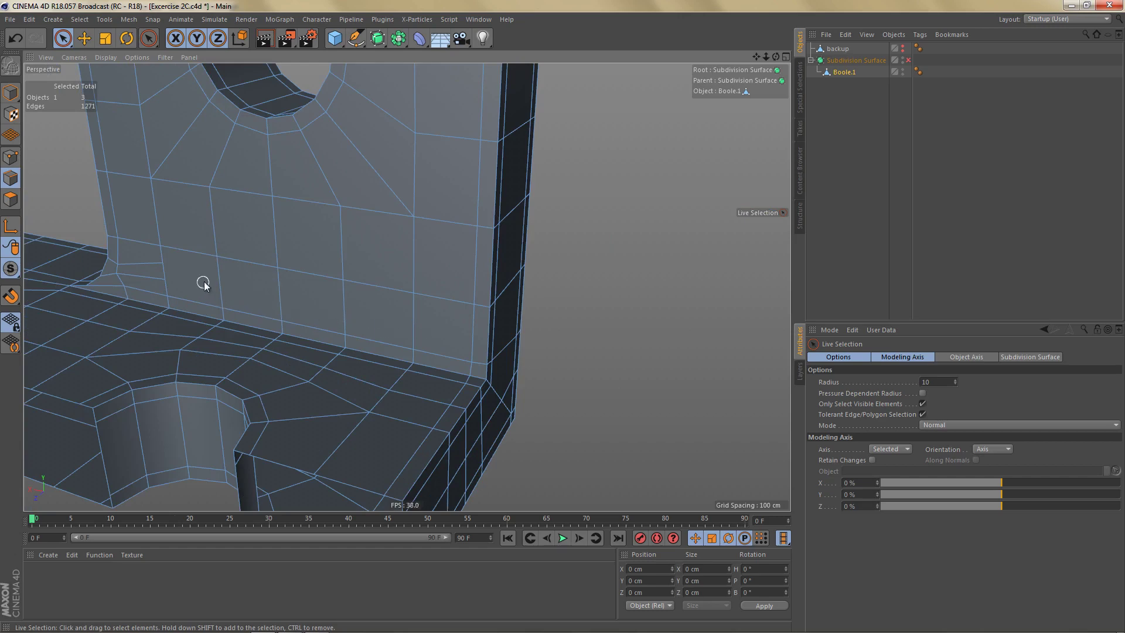
left_click_drag(204, 283, 474, 334)
left_click_drag(529, 310, 234, 291)
left_click_drag(341, 329, 543, 300, "shift")
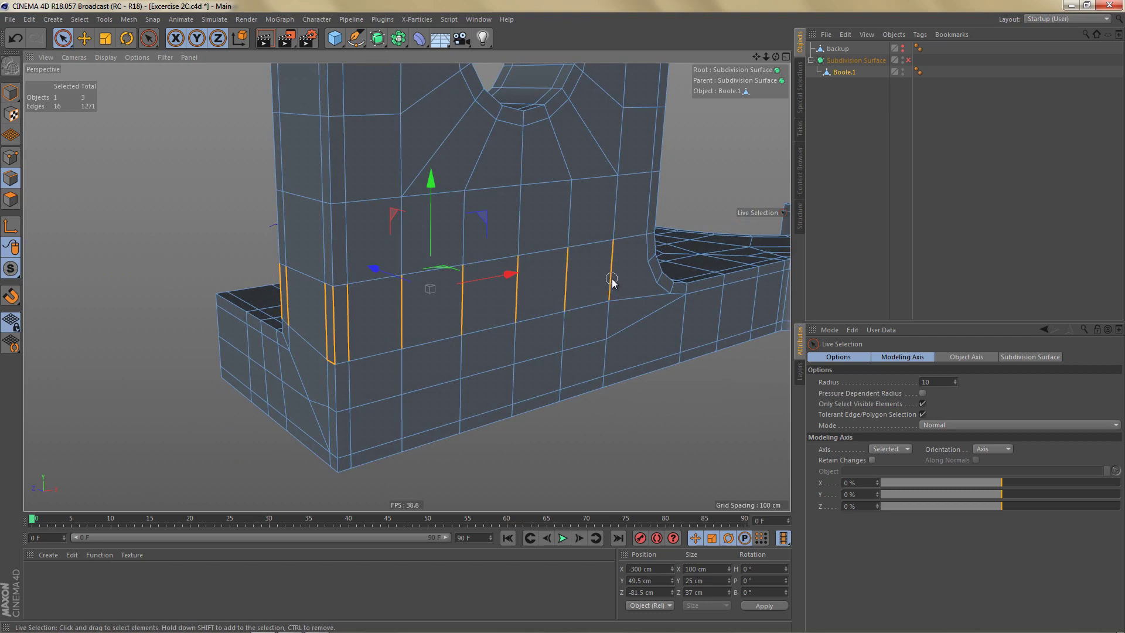
right_click(554, 312)
left_click(568, 330)
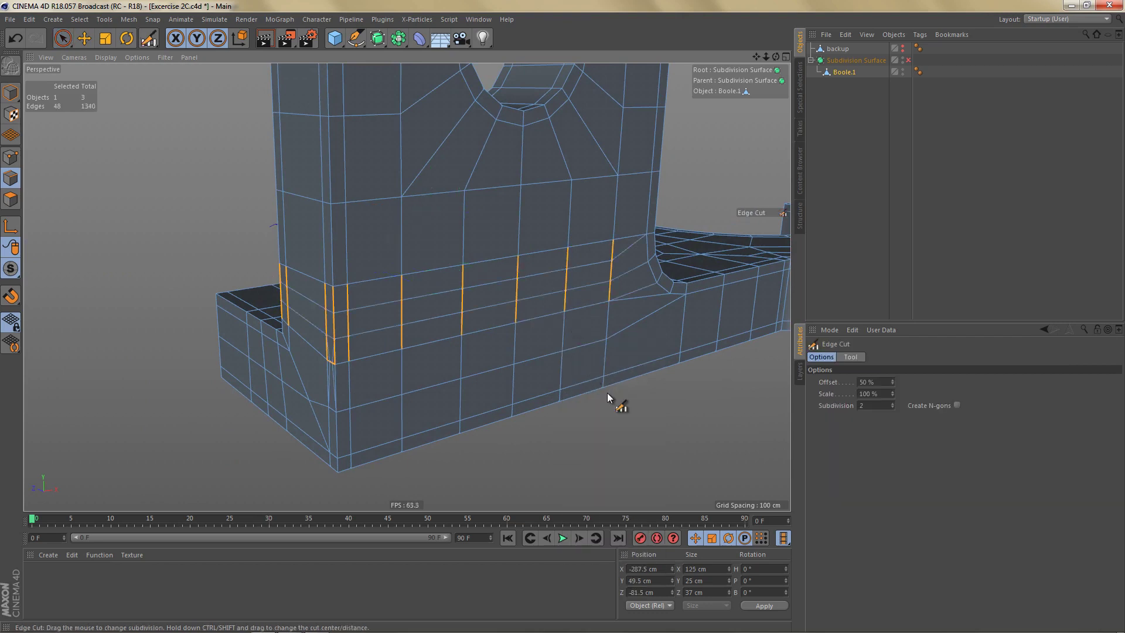
Connect the upper new edge row's end point to the fillet's upper point and dissolve the diagonal edge above it.
scroll(668, 269, "up", 4)
scroll(613, 293, "up", 3)
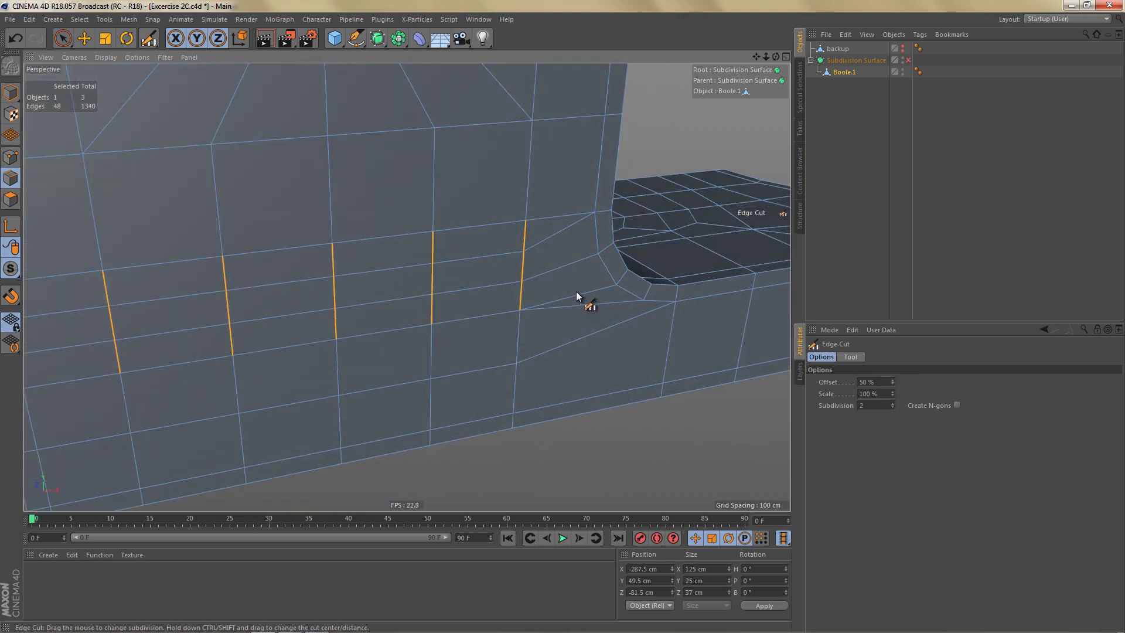
key("Return")
key("space")
left_click(518, 251)
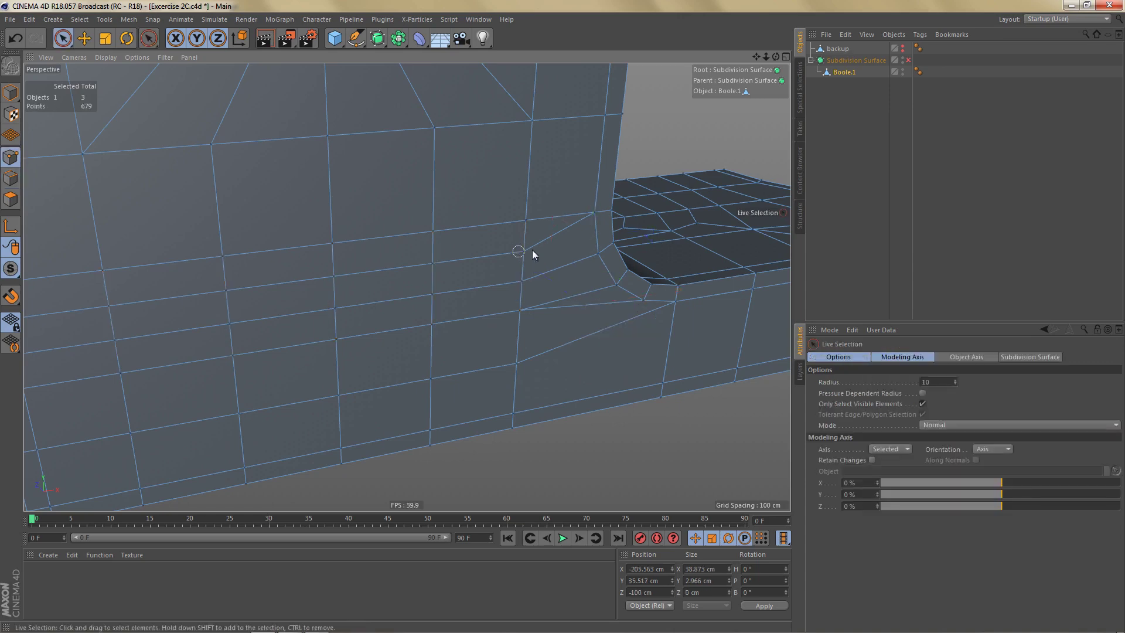
left_click(523, 251)
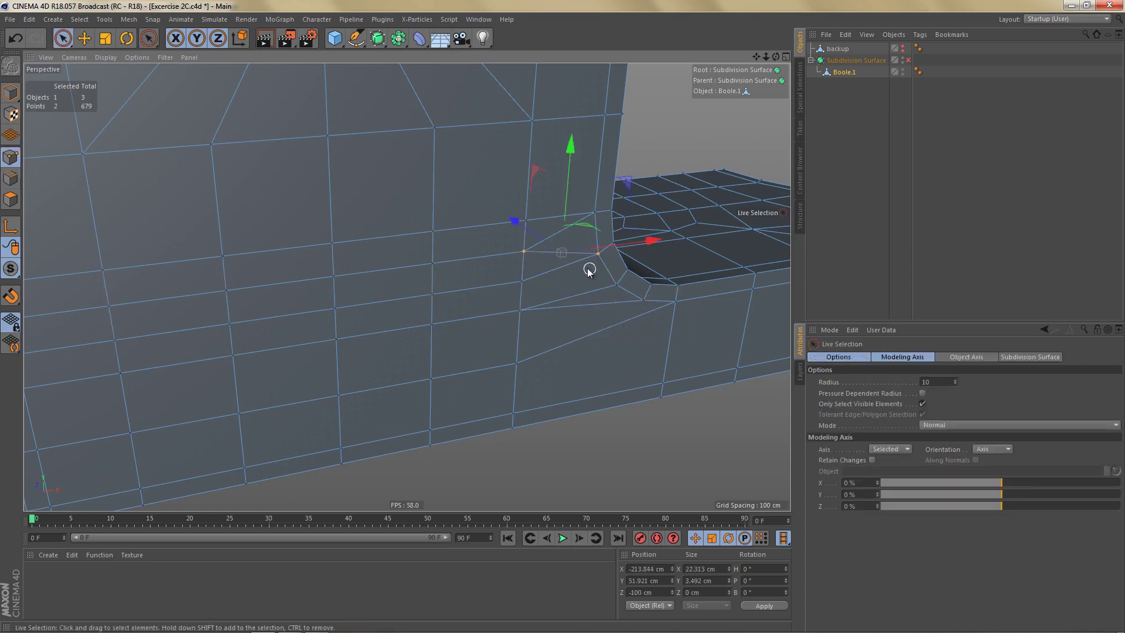
key("Return")
left_click(559, 240)
key("ctrl+BackSpace")
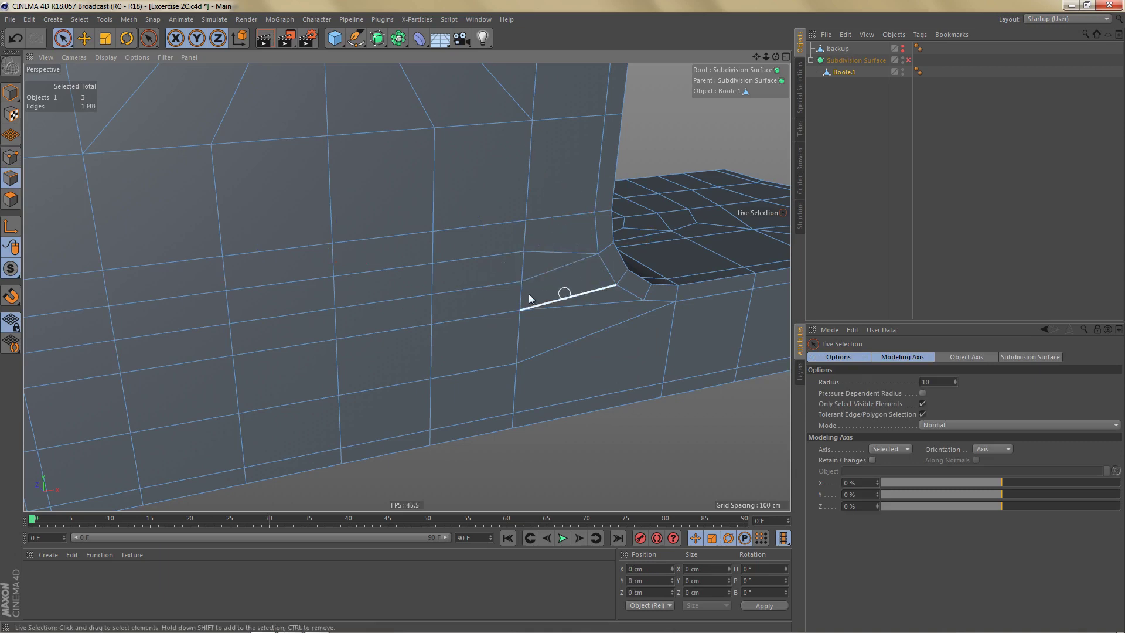
Connect the lower new edge row's end point to the fillet's middle point and dissolve the diagonal edges directly above and below it.
key("Return")
left_click(523, 282)
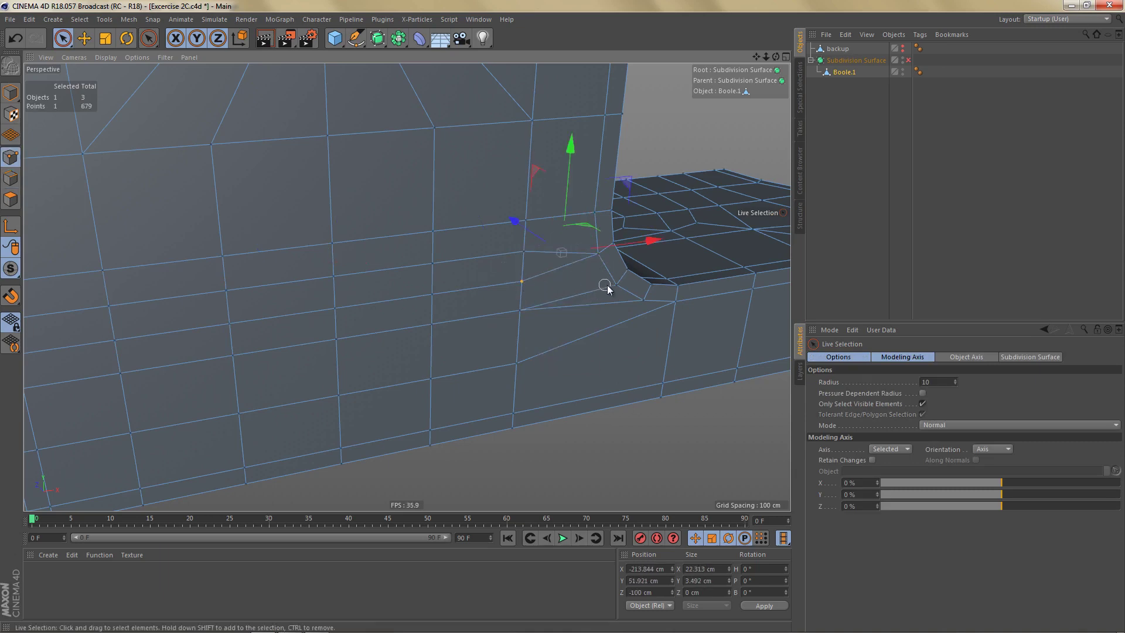
key("Return")
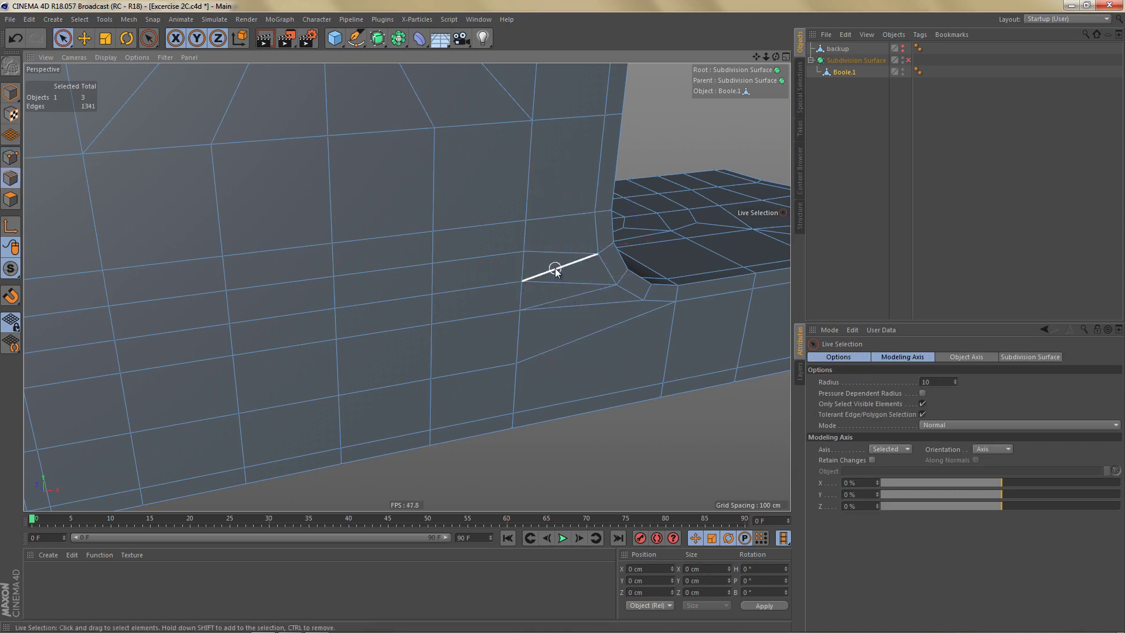
left_click(581, 305)
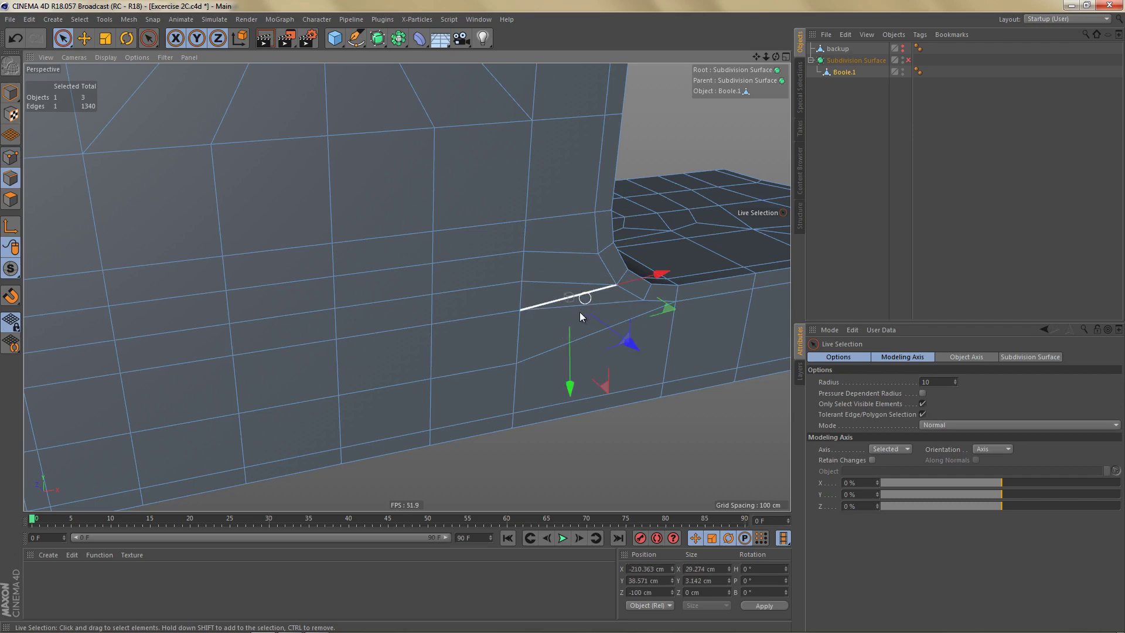
key("ctrl+BackSpace")
Select the edge ring of the strip following the lug's outline and crossing the underside, and connect it into a new edge loop.
scroll(549, 374, "down", 3)
left_click_drag(542, 354, 548, 269, "alt")
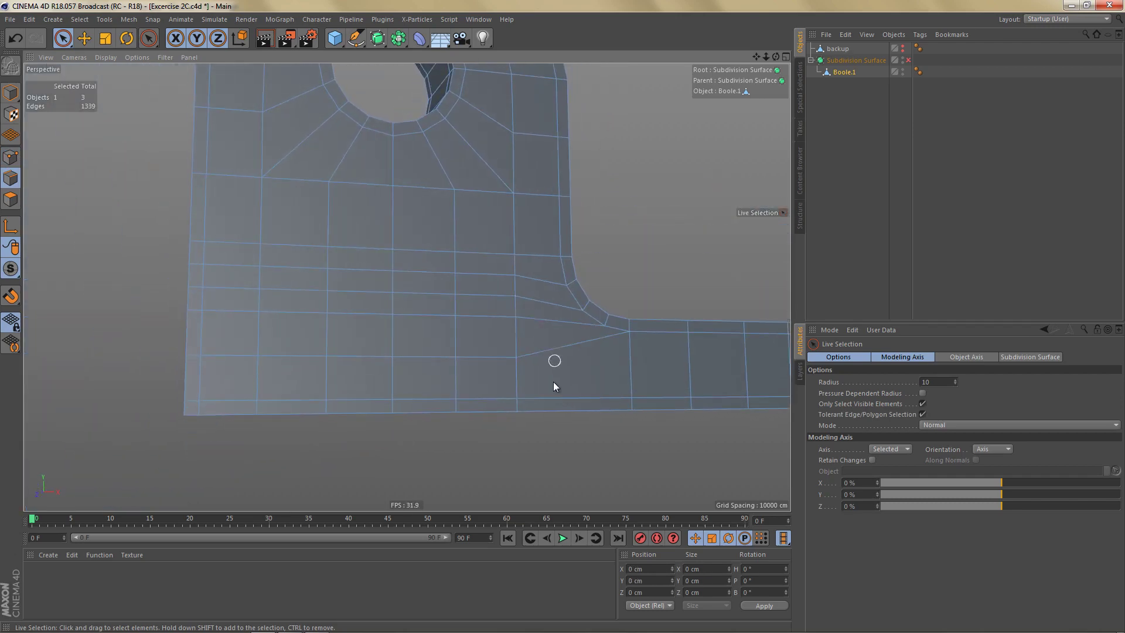
left_click_drag(567, 356, 565, 324, "alt")
key("u")
key("b")
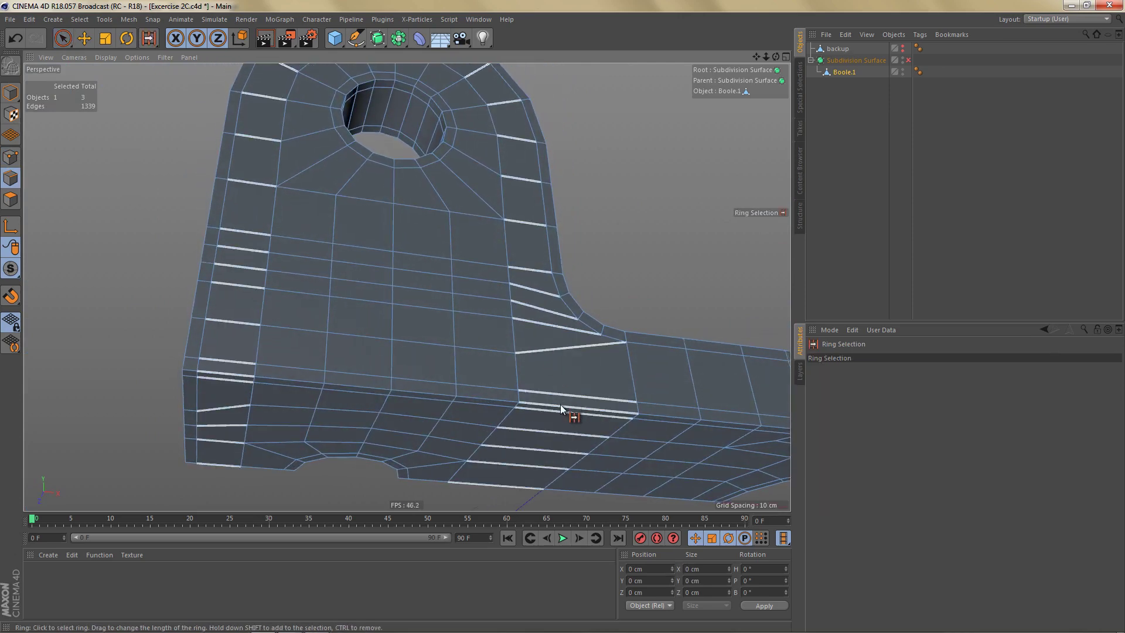
left_click(561, 405)
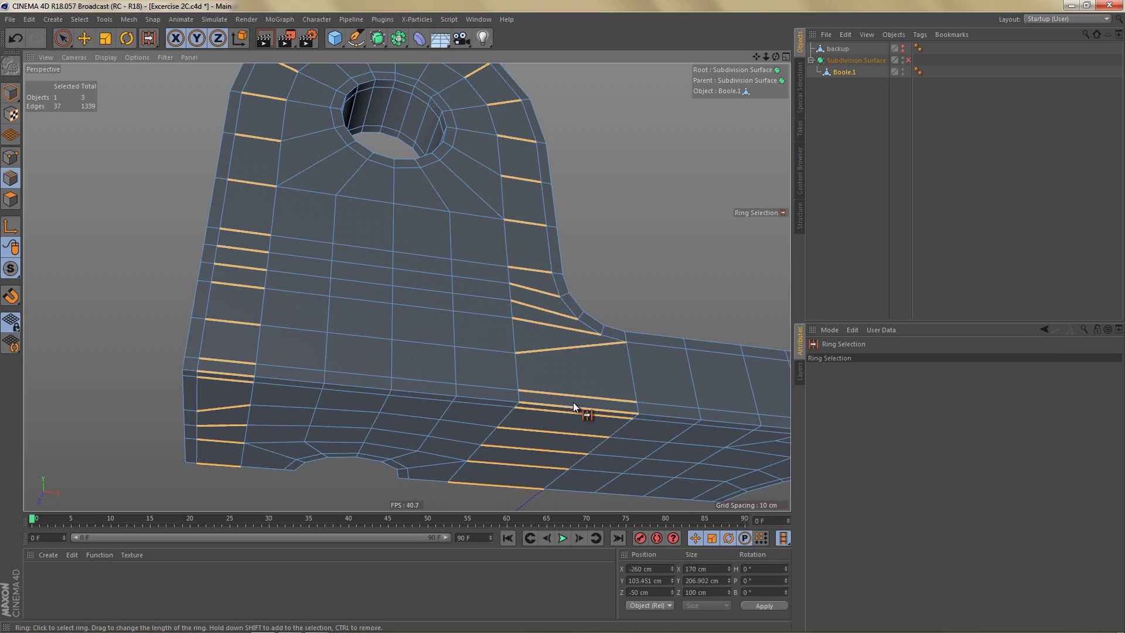
key("m")
key("m")
key("Return")
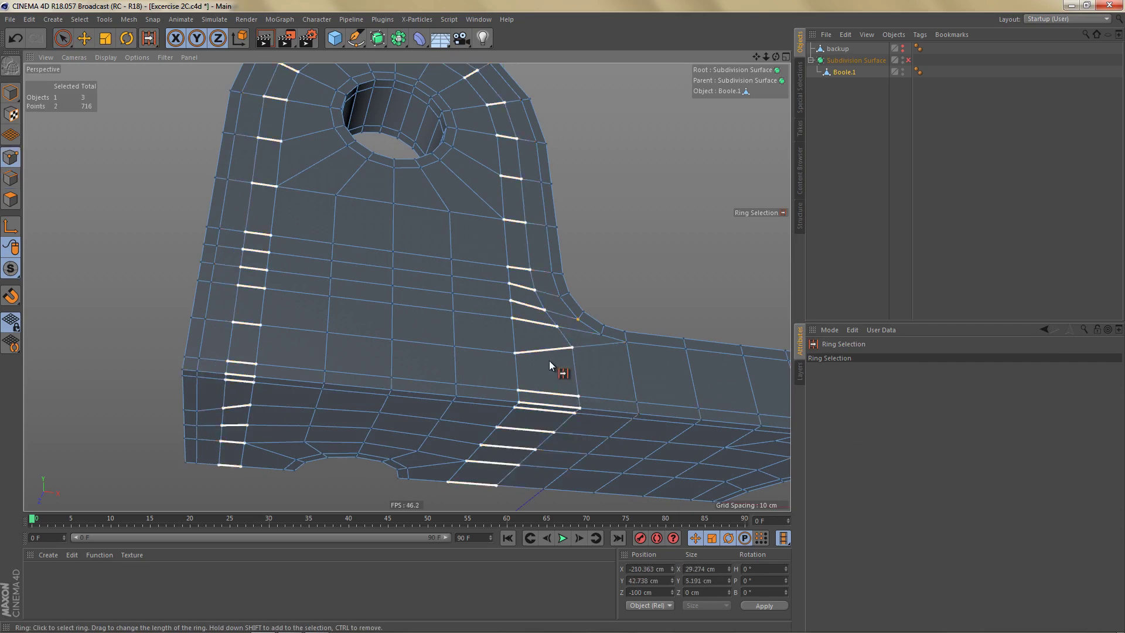
Lower the new loop's point diagonally below the fillet, and move the loop point above it down to a Y position of about 31.5 cm.
scroll(549, 346, "up", 5)
left_click_drag(551, 346, 541, 388, "alt")
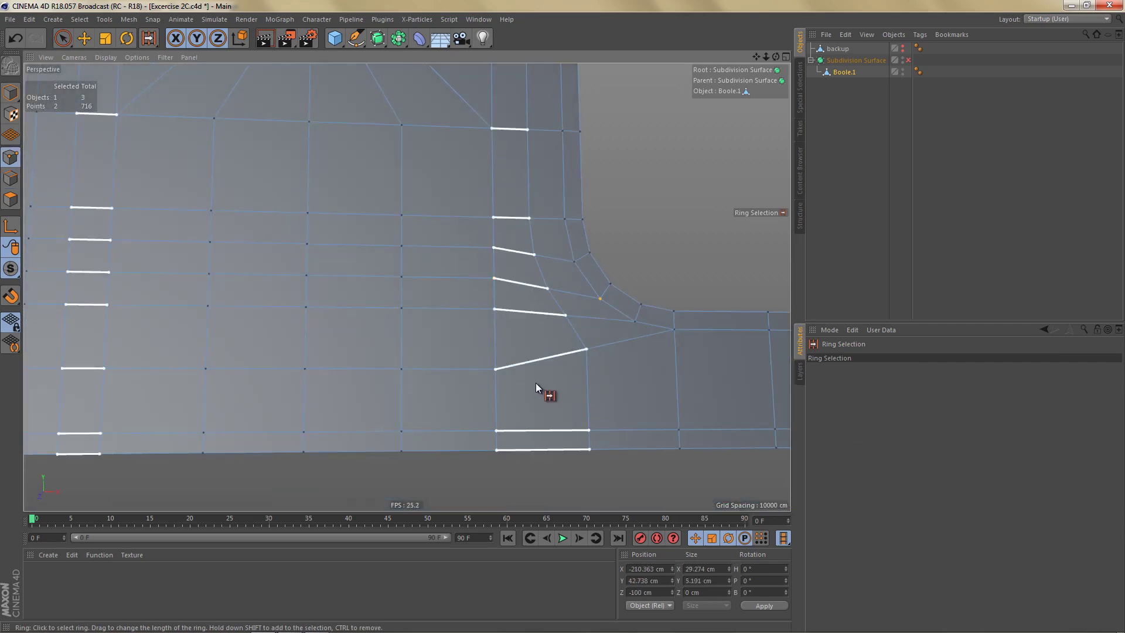
key("l")
key("l")
left_click(586, 351)
left_click_drag(575, 350, 582, 383, "alt")
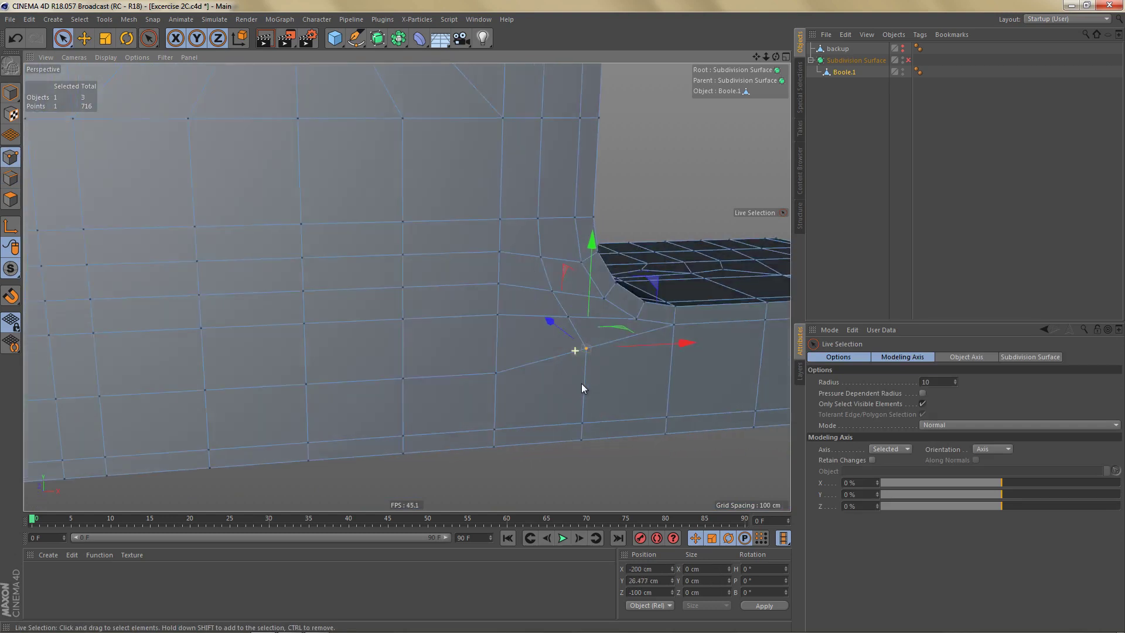
left_click_drag(593, 245, 607, 277)
left_click(568, 321)
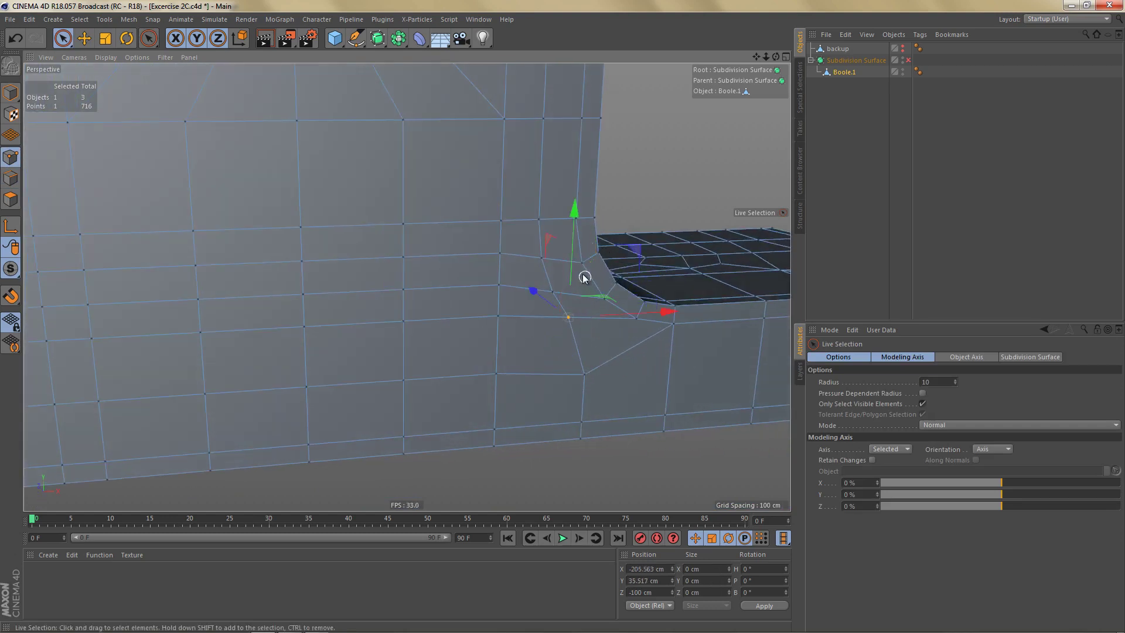
left_click_drag(572, 215, 578, 230)
scroll(525, 317, "down", 4)
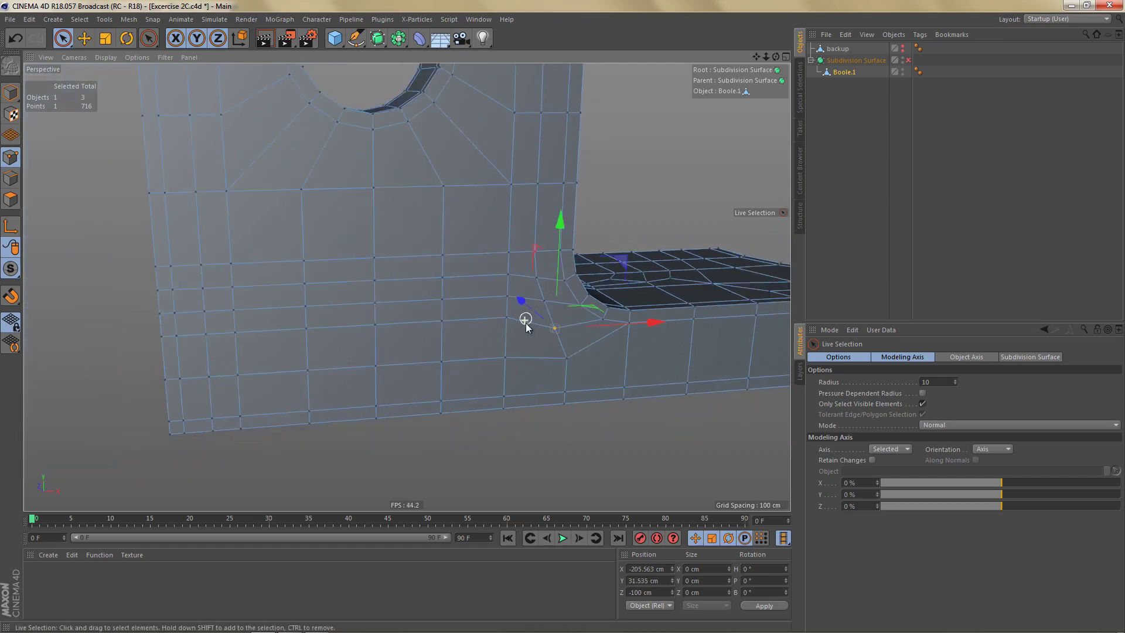
Examine how the polygon loops beside the fillet run along the side face and around the base of the lug.
left_click(567, 339)
left_click_drag(569, 339, 530, 348, "alt")
key("Return")
key("Return")
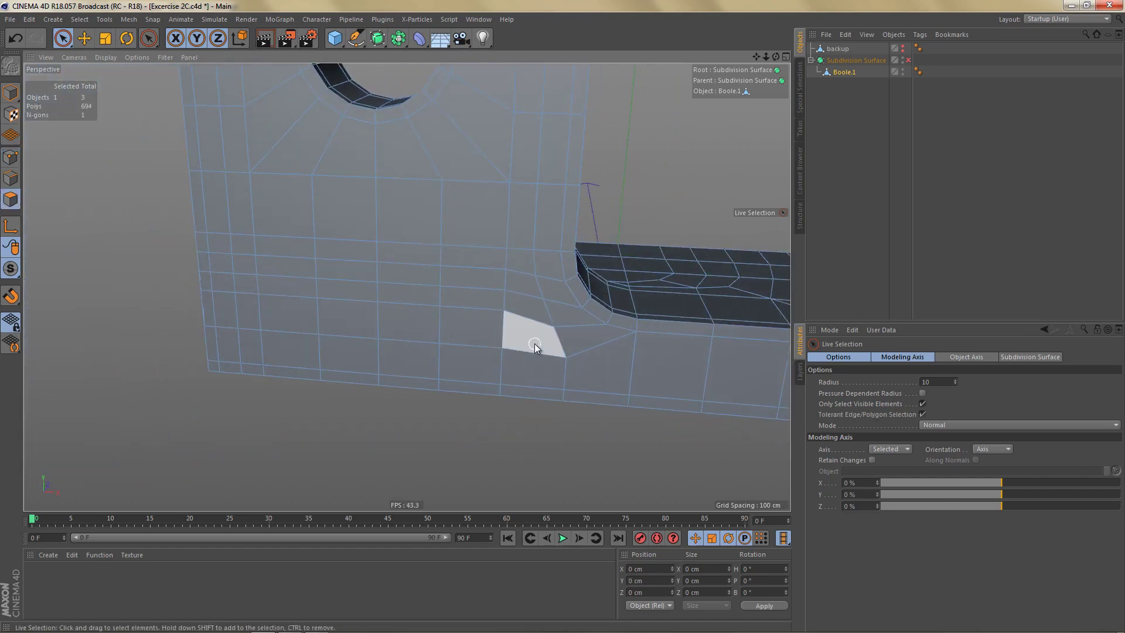
key("u")
key("l")
left_click(624, 321)
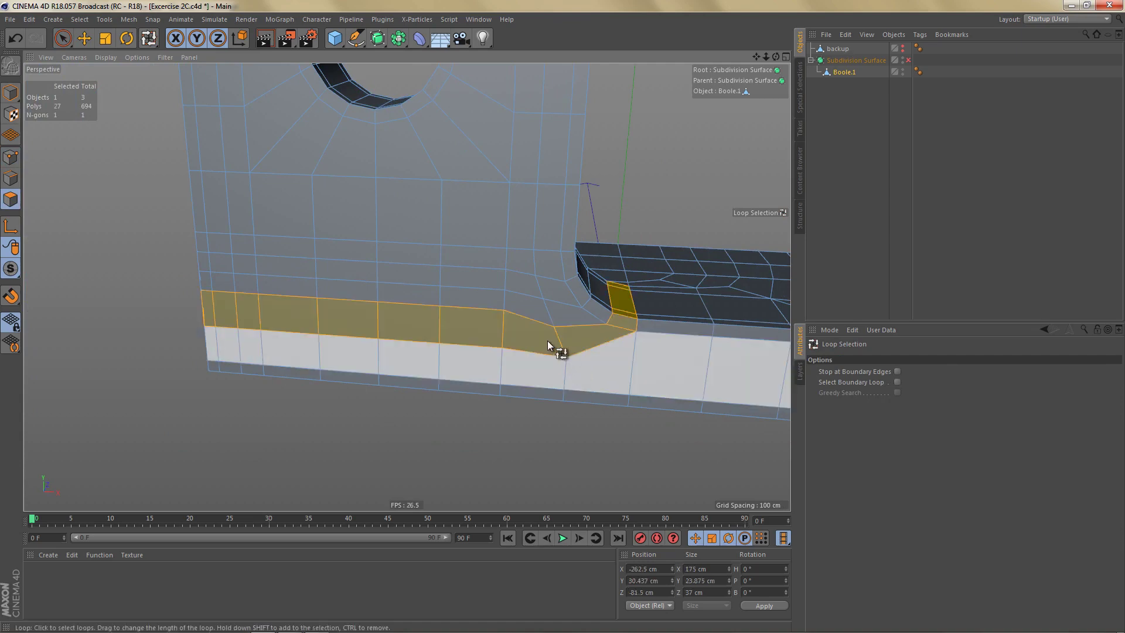
left_click_drag(548, 340, 261, 347, "alt")
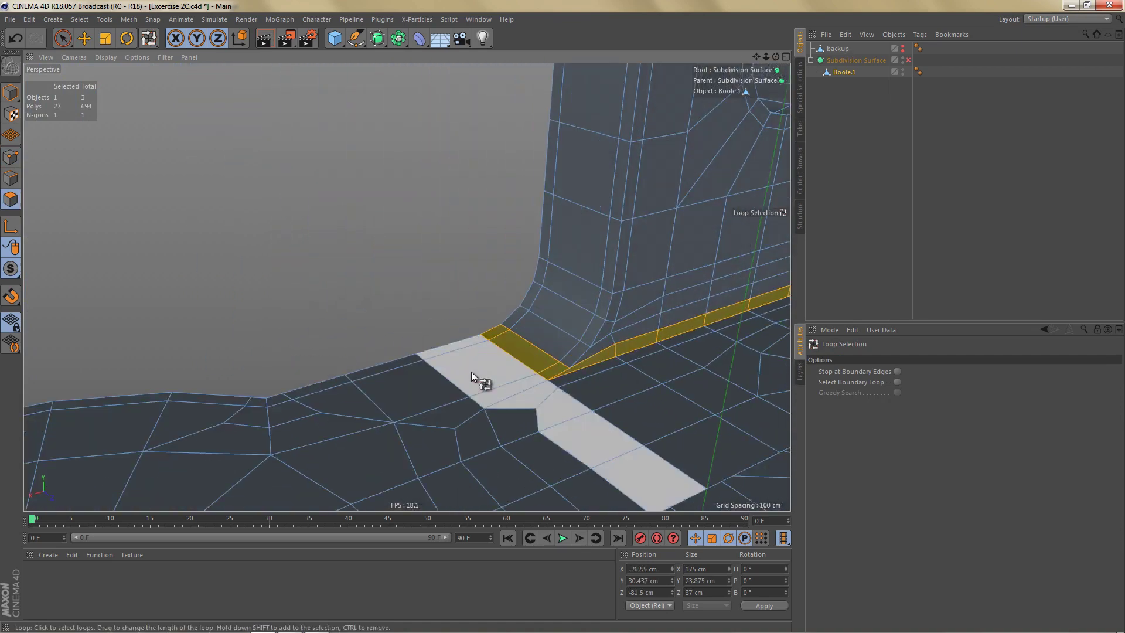
left_click(583, 348)
scroll(574, 347, "down", 3)
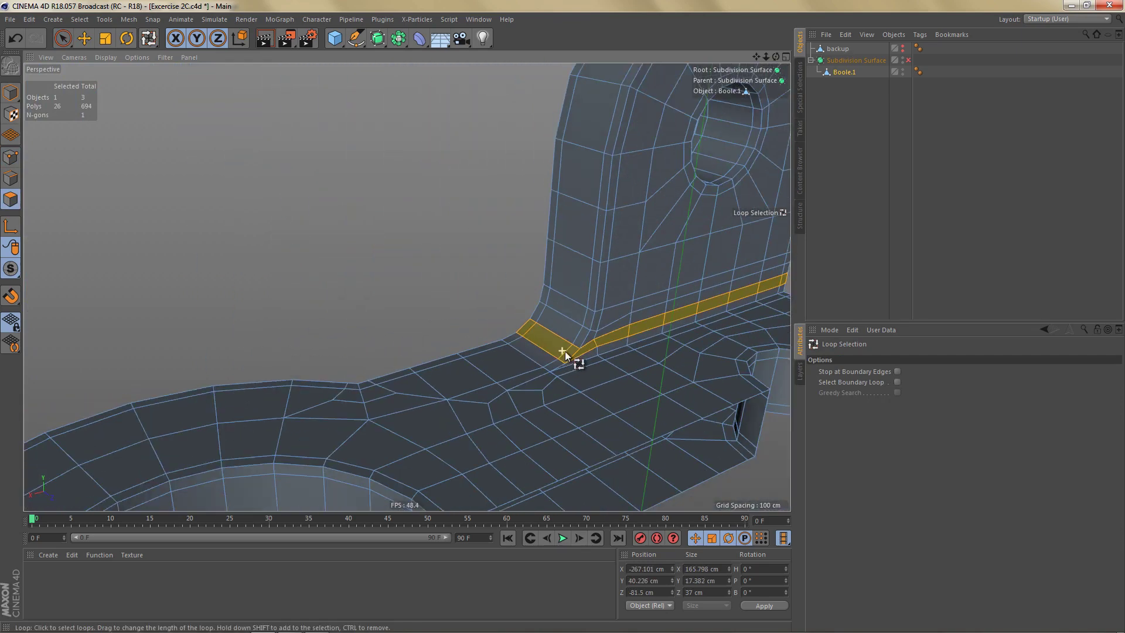
left_click_drag(565, 350, 489, 367, "alt")
left_click(505, 349)
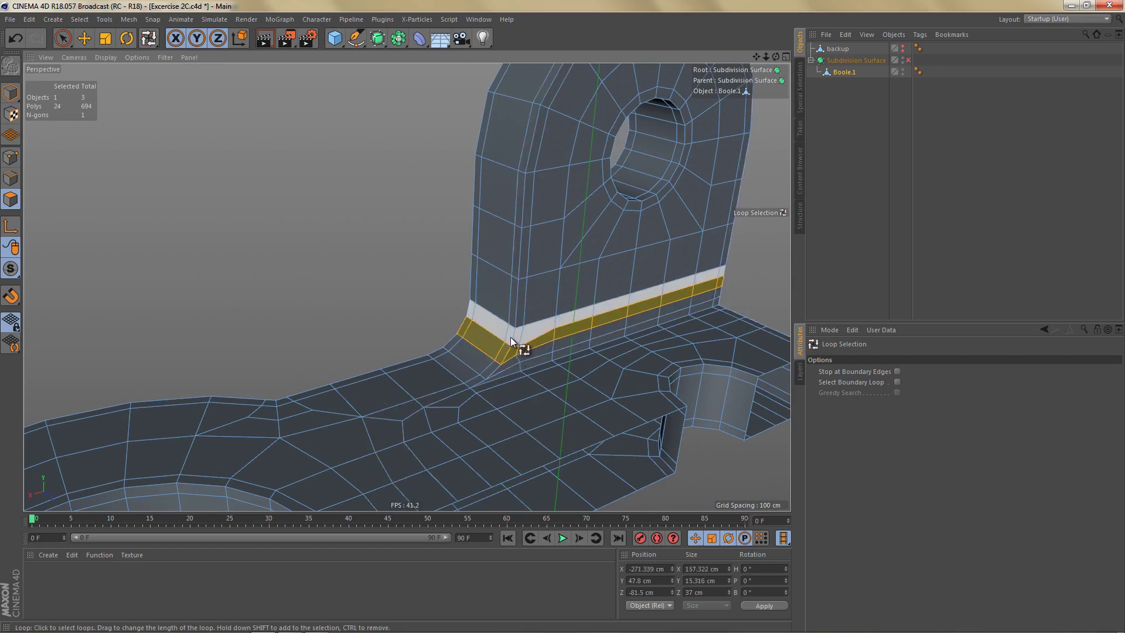
Examine the polygon loops along the base's outer side face and the one following the lug's outline down past the fillet.
left_click(487, 259)
left_click_drag(487, 259, 698, 251, "alt")
scroll(586, 325, "up", 2)
left_click_drag(564, 329, 530, 354, "alt")
left_click(648, 392)
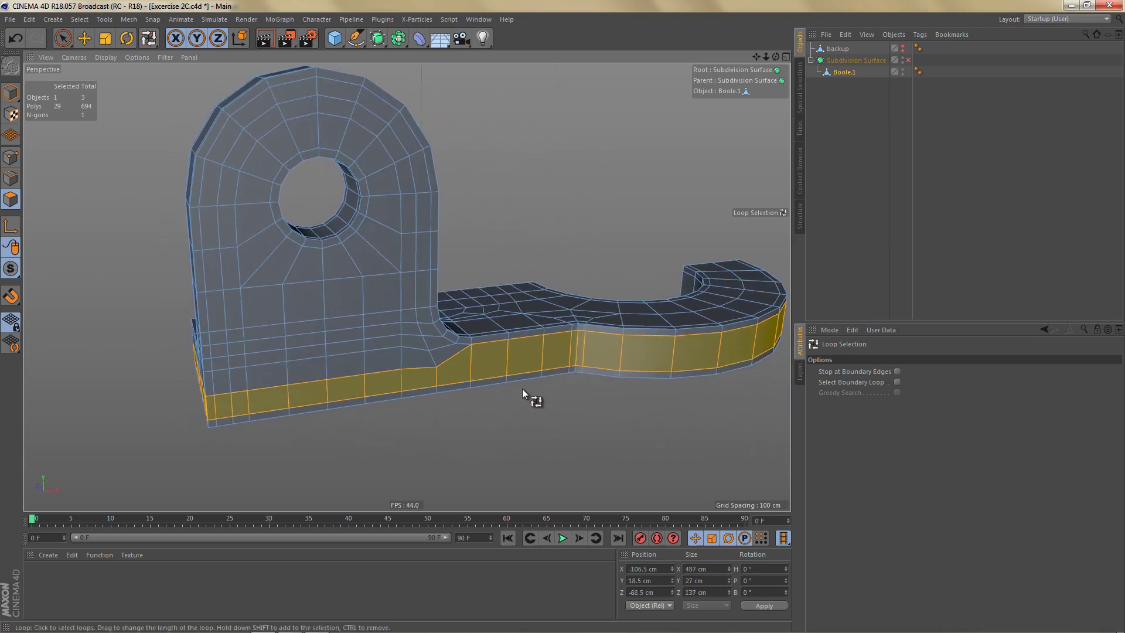
left_click(450, 382)
left_click(416, 389)
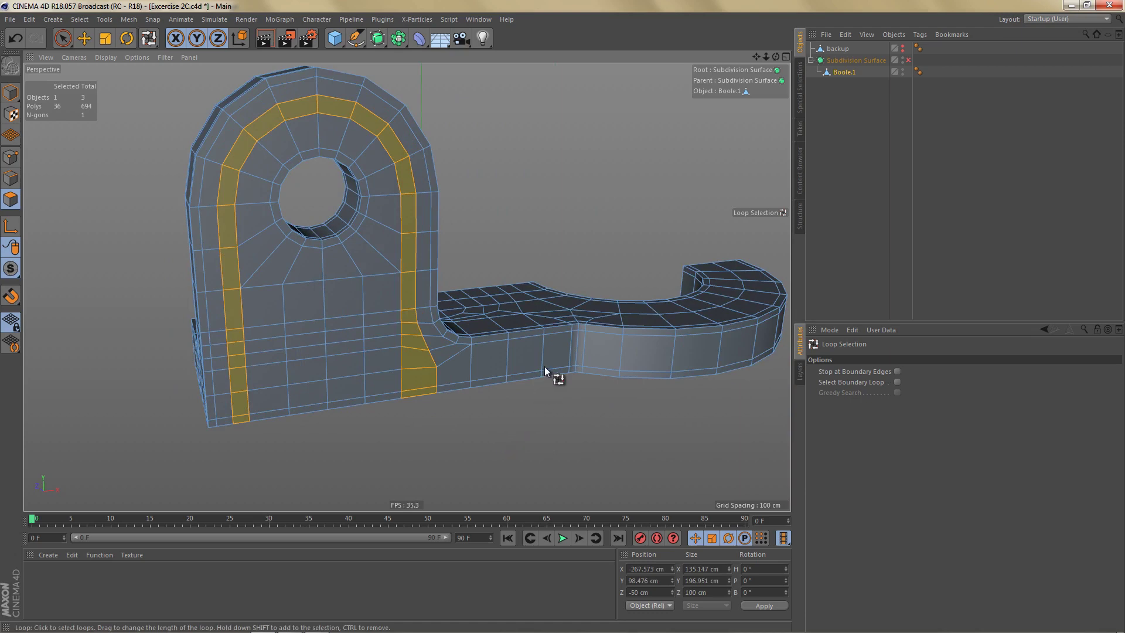
left_click_drag(544, 366, 567, 352, "alt")
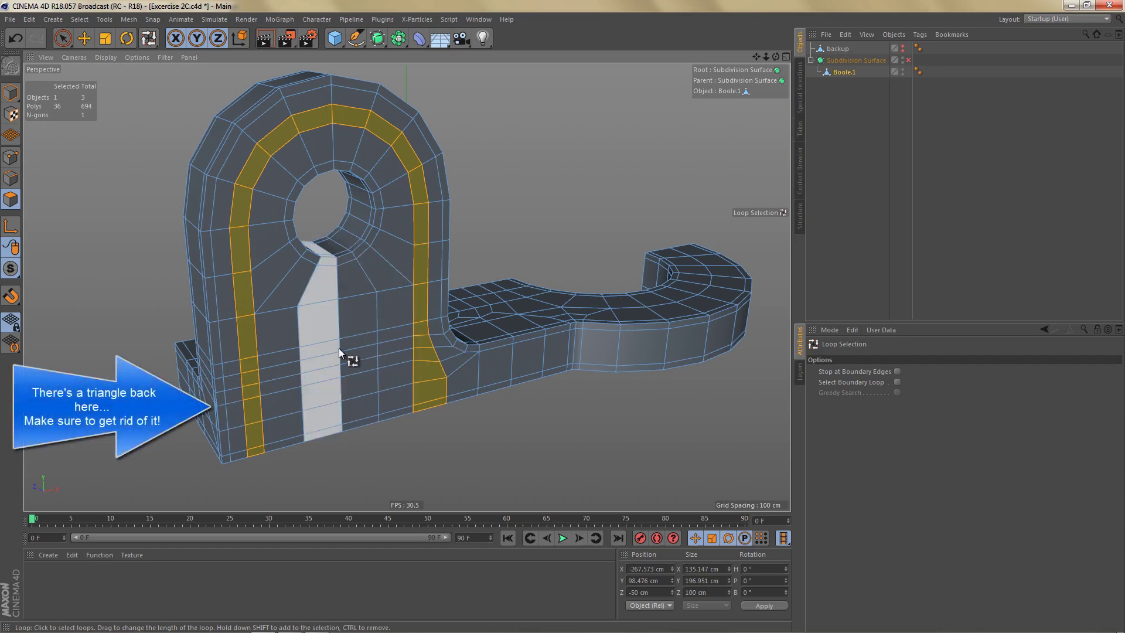
left_click_drag(373, 382, 378, 377, "alt")
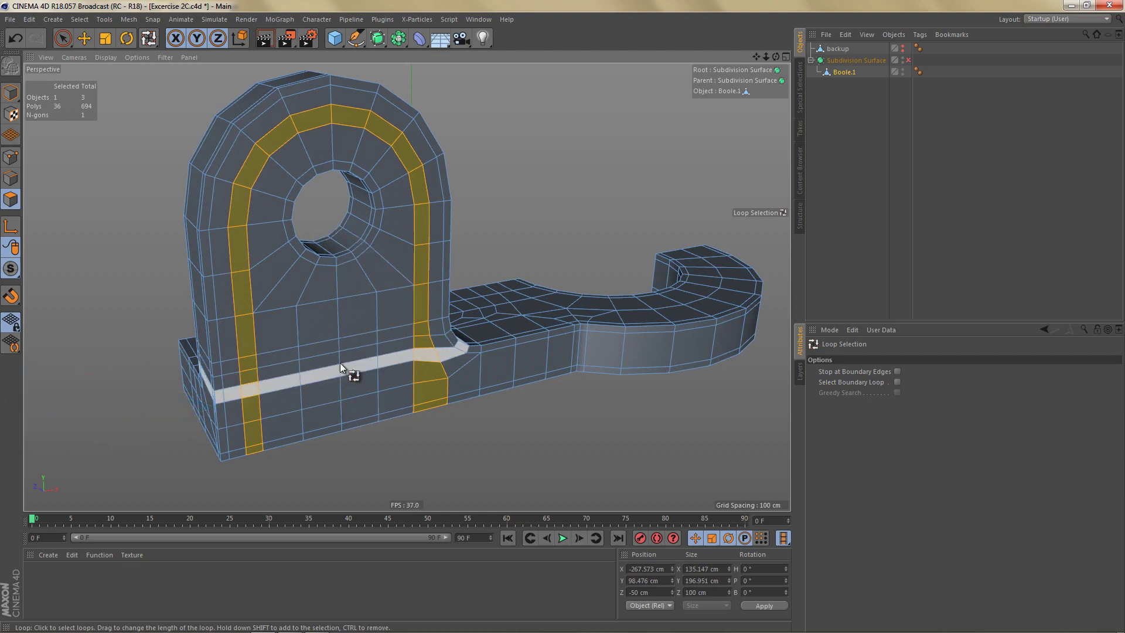
Switch to the open document more loops.c4d and enable the subdivision surface on the actuator base.
left_click(480, 20)
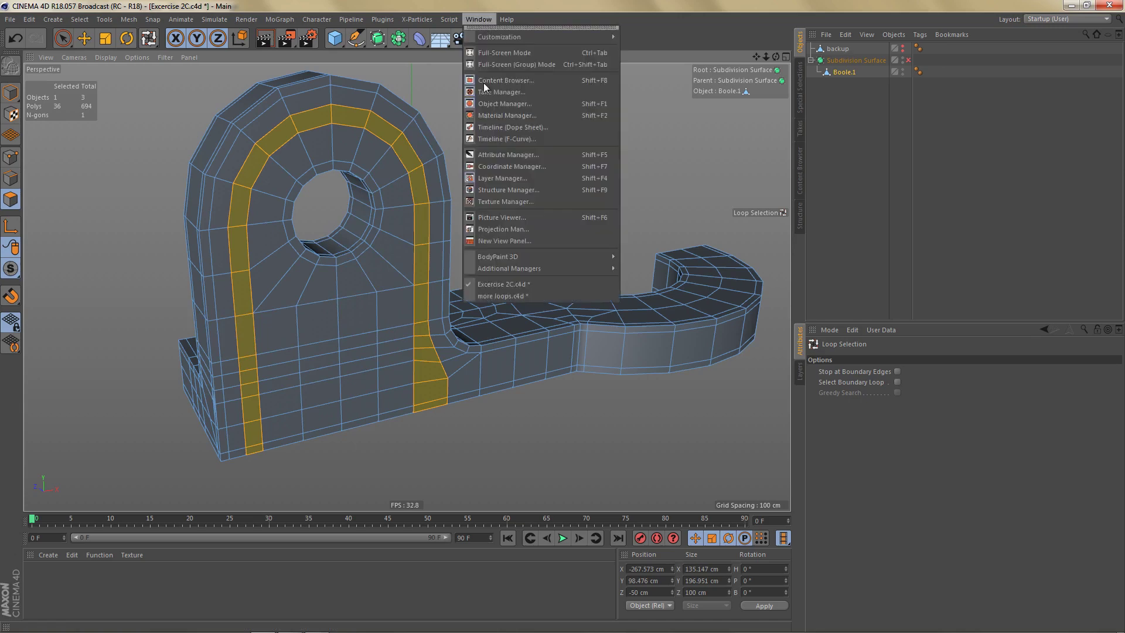
left_click(511, 297)
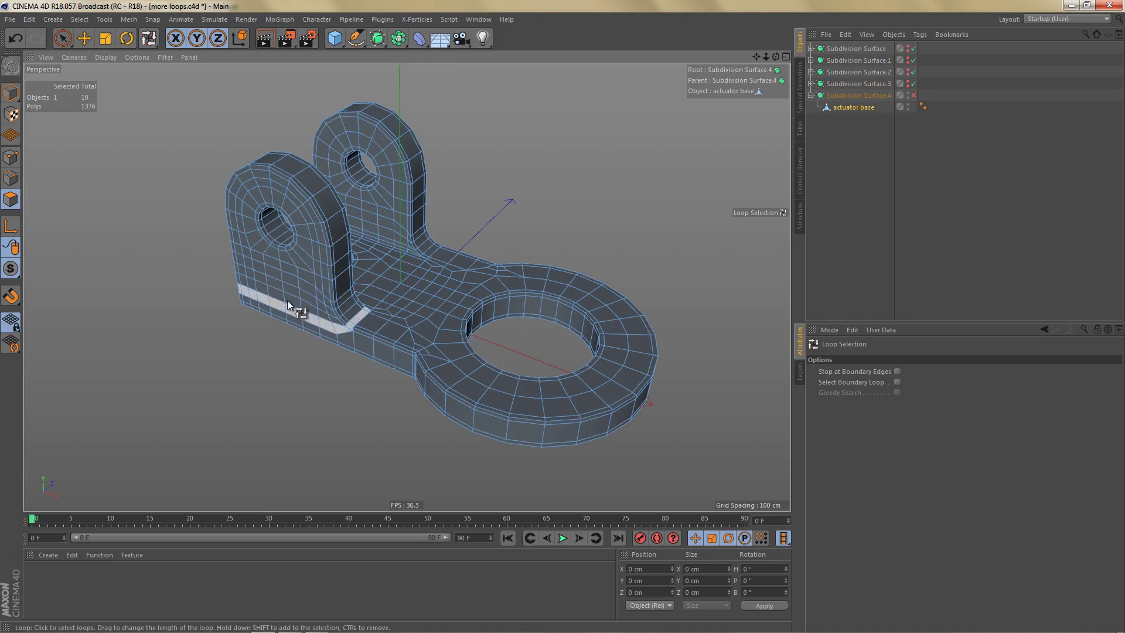
scroll(322, 300, "up", 3)
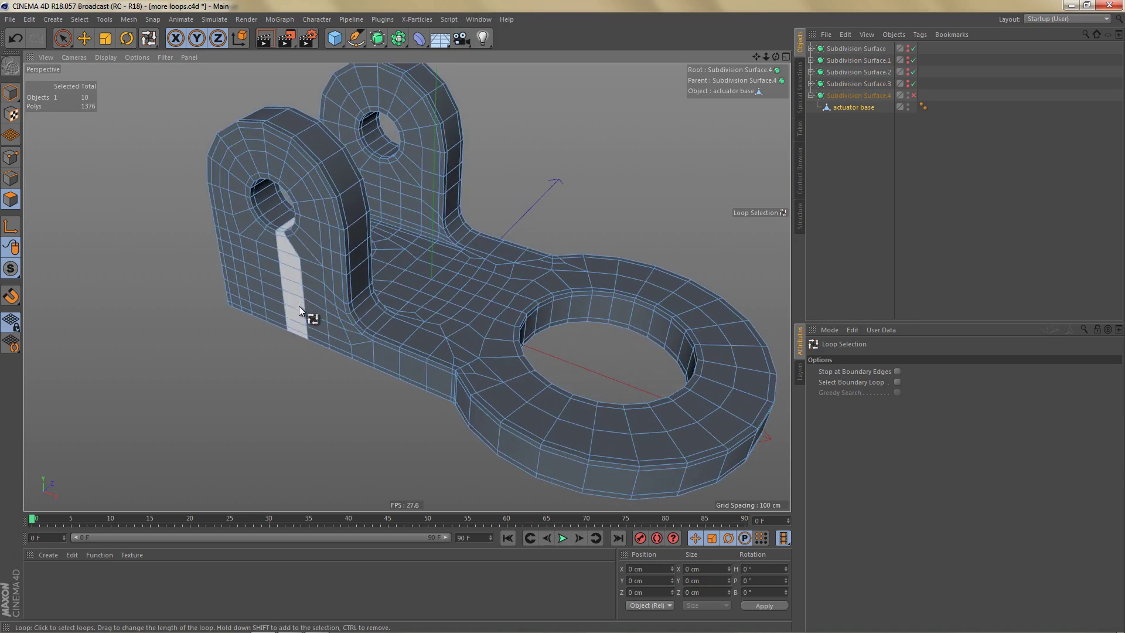
key("e")
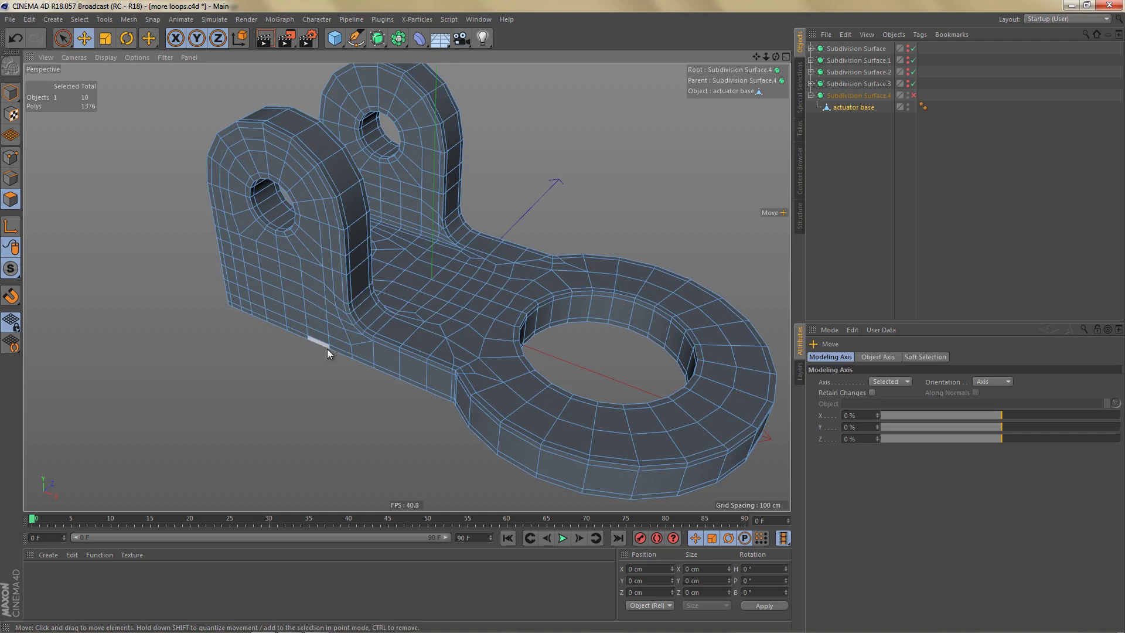
key("q")
Loop-select the polygon rings around the large base hole and the holes of both lugs to inspect them together.
key("u")
key("l")
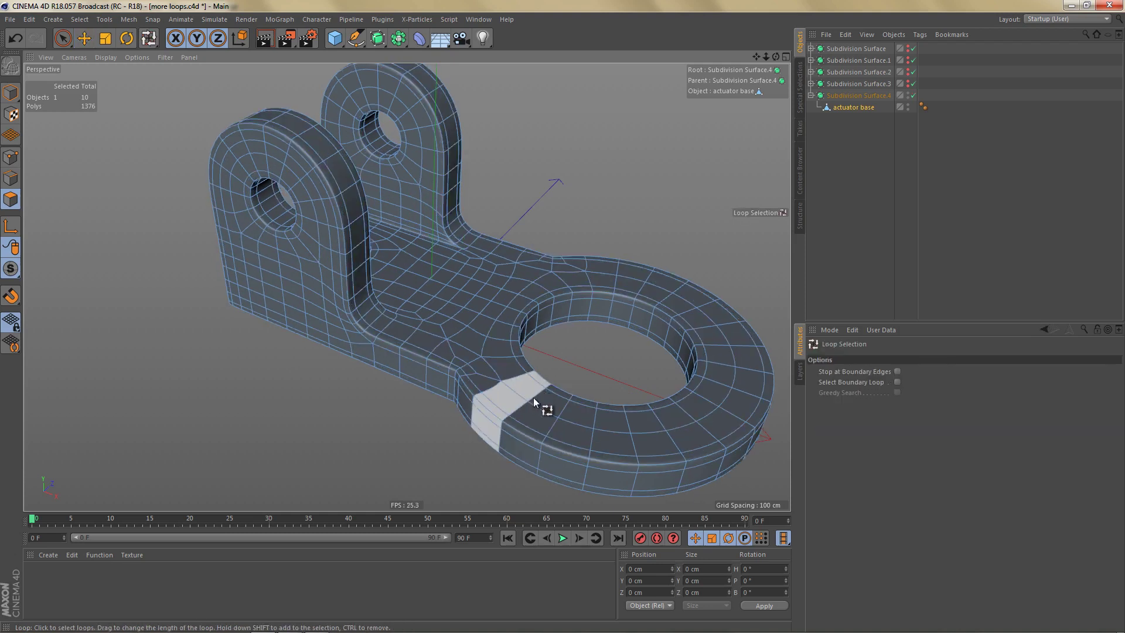
left_click(532, 396)
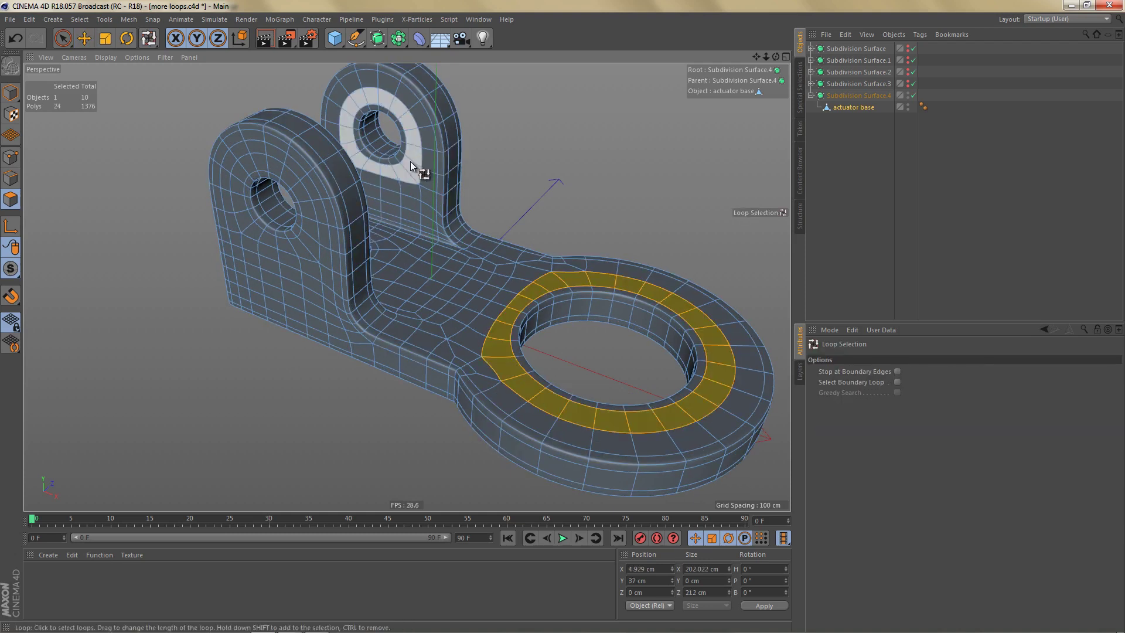
left_click(410, 160, "shift")
left_click(307, 234, "shift")
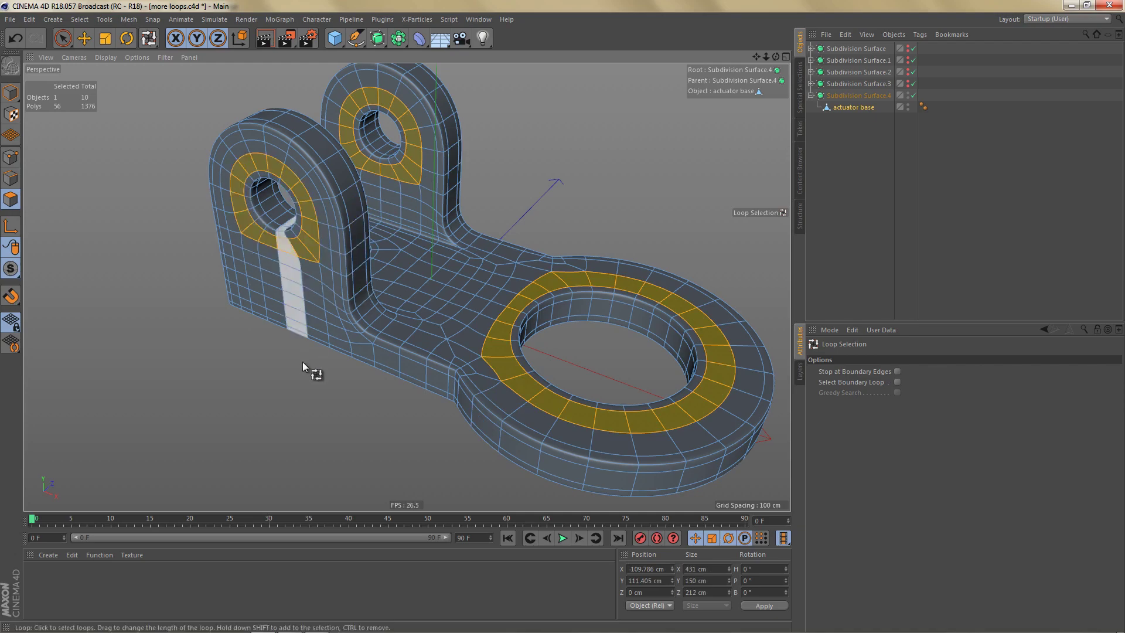
Examine the polygon loops along the part's outer rim, around the floor between the lugs, and across the lug faces near the fillets.
left_click_drag(468, 364, 486, 300, "alt")
left_click(485, 391)
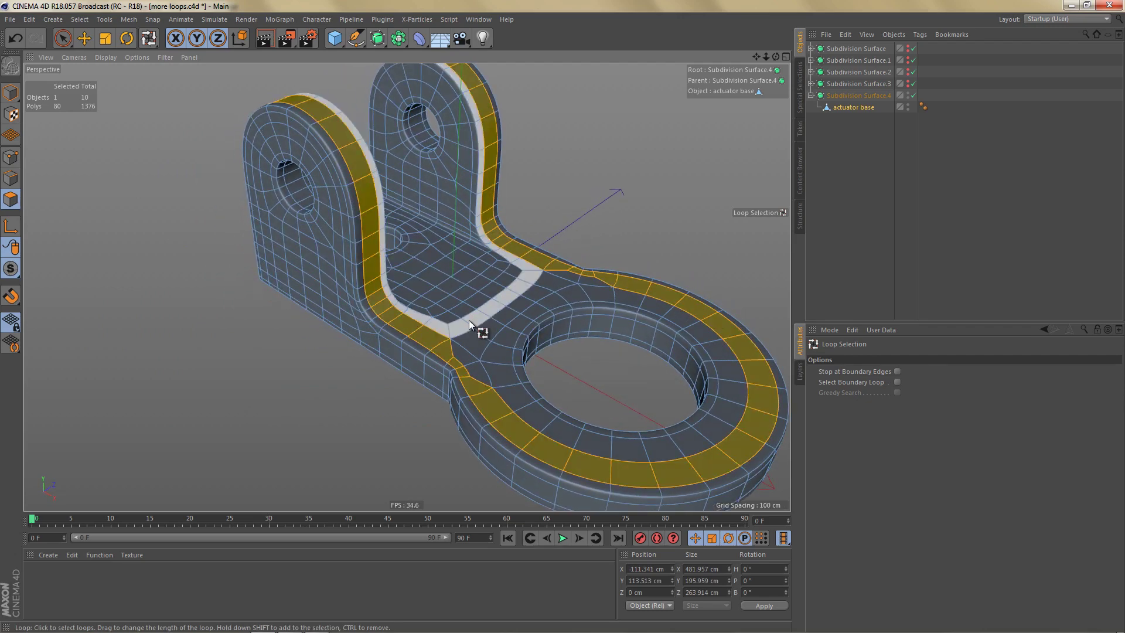
left_click(469, 320)
left_click_drag(399, 246, 383, 304, "alt")
left_click(496, 271)
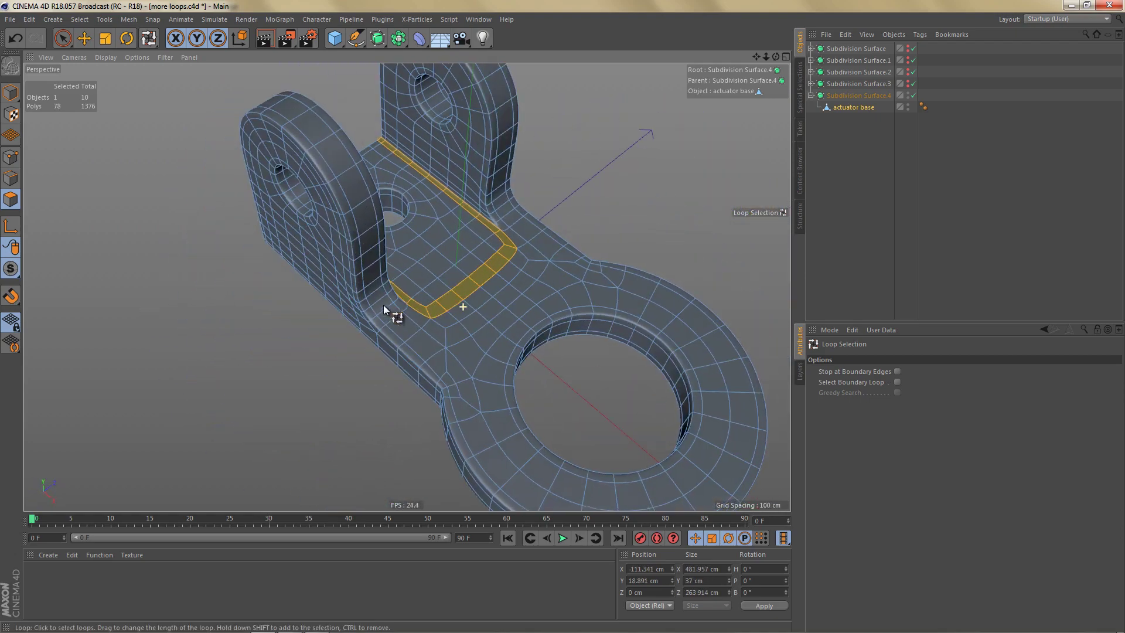
left_click(473, 188)
left_click_drag(473, 188, 402, 279, "alt")
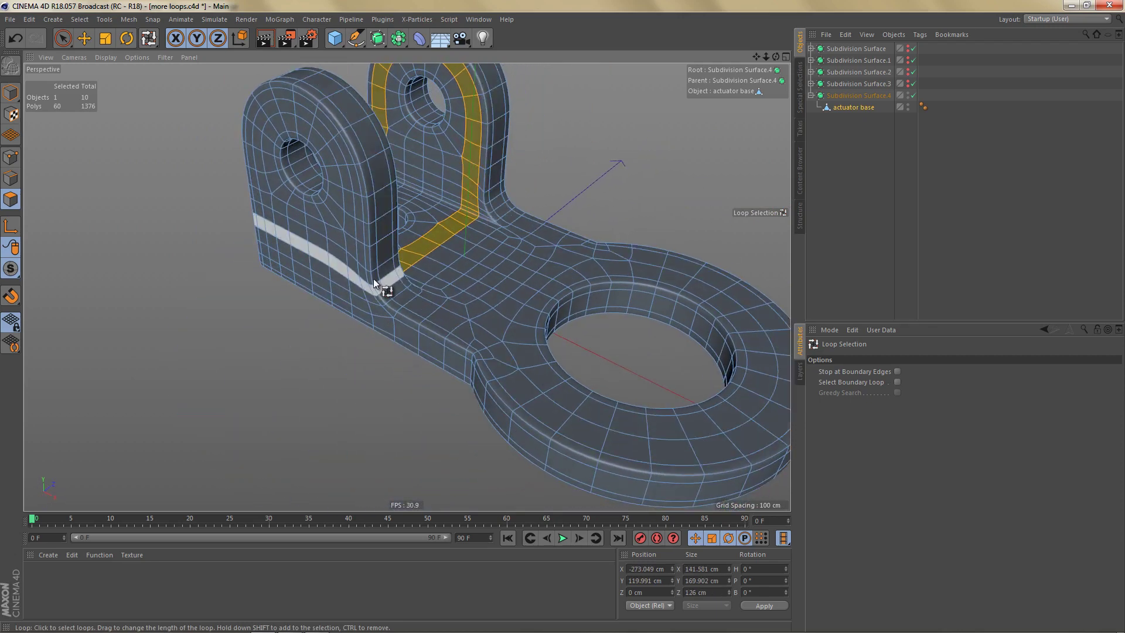
left_click(377, 274)
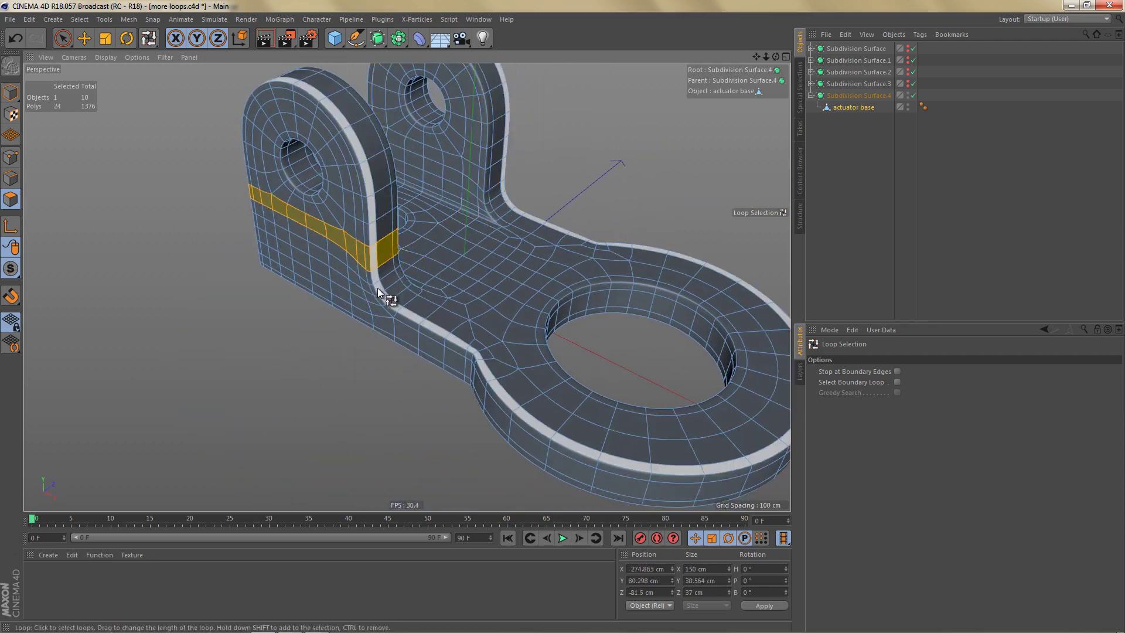